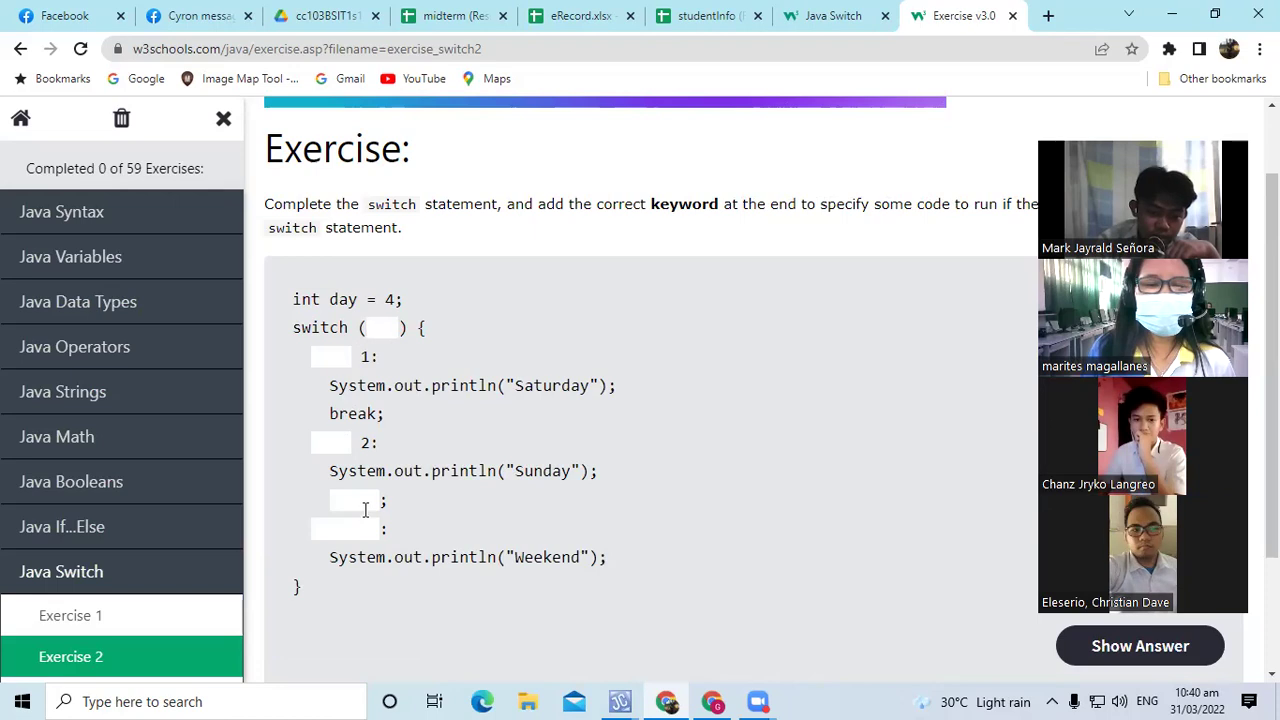
Step: Scroll down through the Java Switch Exercise 2 code on W3Schools
{"action": "scroll", "coordinate": [684, 486], "scroll_direction": "down", "scroll_amount": 1}
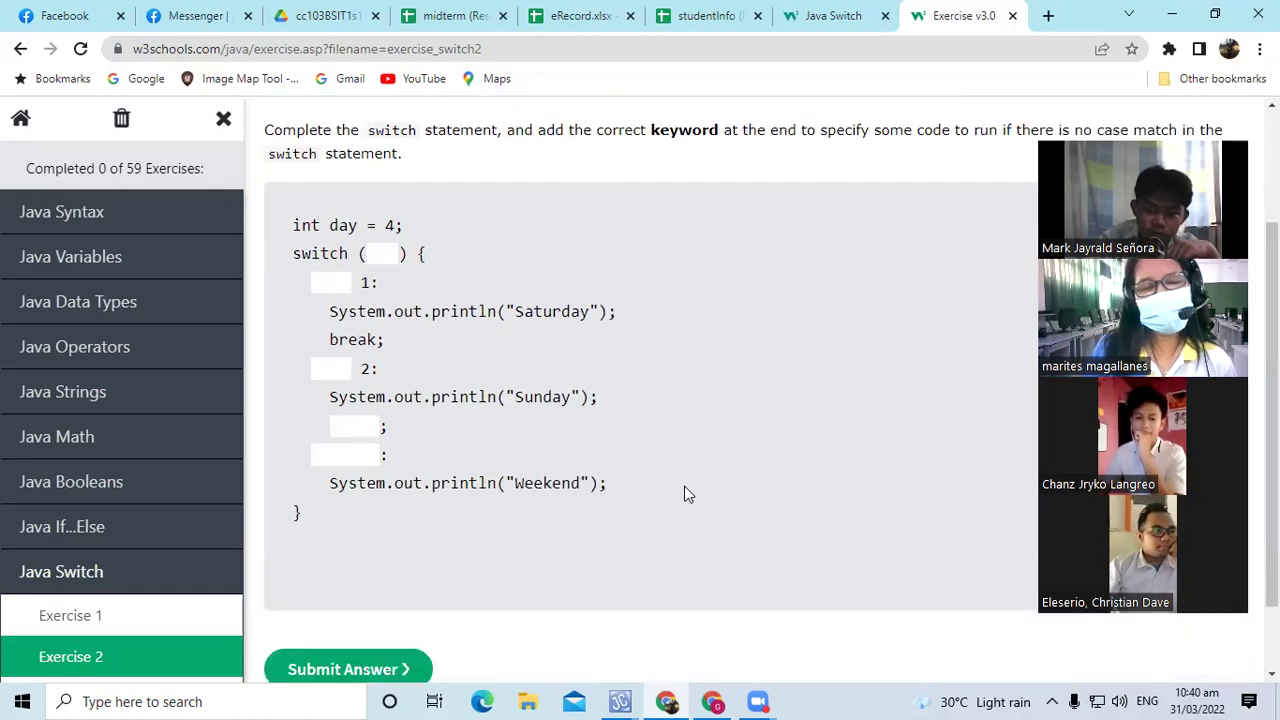
{"action": "scroll", "coordinate": [684, 486], "scroll_direction": "down", "scroll_amount": 1}
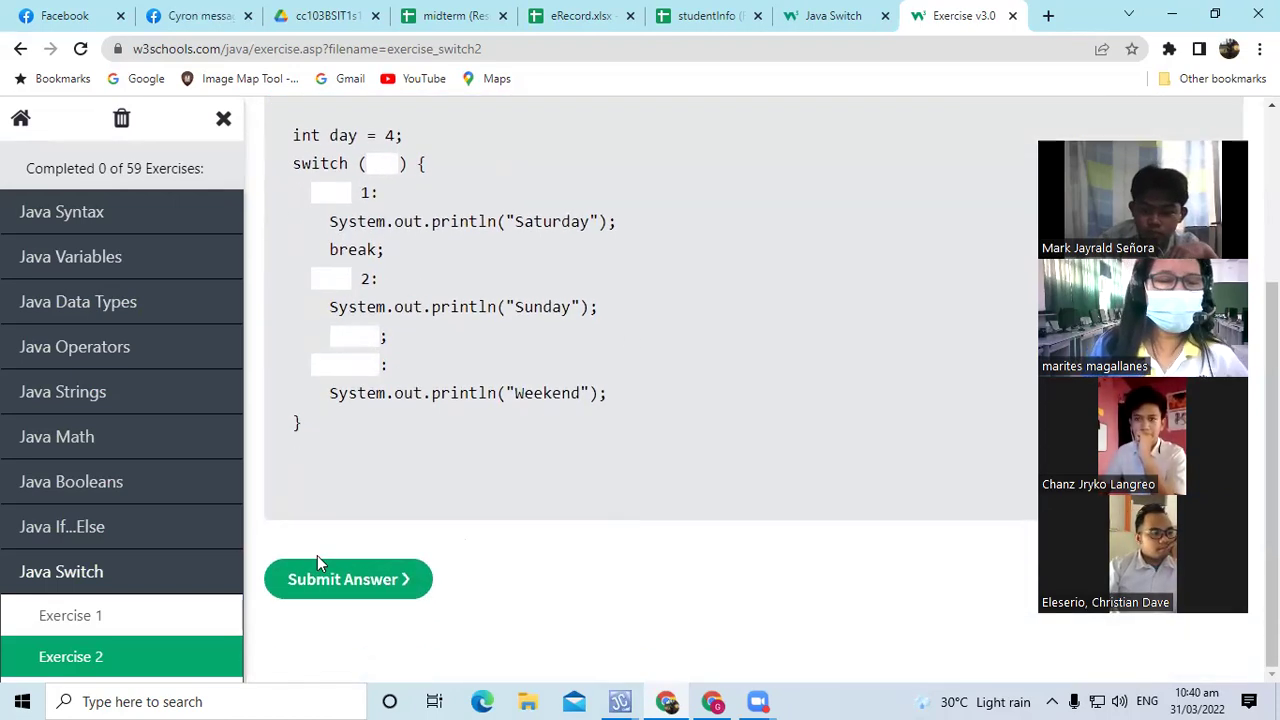
{"action": "scroll", "coordinate": [208, 600], "scroll_direction": "down", "scroll_amount": 1}
{"action": "scroll", "coordinate": [208, 600], "scroll_direction": "down", "scroll_amount": 1}
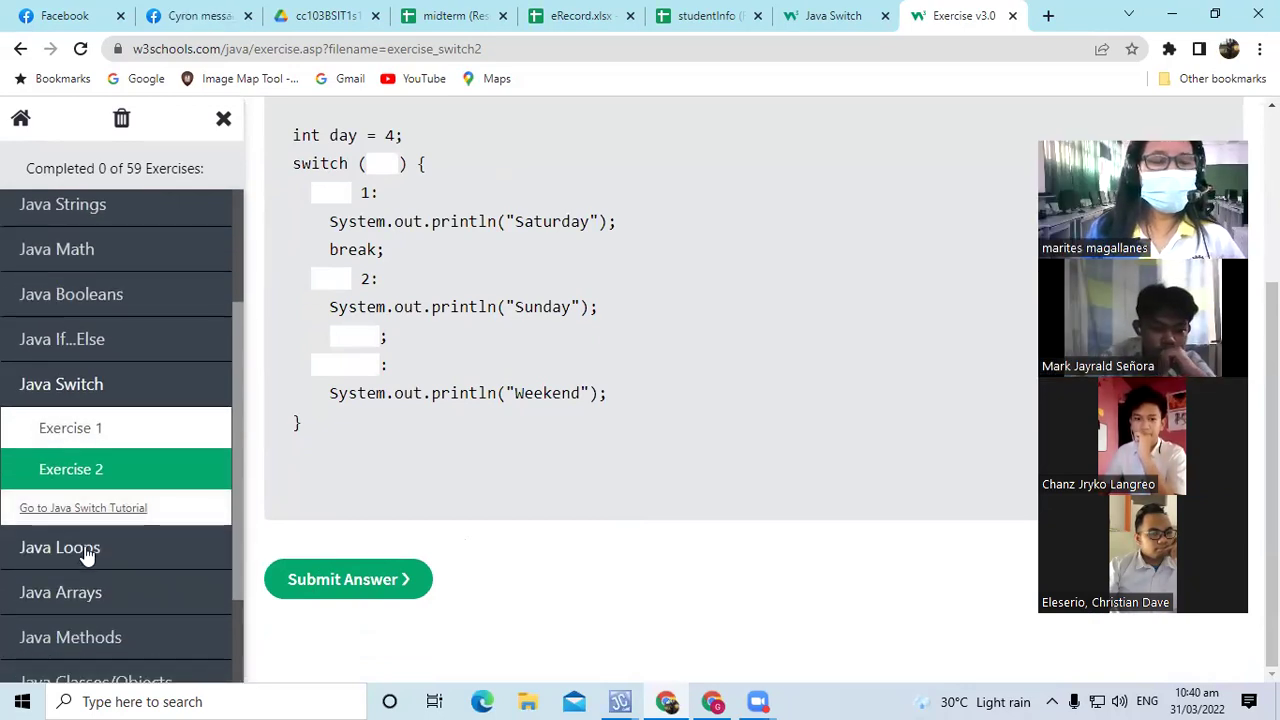
Step: Close the exercise tab, open the Java While Loop tutorial, and switch to JCreator
{"action": "left_click", "coordinate": [1013, 15]}
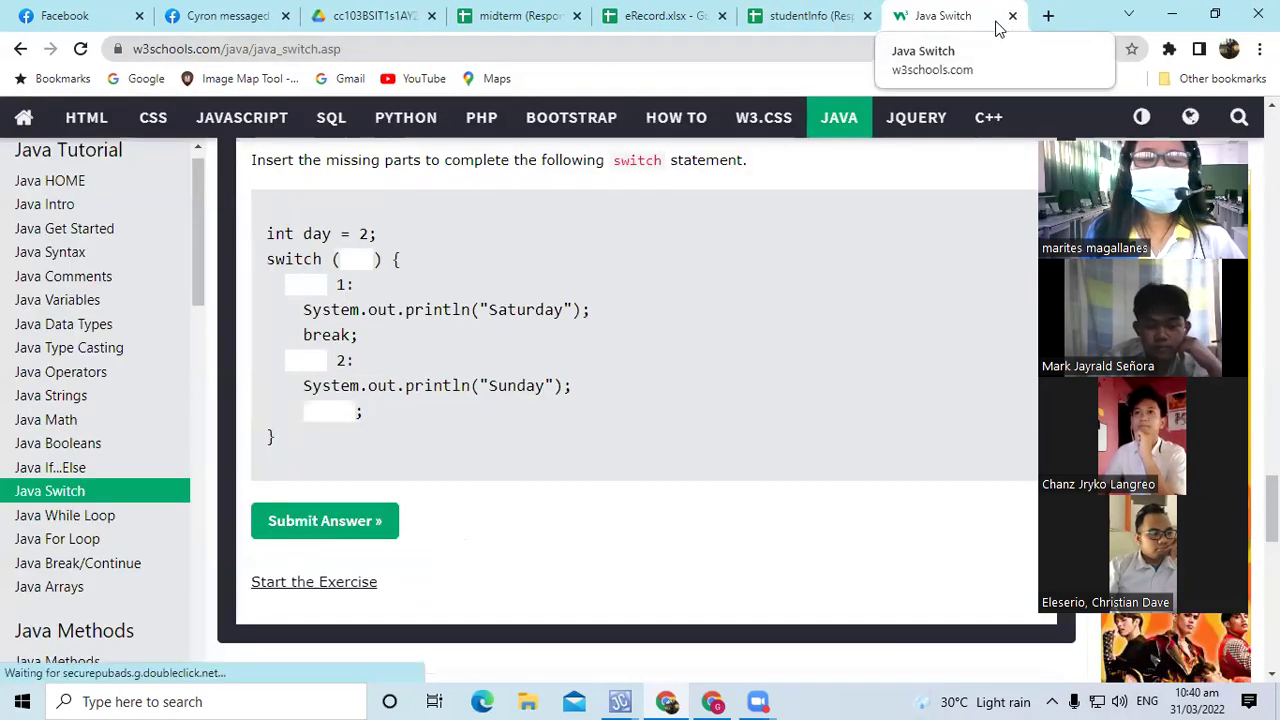
{"action": "left_click", "coordinate": [100, 530]}
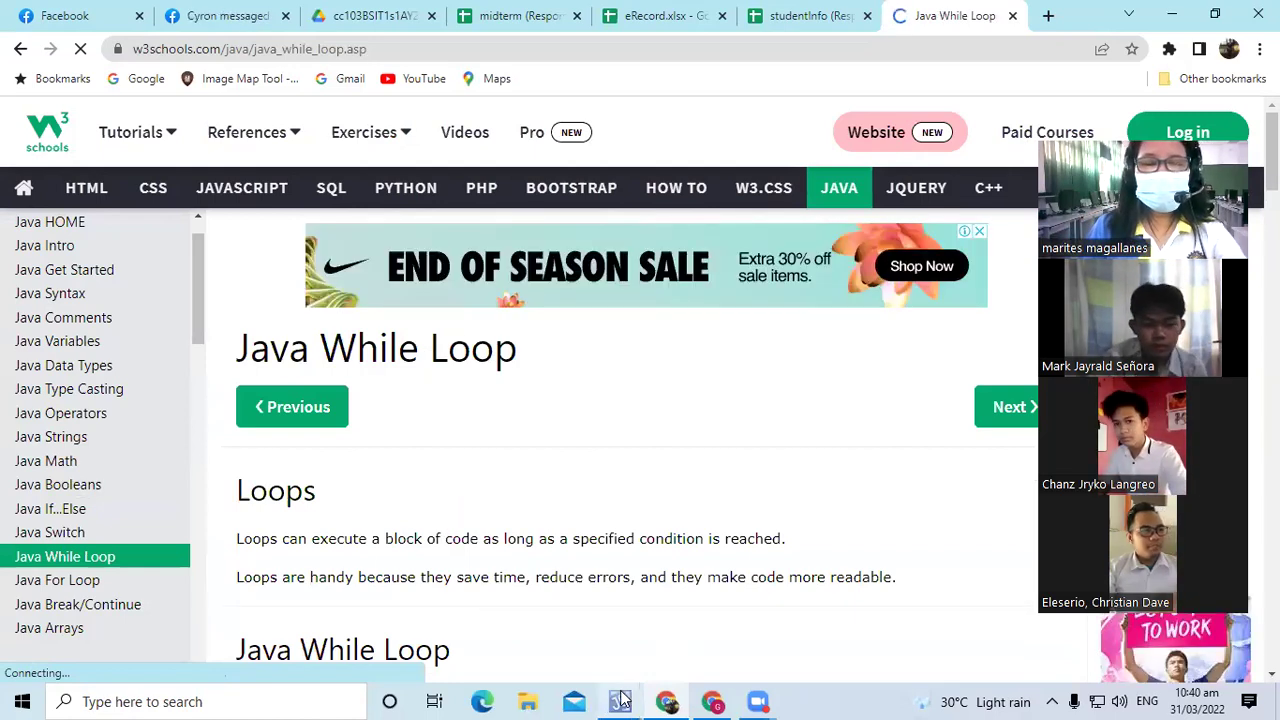
{"action": "mouse_move", "coordinate": [620, 701]}
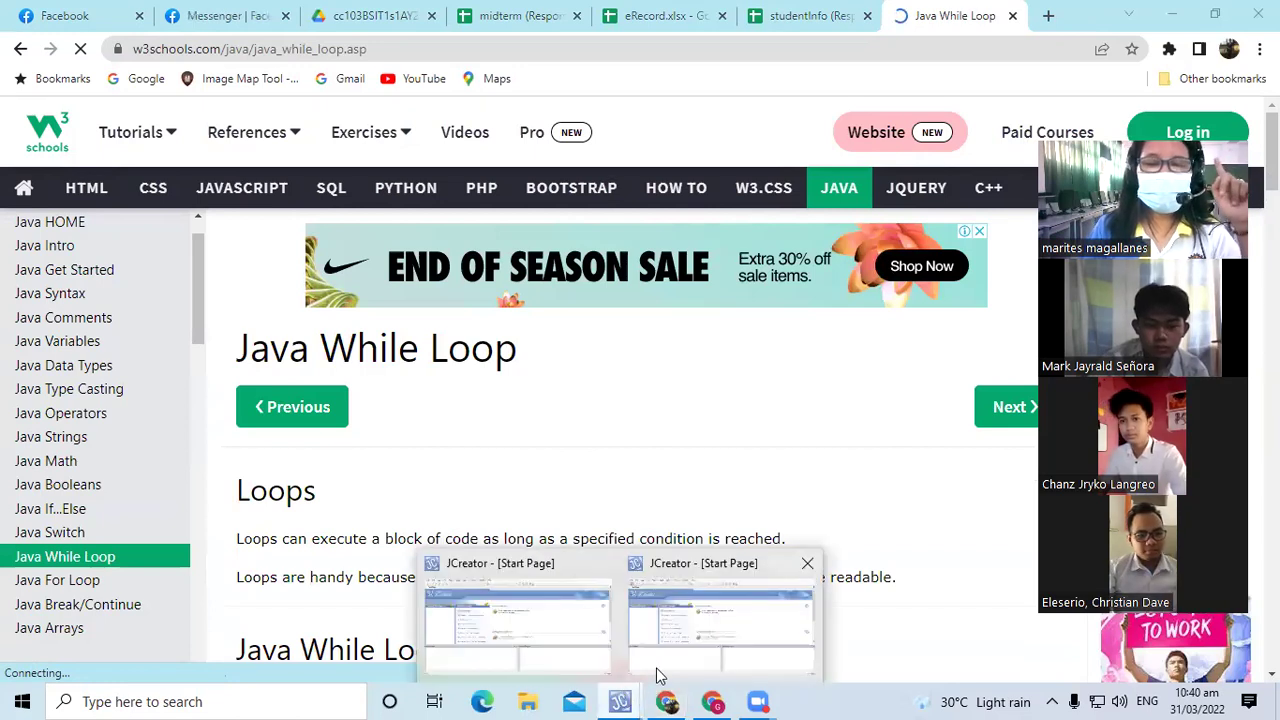
{"action": "left_click", "coordinate": [600, 652]}
Step: Dismiss the tip of the day and confirm the jre1.8.0_321 JDK profile in Options
{"action": "left_click", "coordinate": [791, 451]}
{"action": "left_click", "coordinate": [330, 33]}
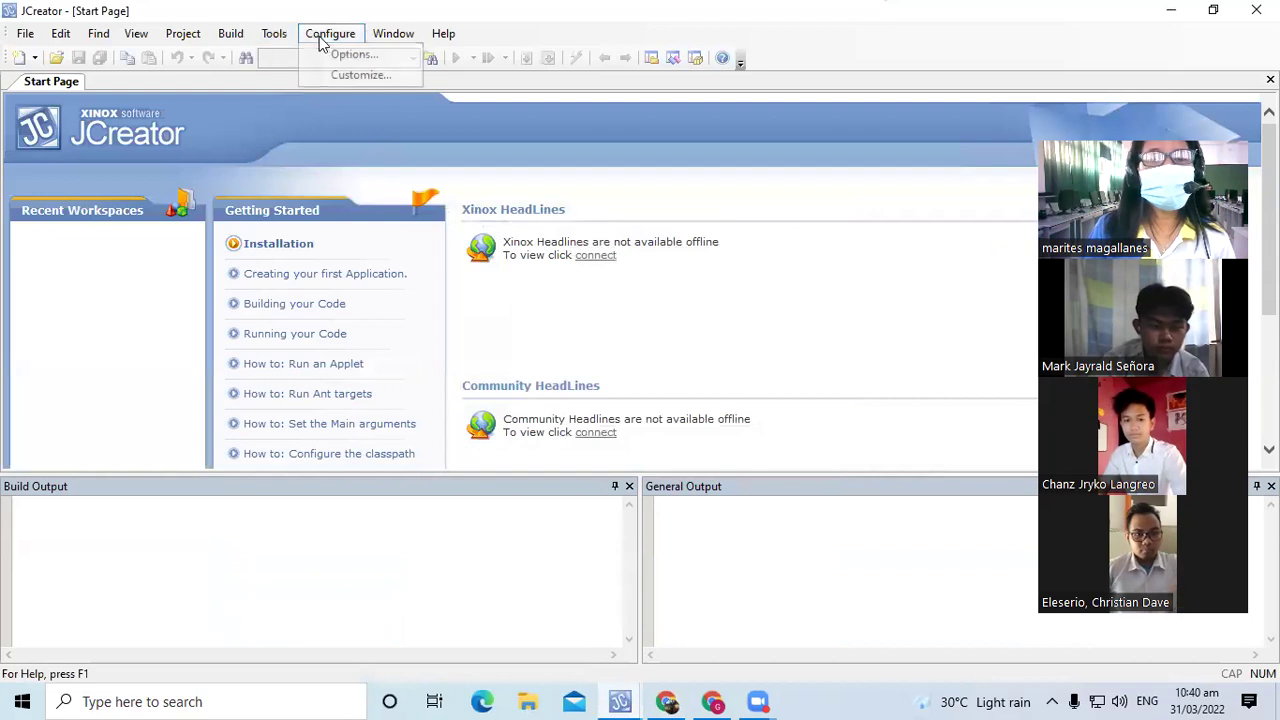
{"action": "key", "text": "Escape"}
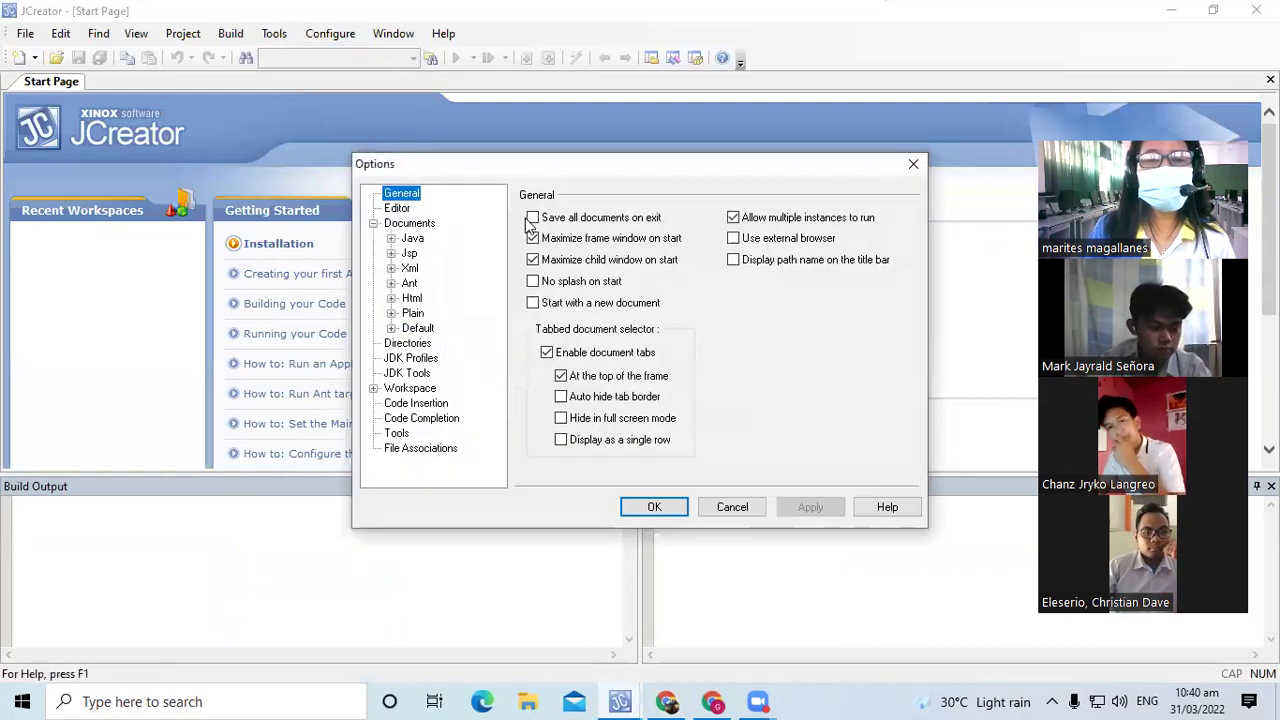
{"action": "left_click", "coordinate": [412, 361]}
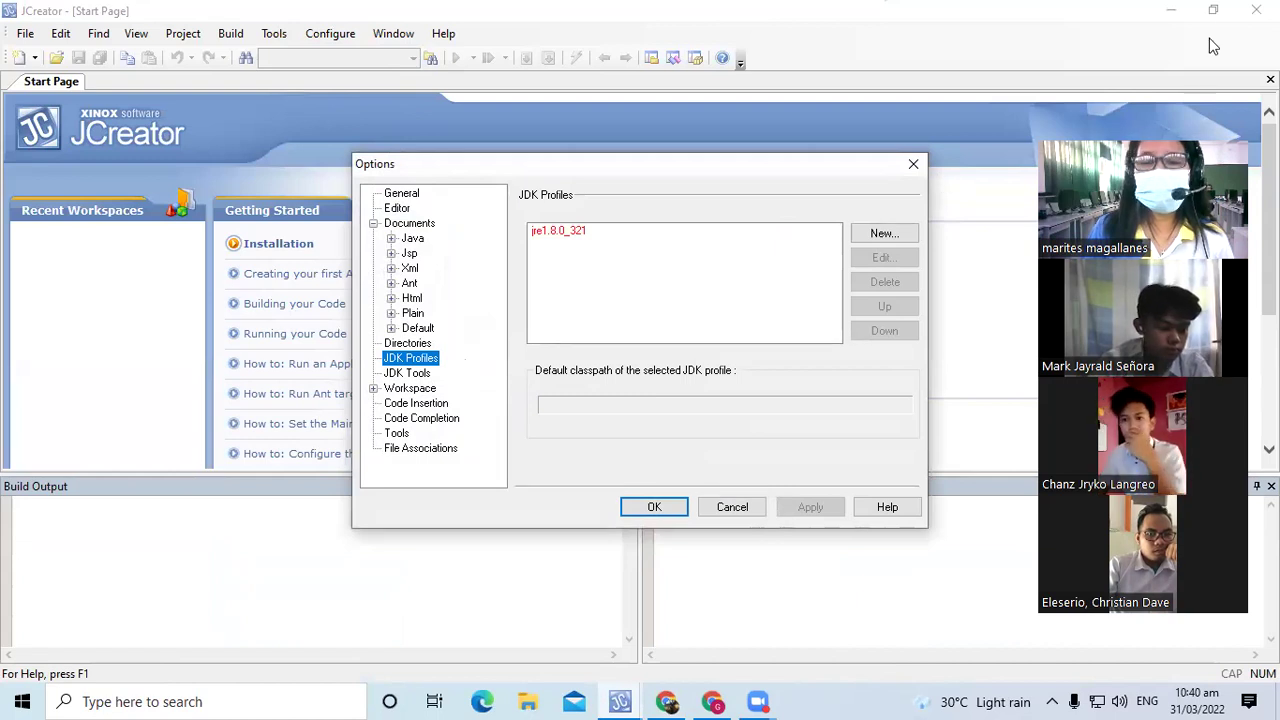
{"action": "left_click", "coordinate": [653, 505]}
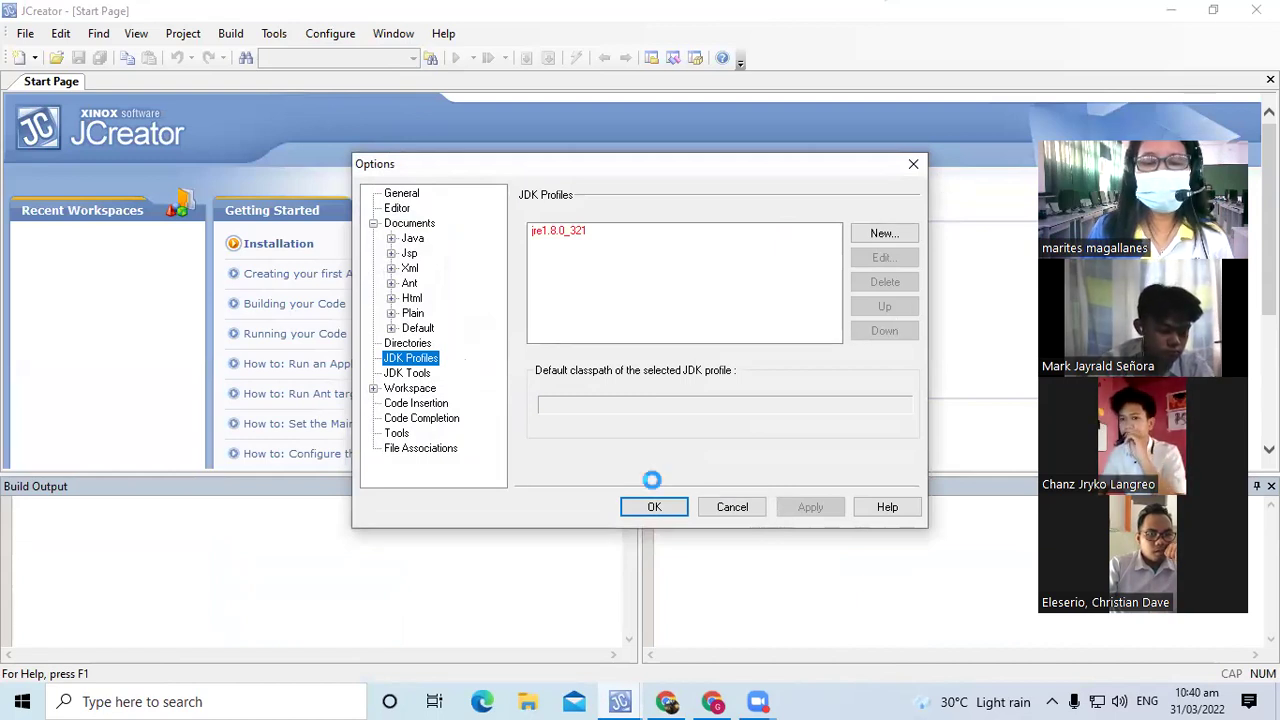
Step: Start a new file in the File Wizard, then cancel it
{"action": "left_click", "coordinate": [620, 700]}
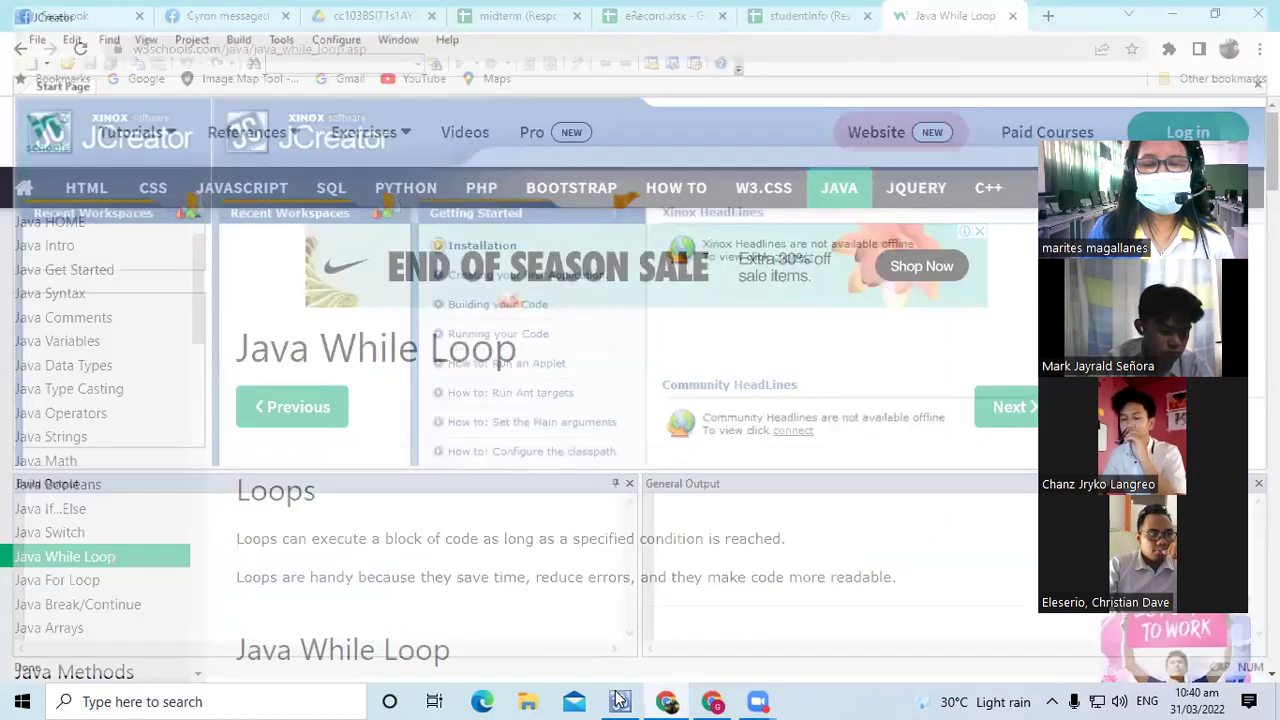
{"action": "left_click", "coordinate": [620, 700]}
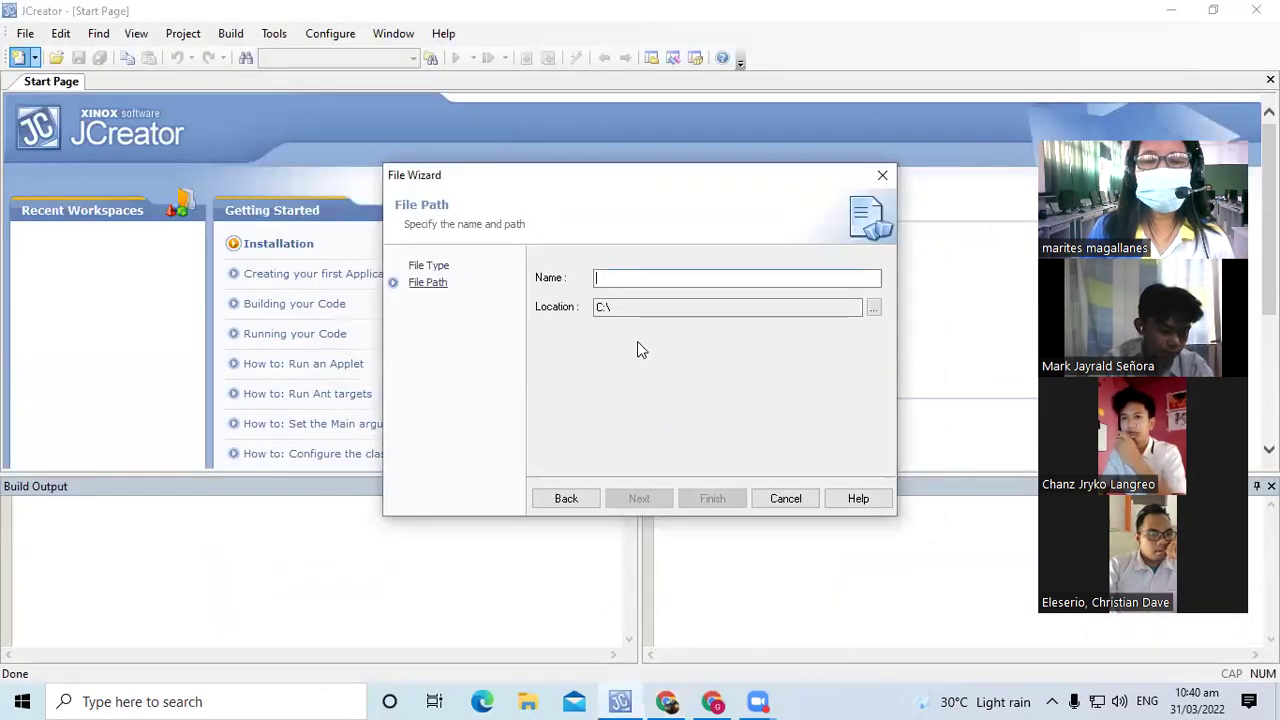
{"action": "left_click", "coordinate": [790, 499]}
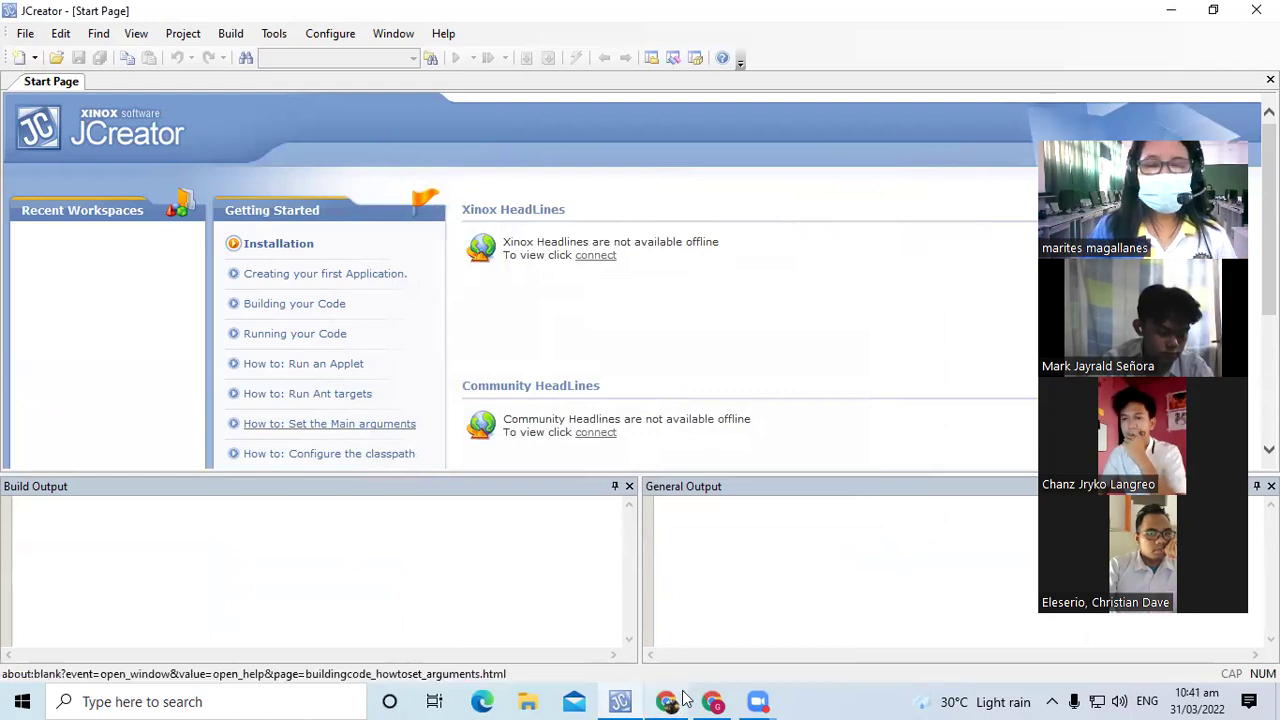
{"action": "mouse_move", "coordinate": [686, 700]}
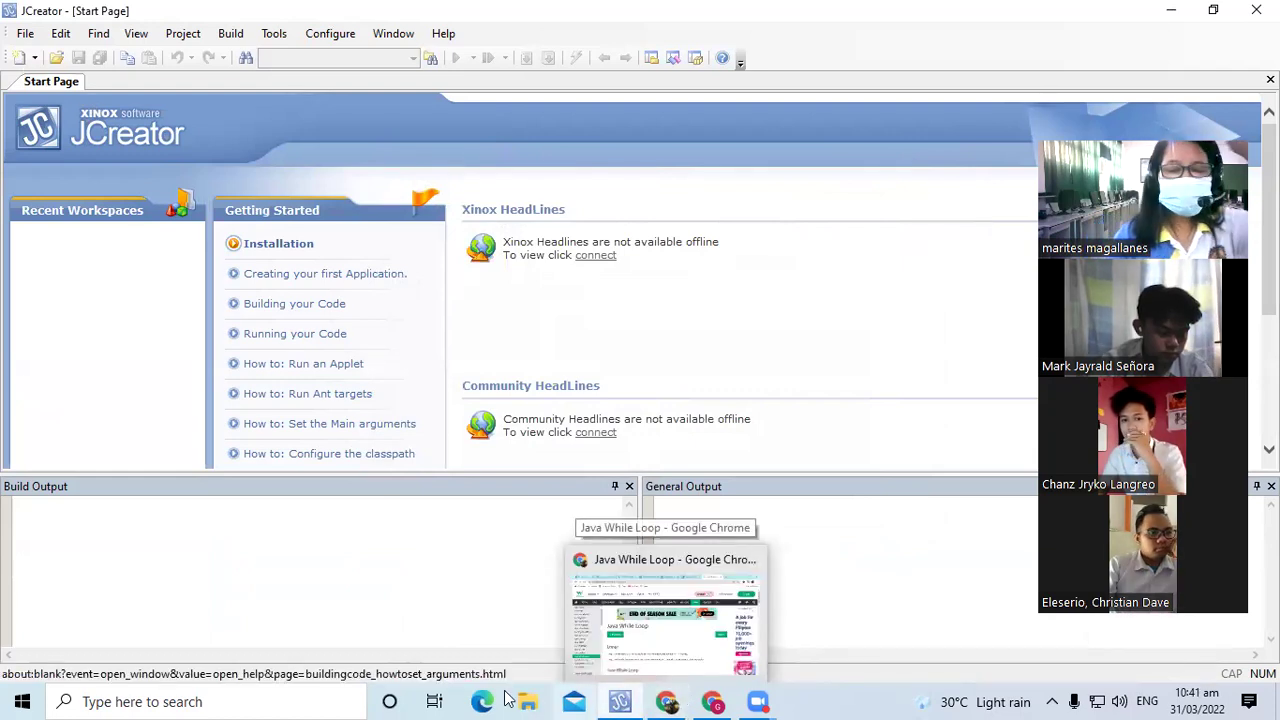
Step: Launch Notepad from Windows Search and move its window to the upper left
{"action": "left_click", "coordinate": [227, 700]}
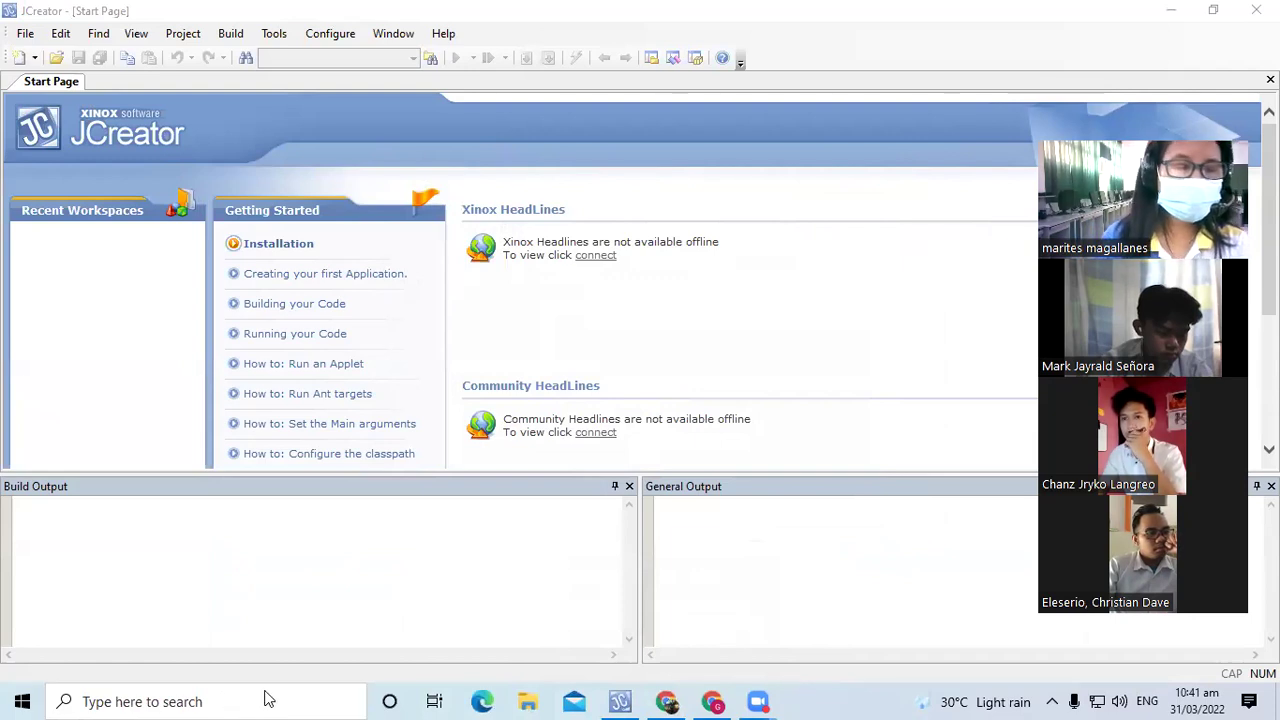
{"action": "type", "text": "notepad"}
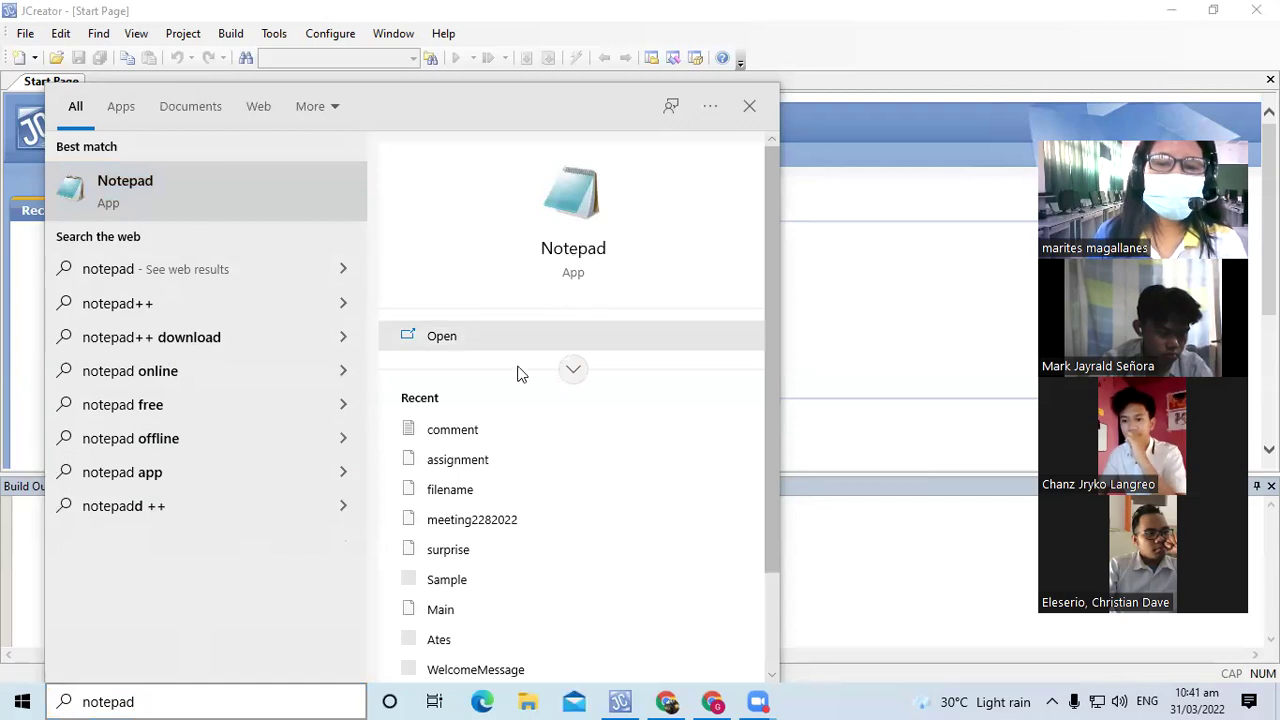
{"action": "left_click", "coordinate": [534, 337]}
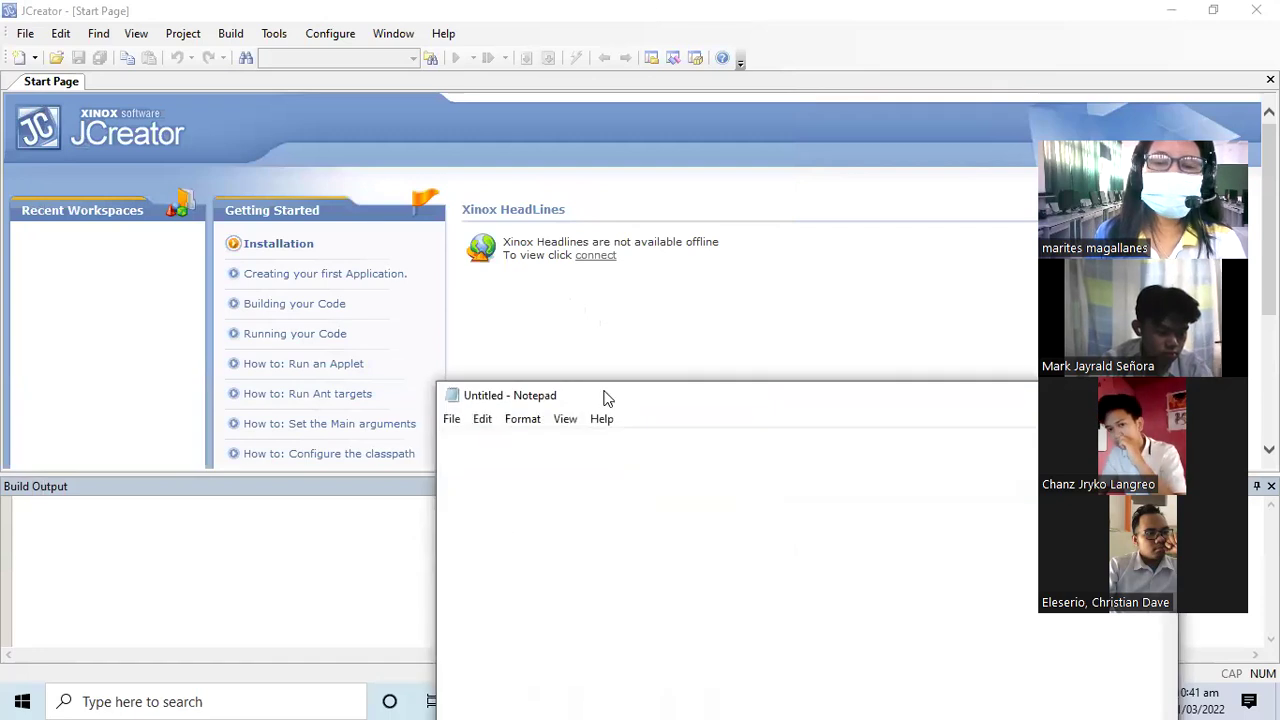
{"action": "left_click_drag", "start_coordinate": [596, 397], "coordinate": [245, 174]}
Step: Type the heading 'Machine Exercises' and exercise #1 on odd-or-even numbers, then begin #2
{"action": "type", "text": "Machine "}
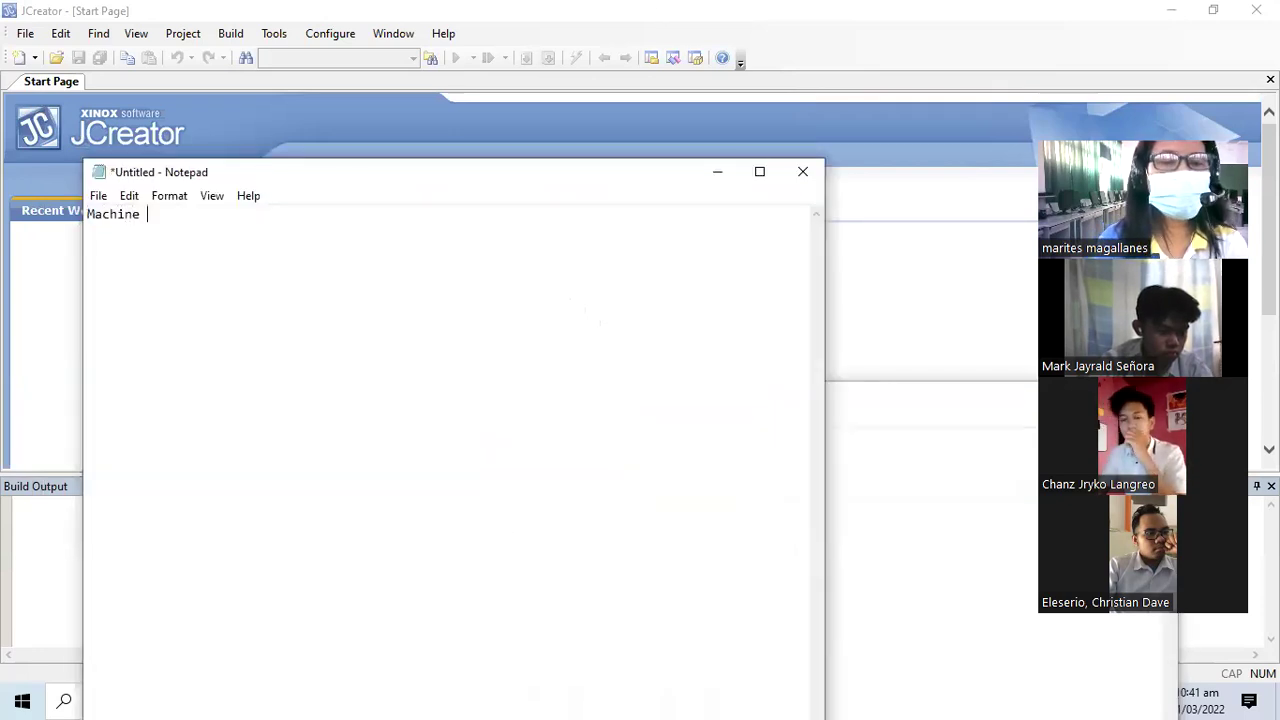
{"action": "type", "text": "Exercise"}
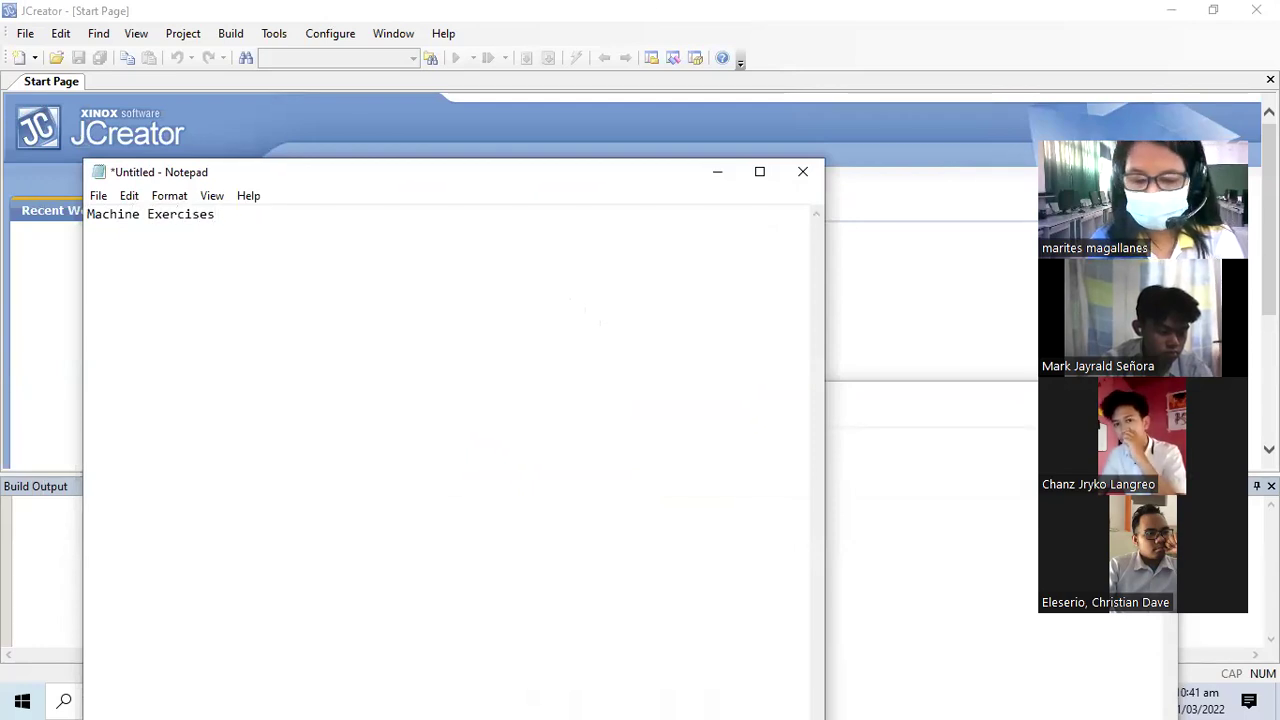
{"action": "type", "text": "s"}
{"action": "key", "text": "Return"}
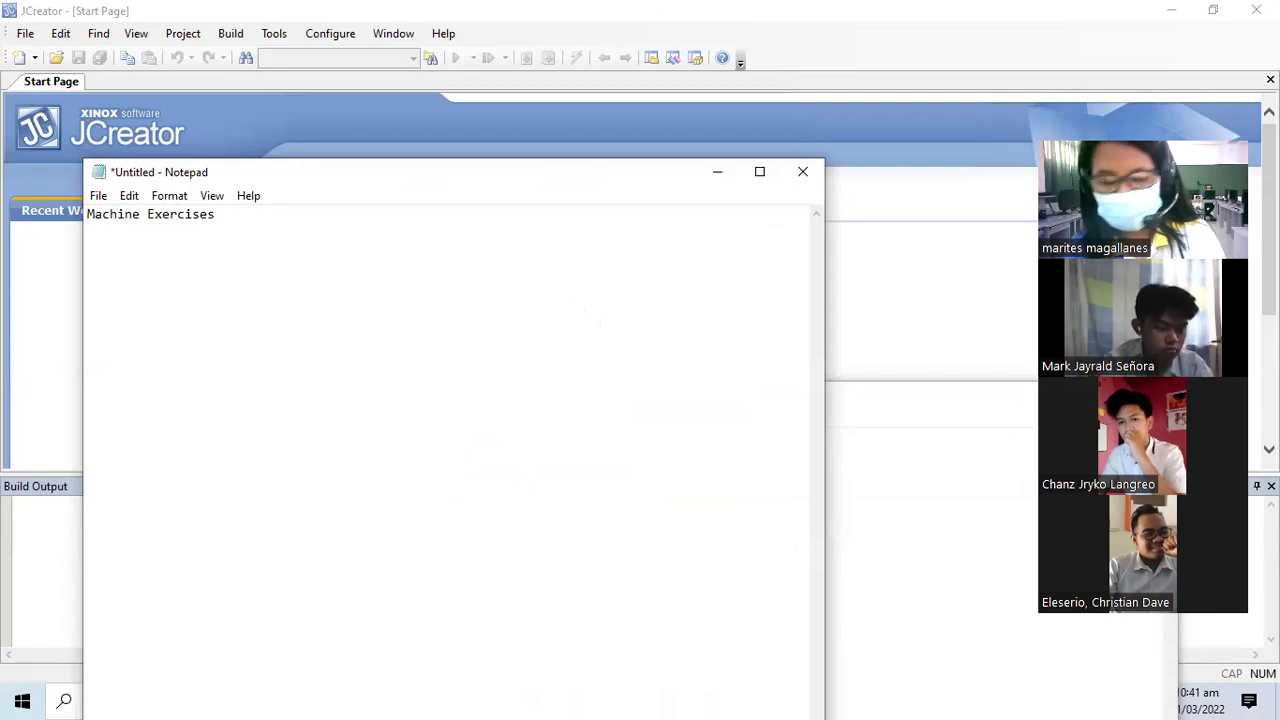
{"action": "type", "text": "#1"}
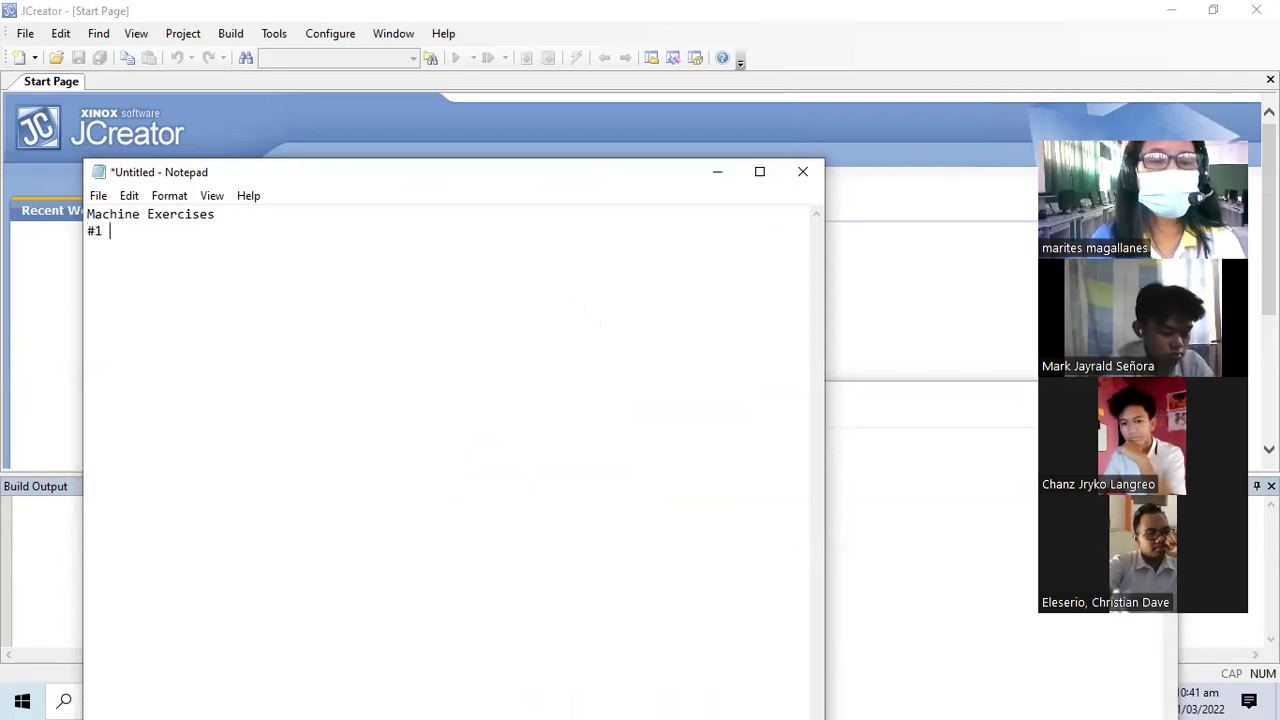
{"action": "type", "text": " Cr"}
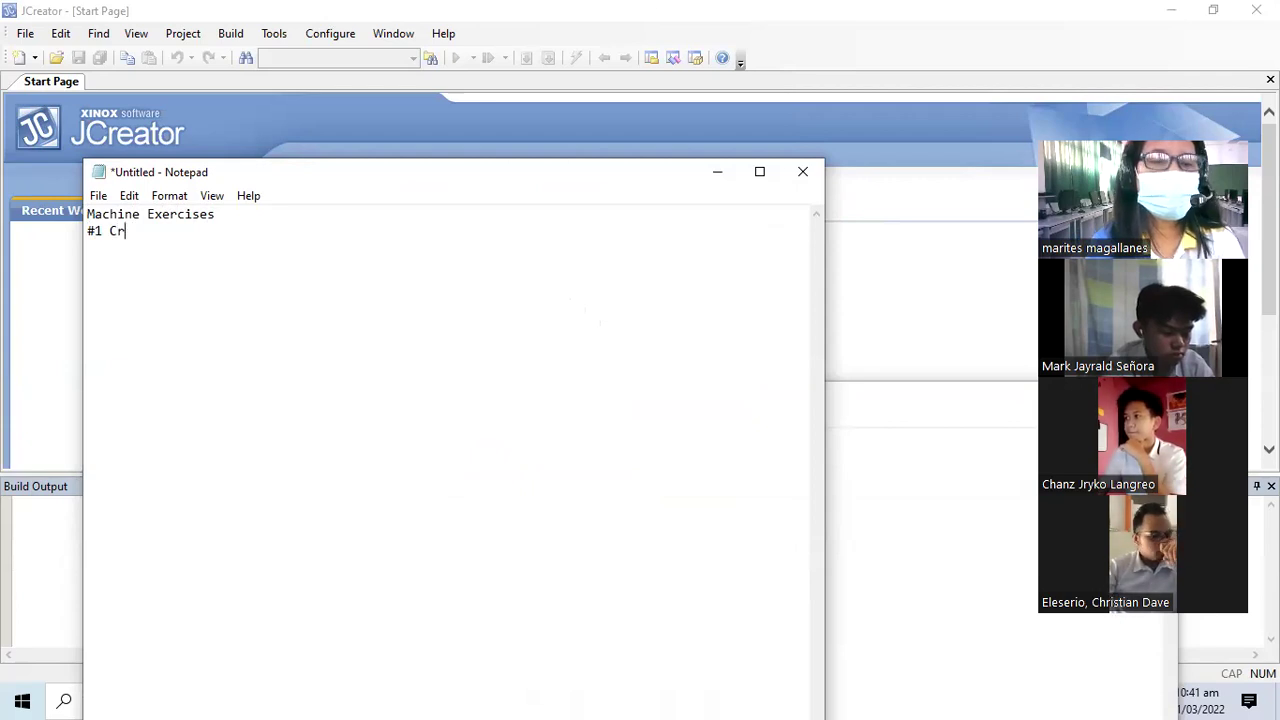
{"action": "type", "text": "eate a program that would inpu"}
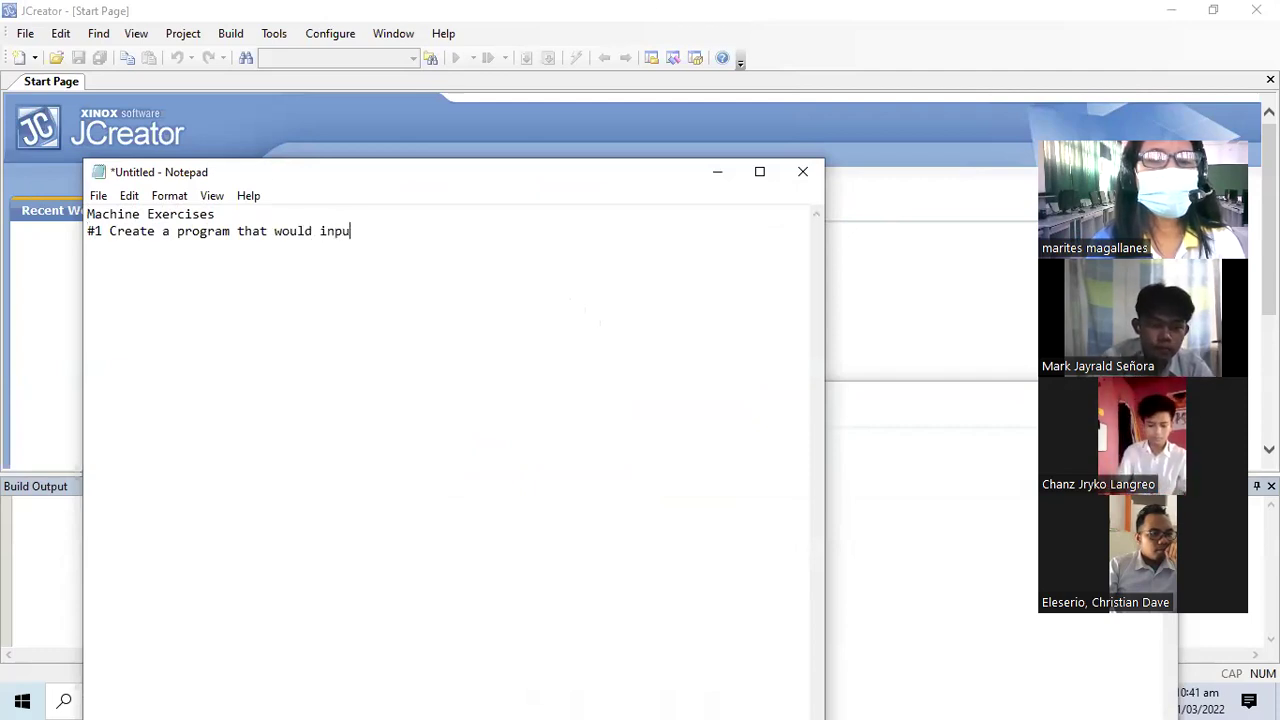
{"action": "type", "text": "te a numb"}
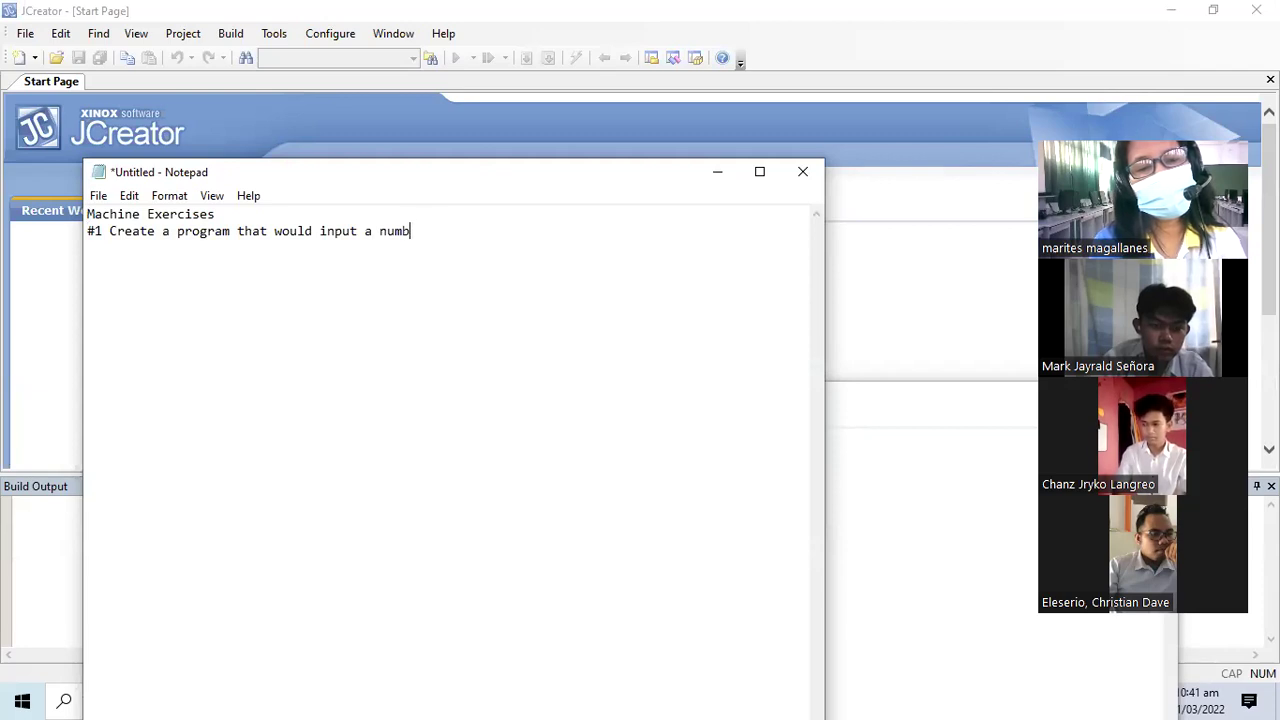
{"action": "type", "text": "ersric year"}
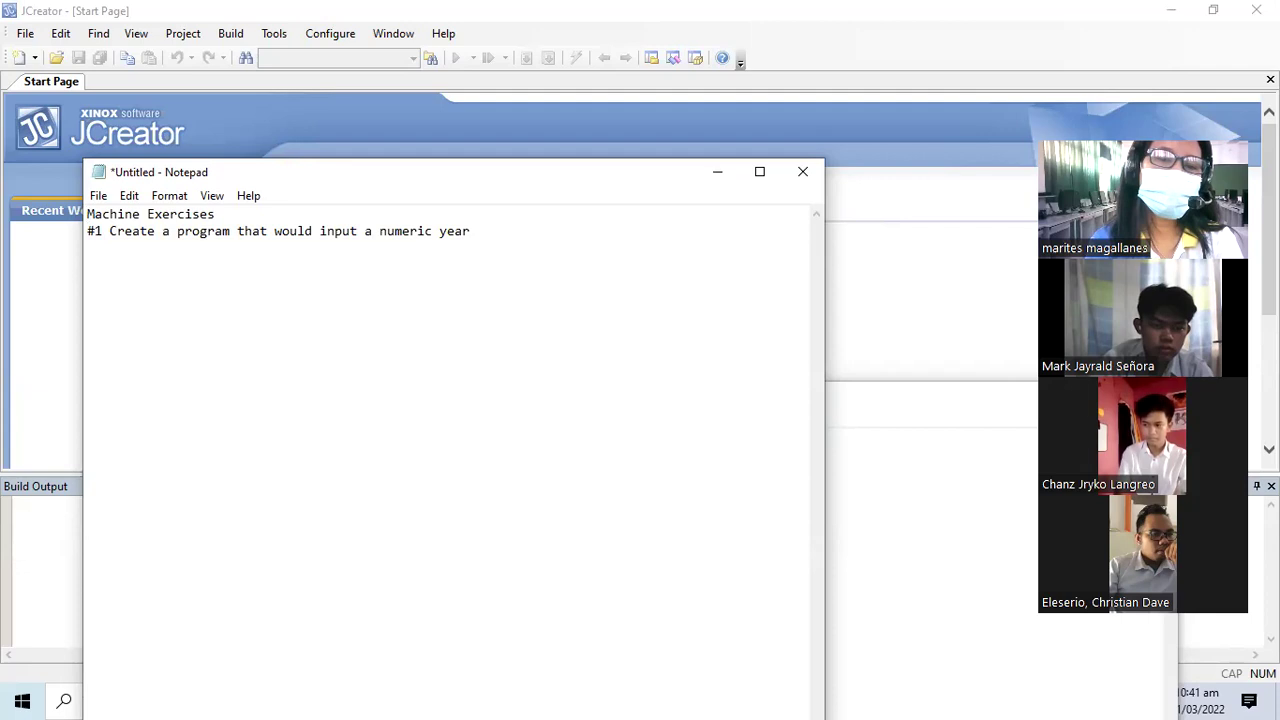
{"action": "key", "text": "BackSpace"}
{"action": "key", "text": "BackSpace"}
{"action": "key", "text": "BackSpace"}
{"action": "key", "text": "BackSpace"}
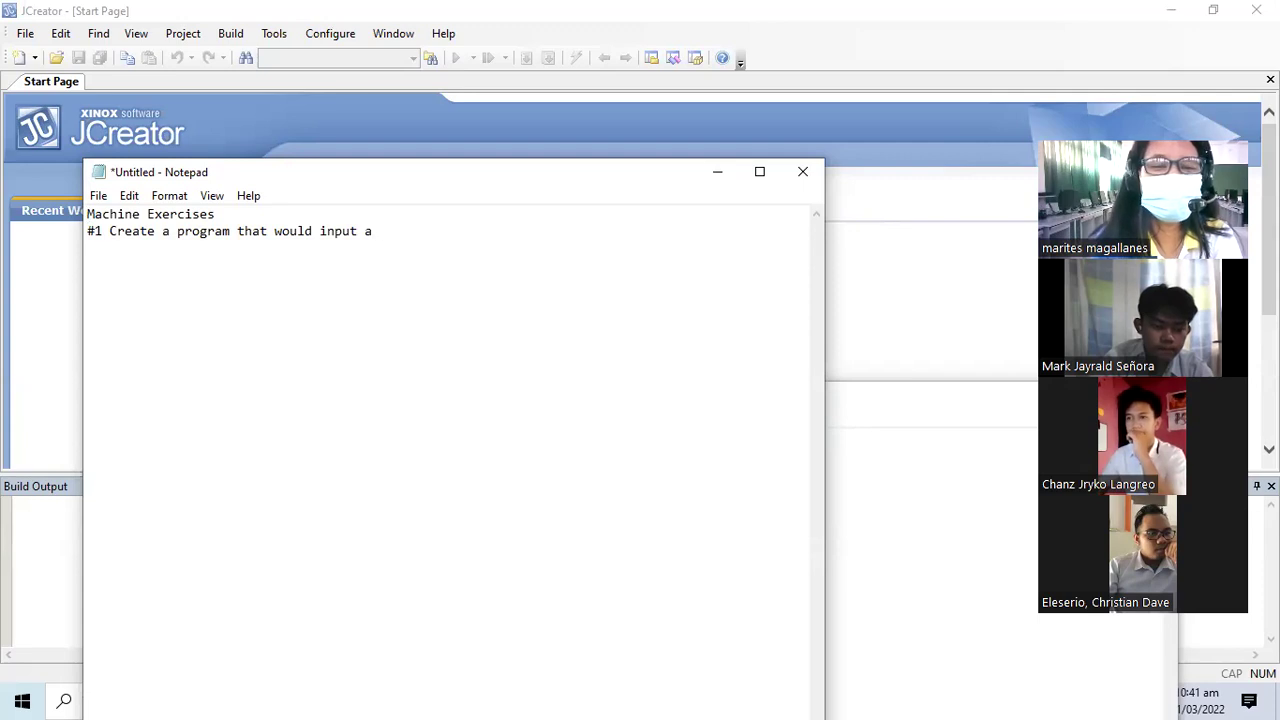
{"action": "type", "text": "mber htan"}
{"action": "key", "text": "BackSpace"}
{"action": "key", "text": "BackSpace"}
{"action": "key", "text": "BackSpace"}
{"action": "key", "text": "BackSpace"}
{"action": "type", "text": "th"}
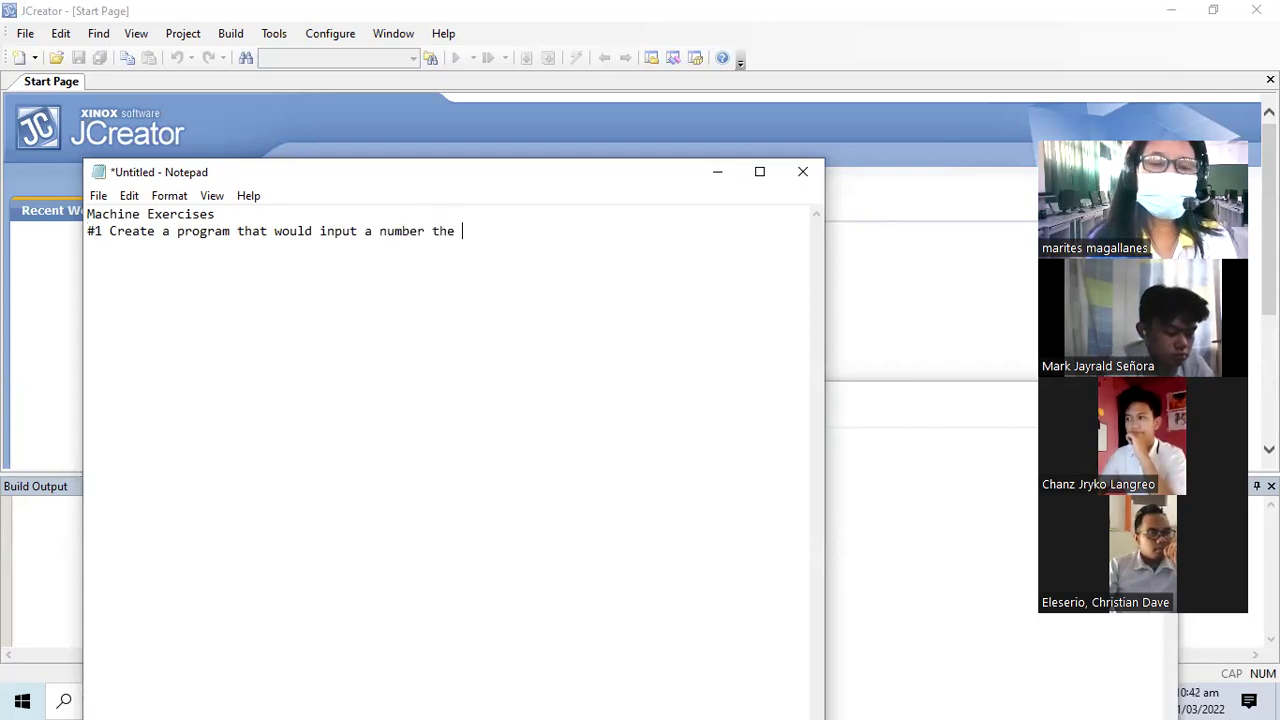
{"action": "type", "text": "en determine"}
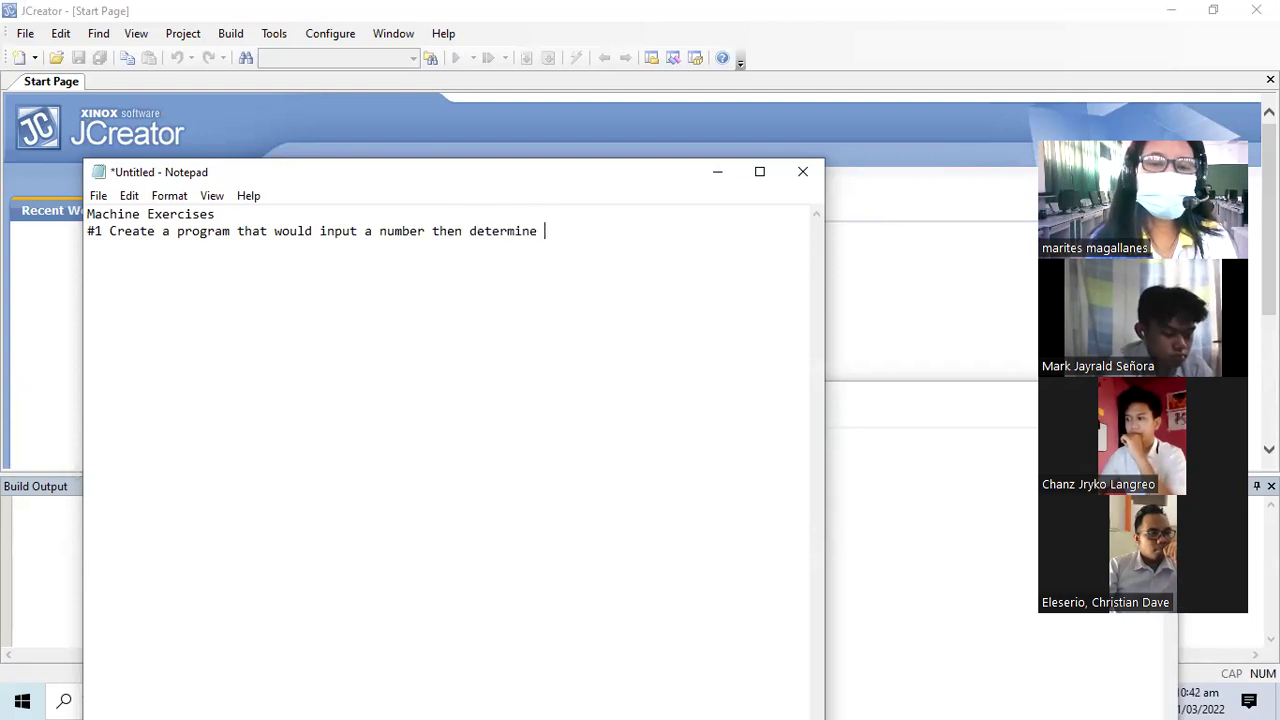
{"action": "type", "text": " if it is odd"}
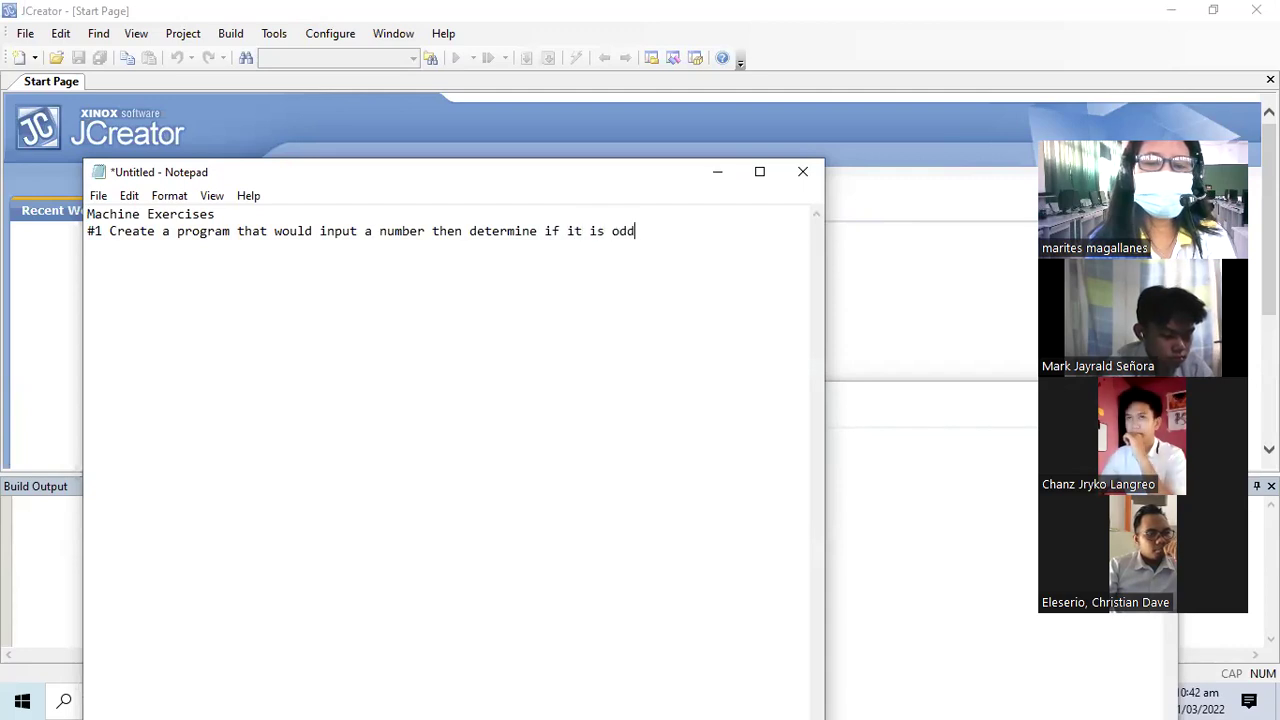
{"action": "type", "text": " or even"}
{"action": "key", "text": "BackSpace"}
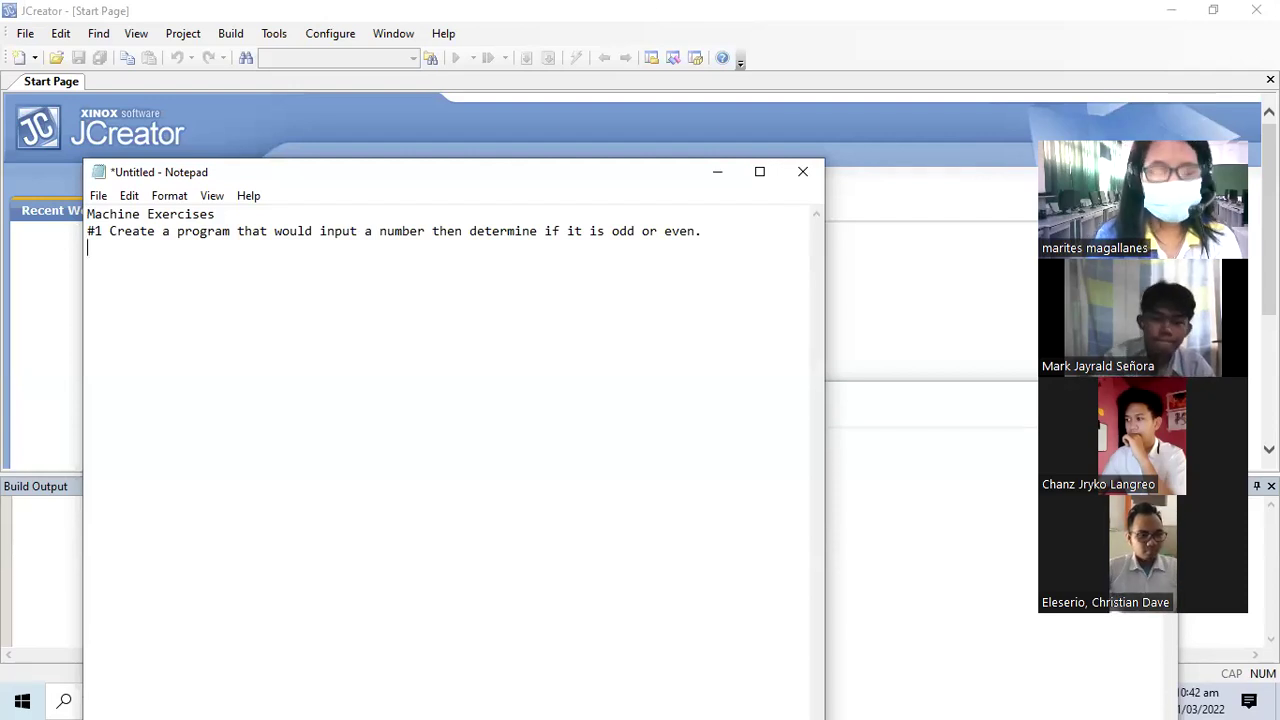
{"action": "type", "text": "#2 Create a program thea"}
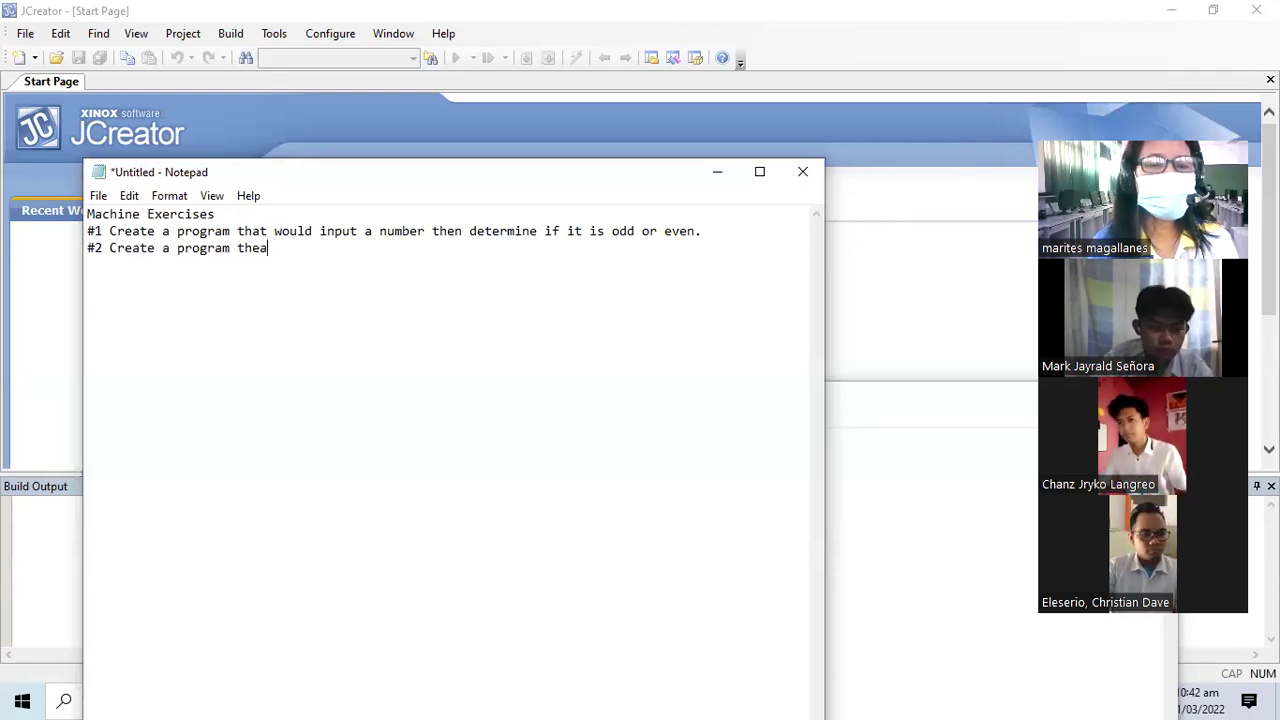
{"action": "type", "text": "t hat "}
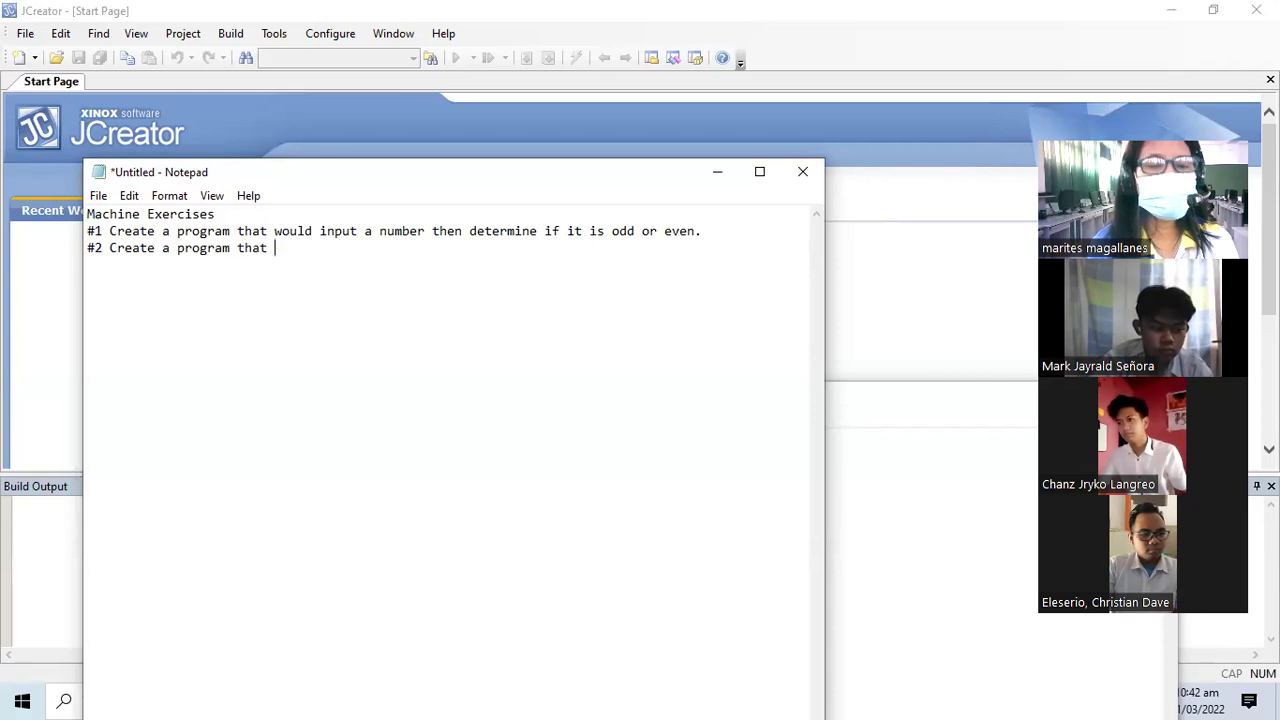
{"action": "type", "text": "would input "}
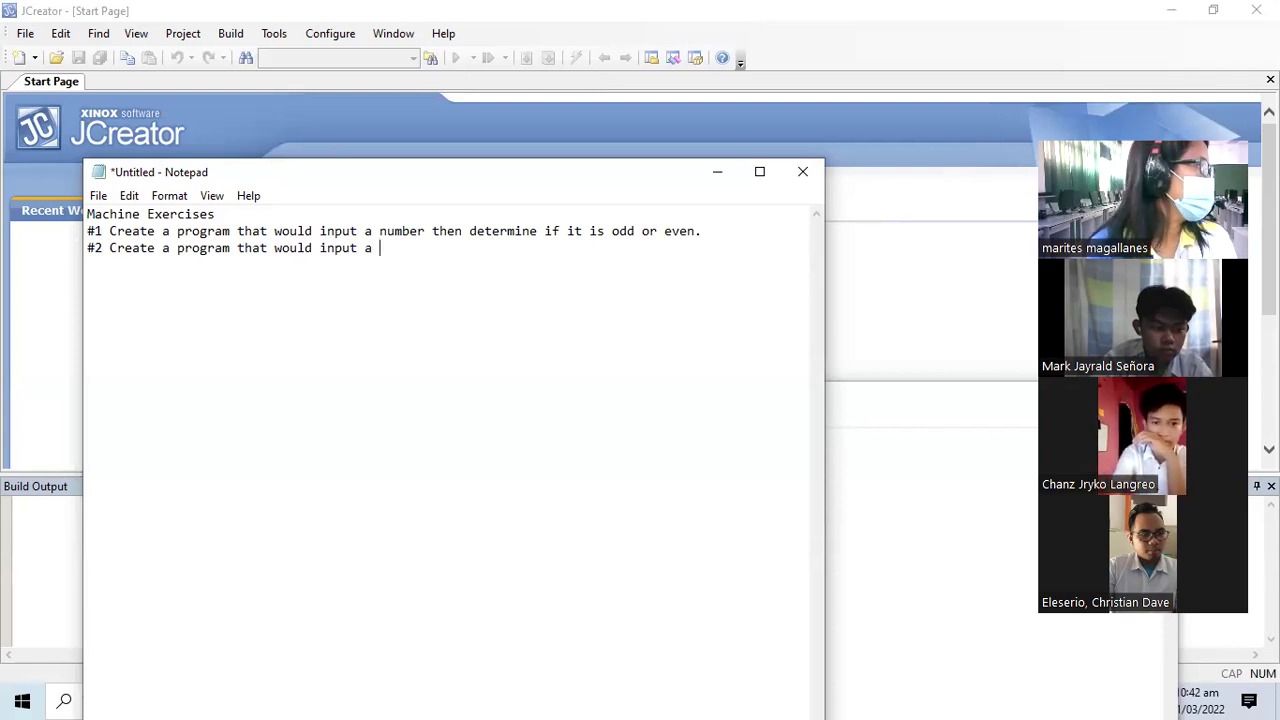
{"action": "type", "text": "a yeart"}
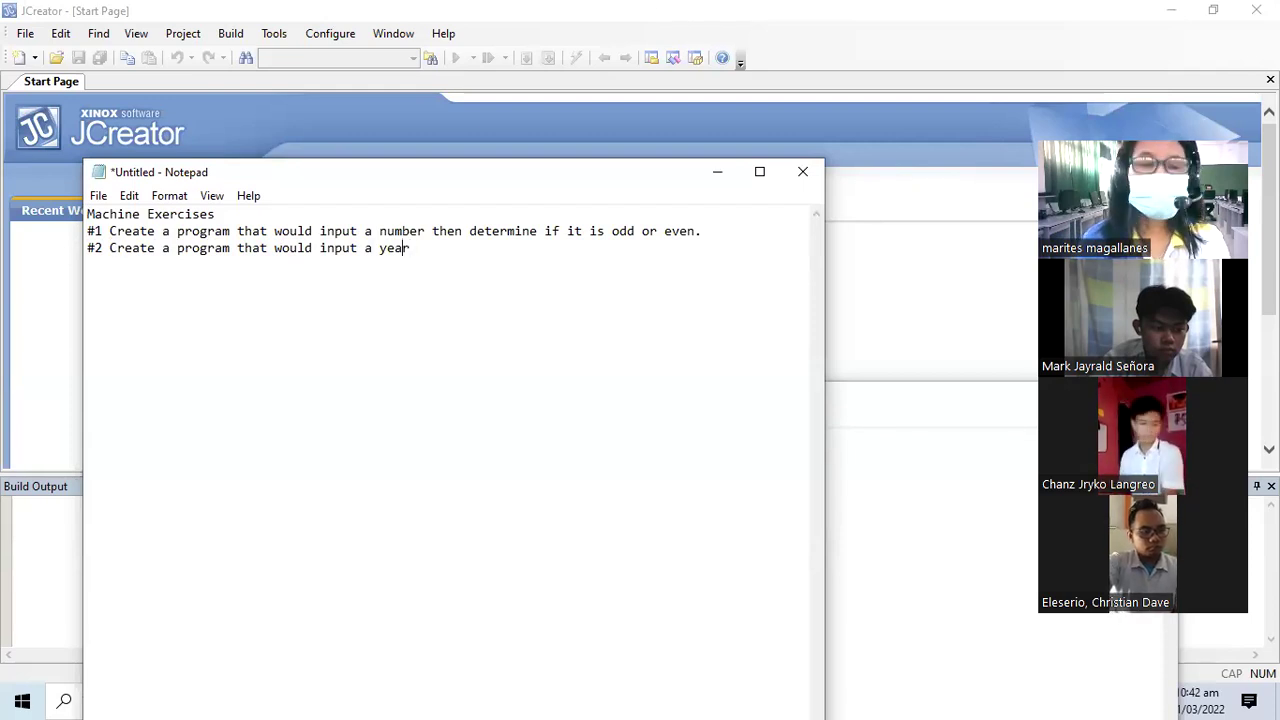
Step: Finish #2 as 'input an integer year then determine if it is a leap year or not.'
{"action": "left_click", "coordinate": [380, 248]}
{"action": "type", "text": "n inte"}
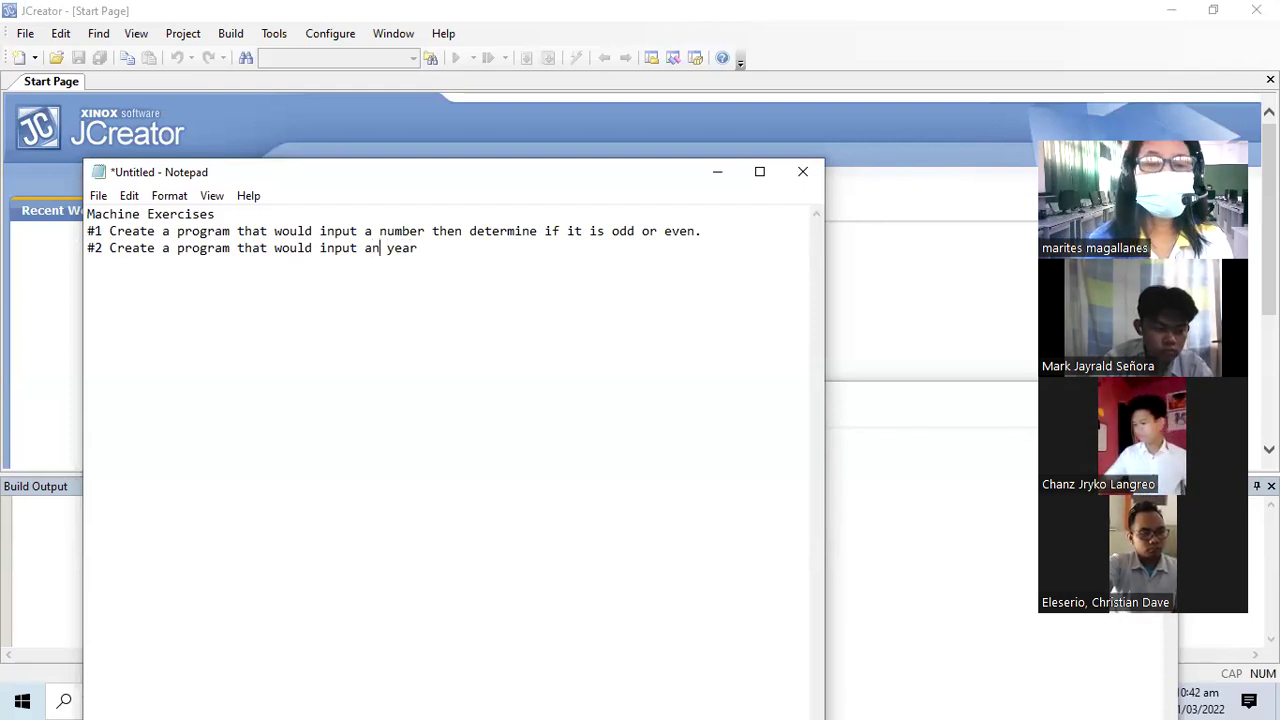
{"action": "type", "text": "ger"}
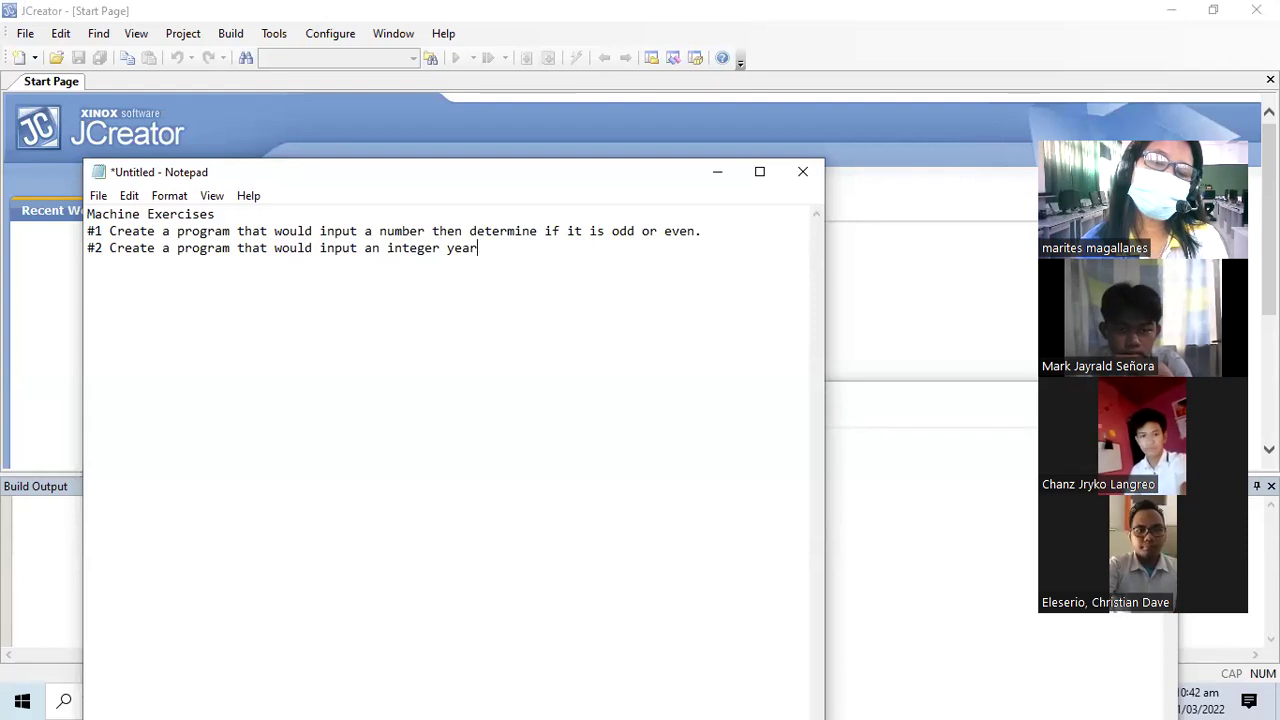
{"action": "type", "text": " year then d"}
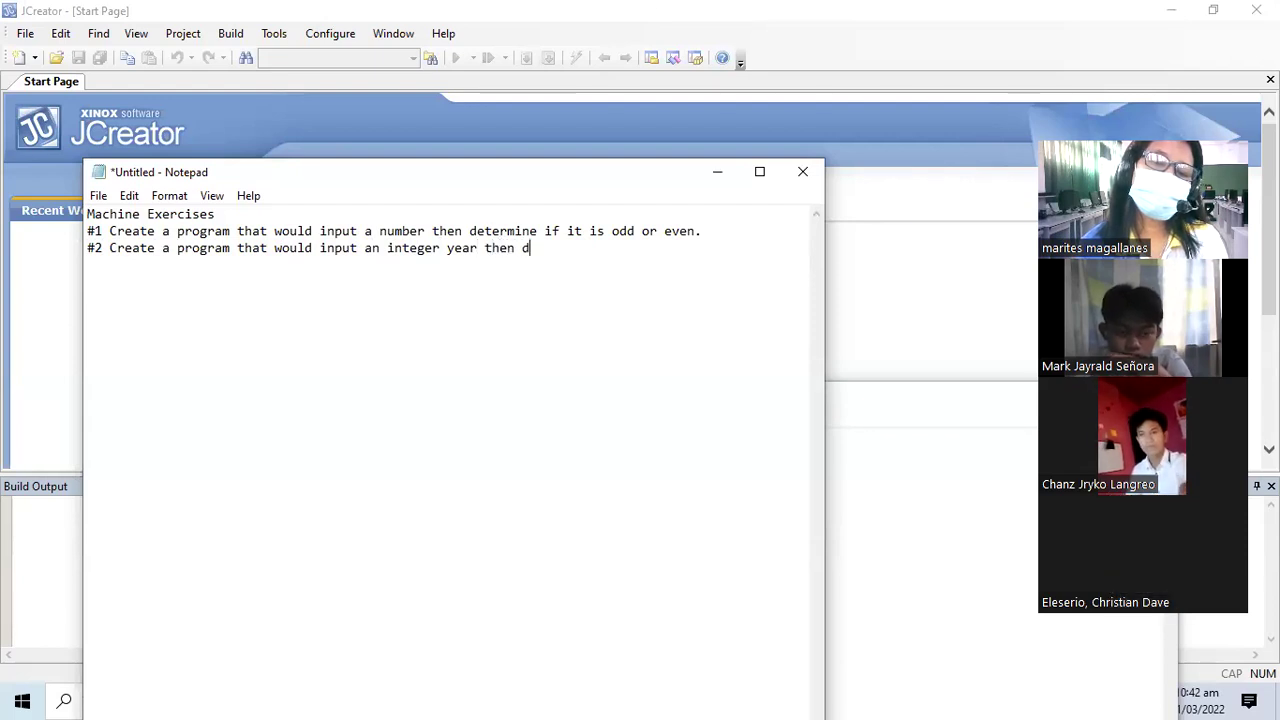
{"action": "type", "text": "etermine if it is a lea"}
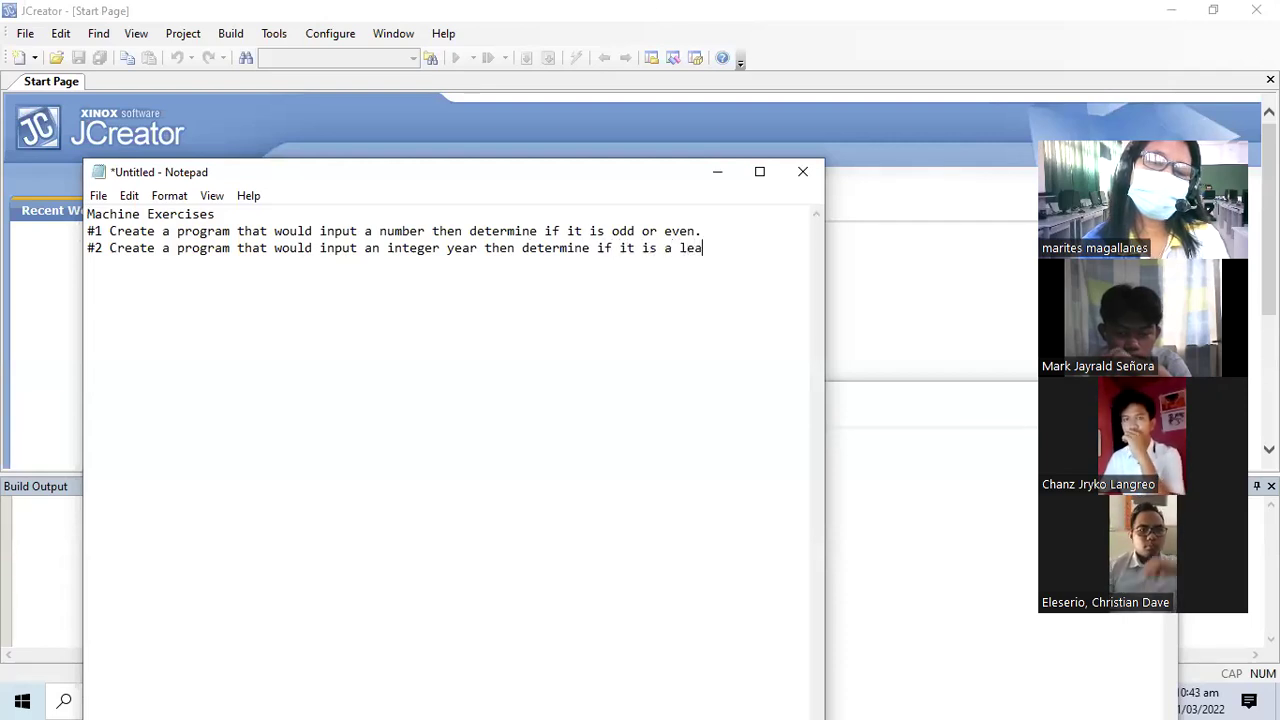
{"action": "type", "text": "p yea"}
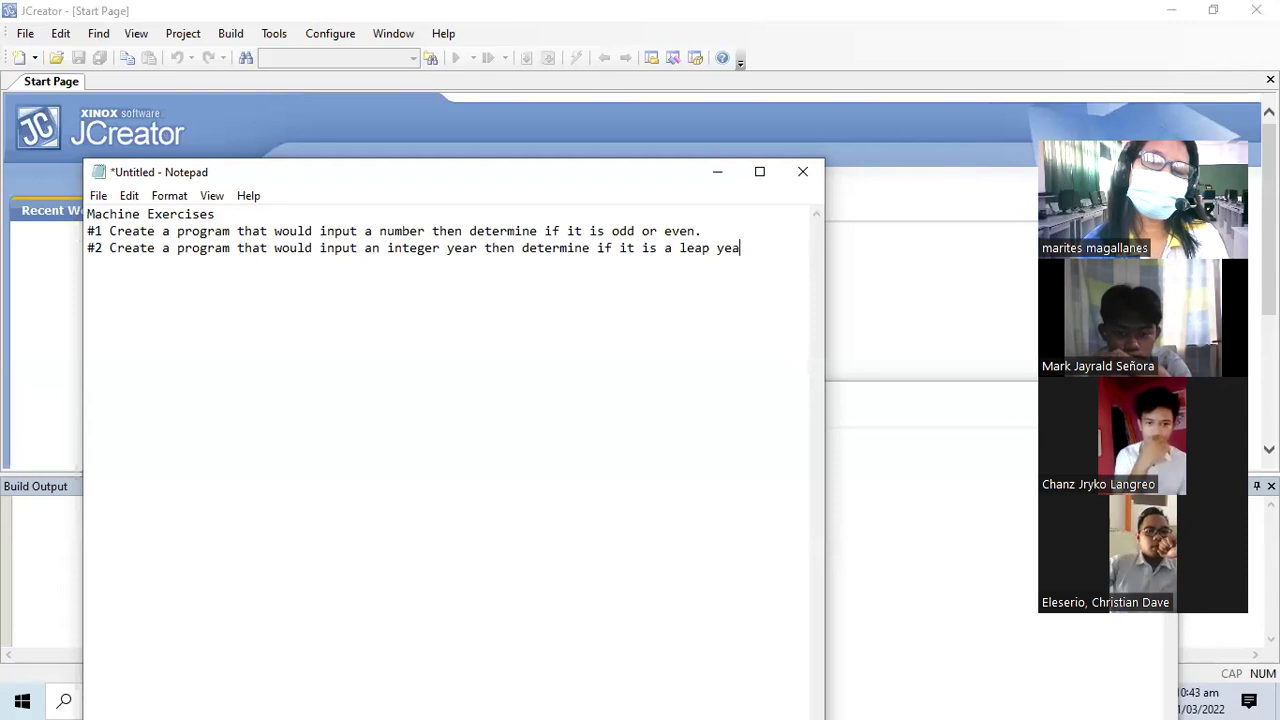
{"action": "type", "text": "r or not."}
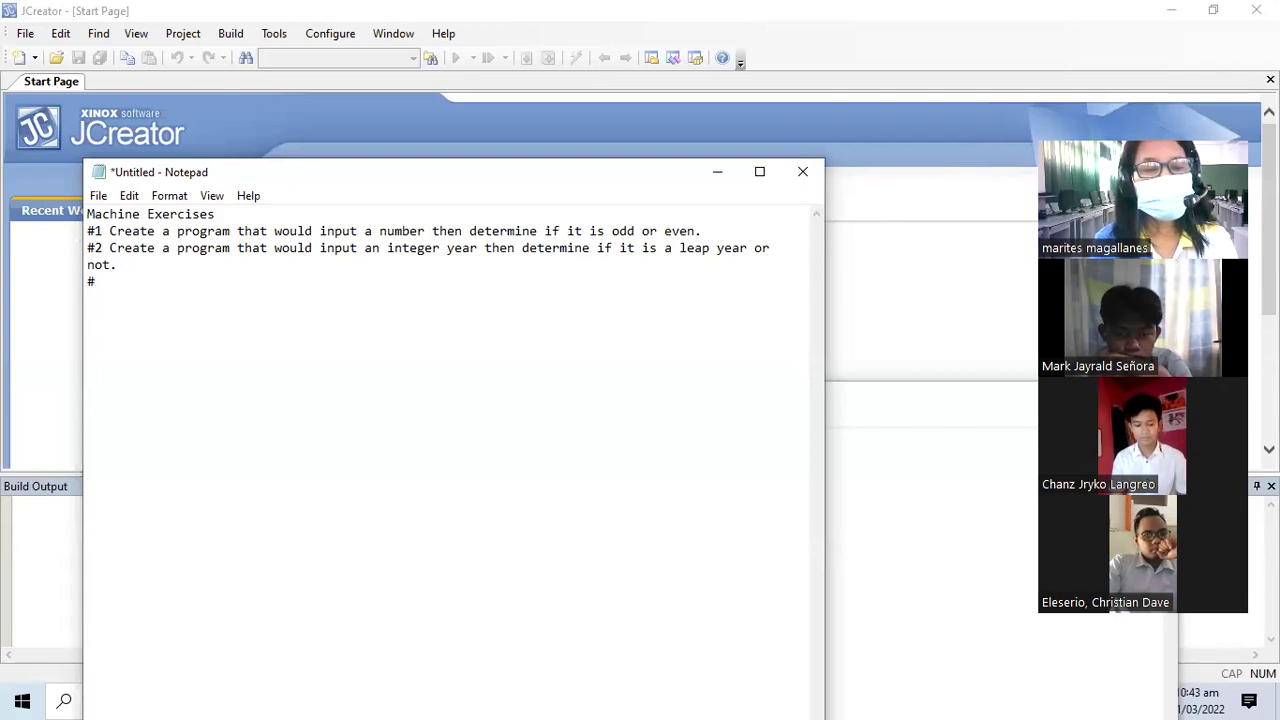
Step: Type #3: 'Create a program that would input a year level then display the corresponding meaning'
{"action": "type", "text": "Create "}
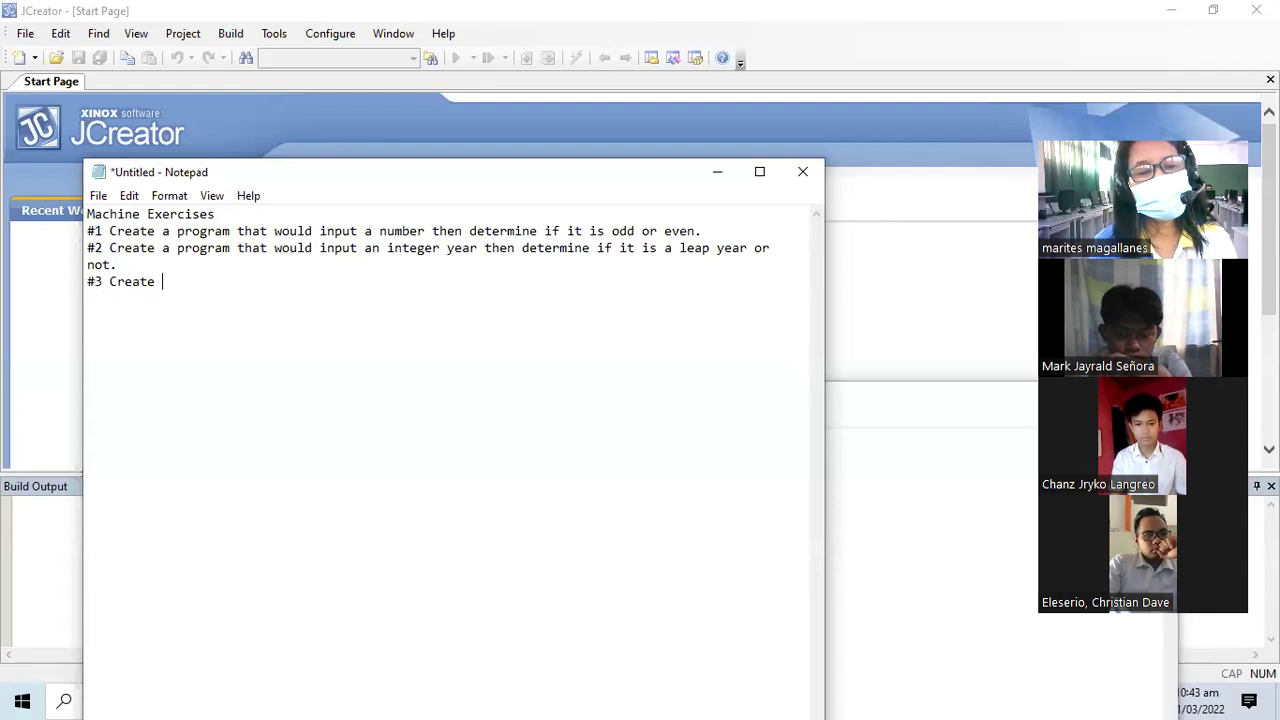
{"action": "type", "text": "a pro"}
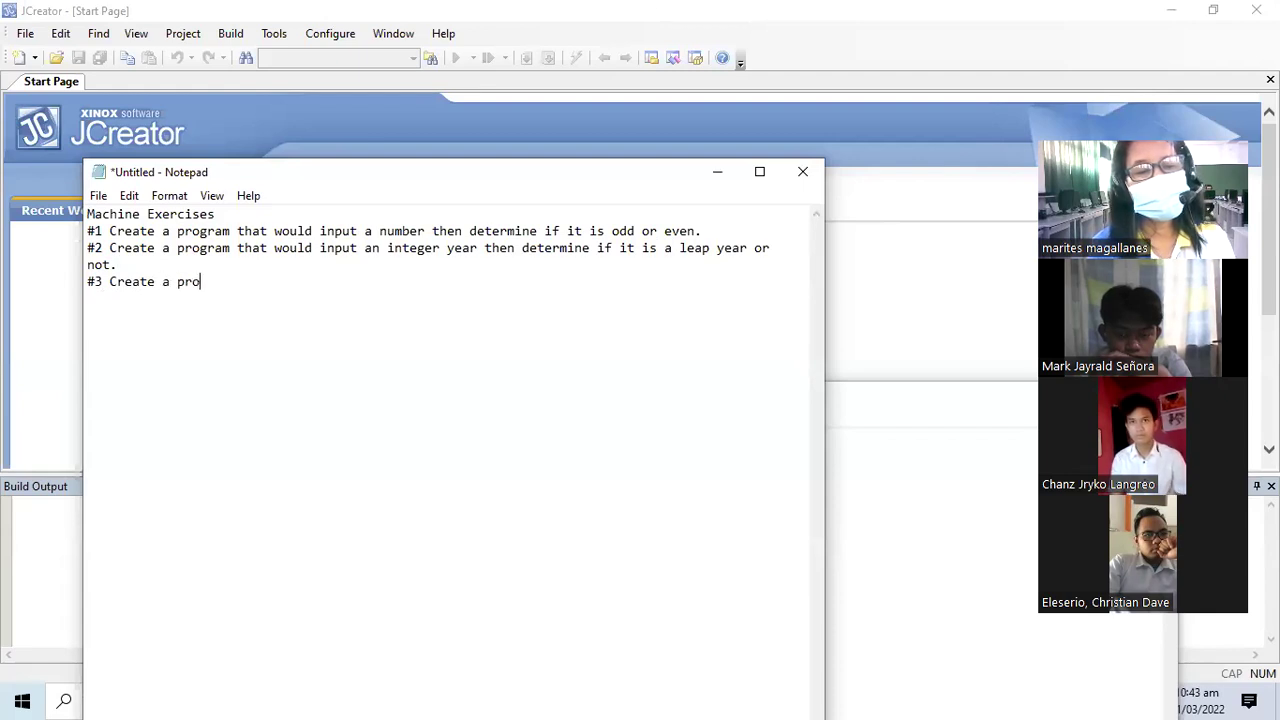
{"action": "type", "text": "gram that would"}
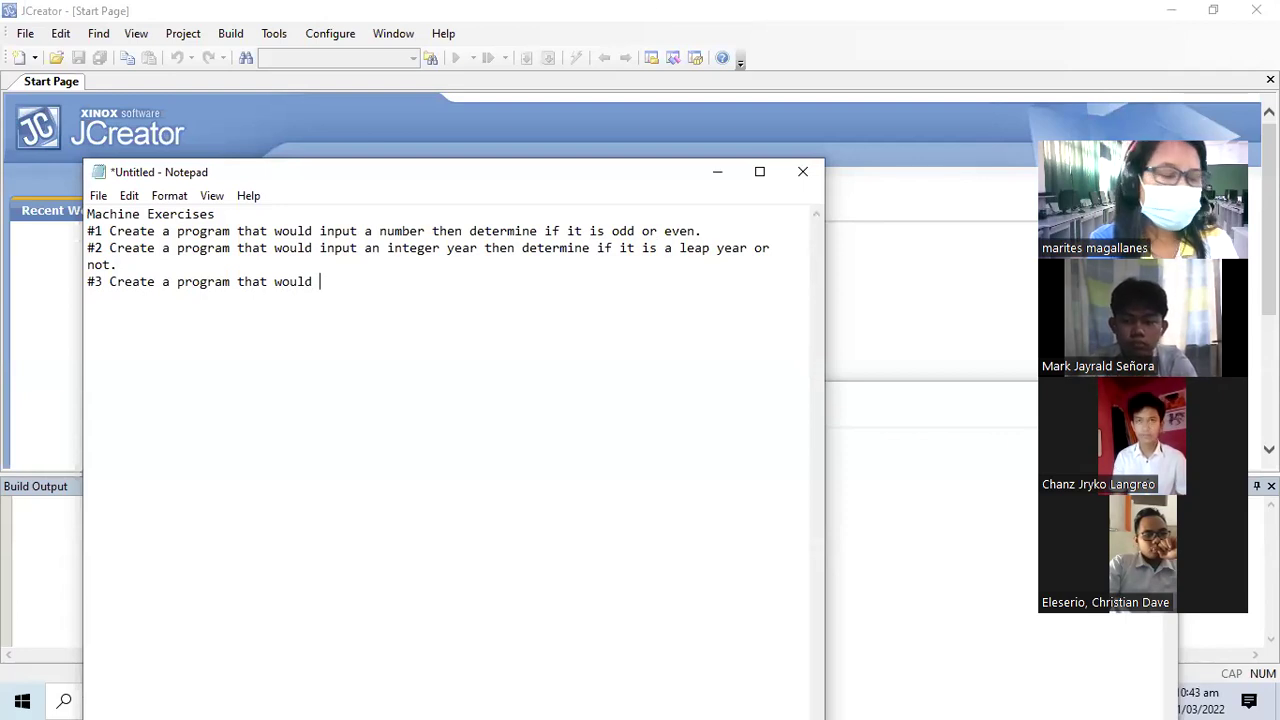
{"action": "type", "text": "no"}
{"action": "type", "text": "yu"}
{"action": "key", "text": "BackSpace"}
{"action": "key", "text": "BackSpace"}
{"action": "type", "text": "yt"}
{"action": "key", "text": "BackSpace"}
{"action": "key", "text": "BackSpace"}
{"action": "type", "text": "ut a year level"}
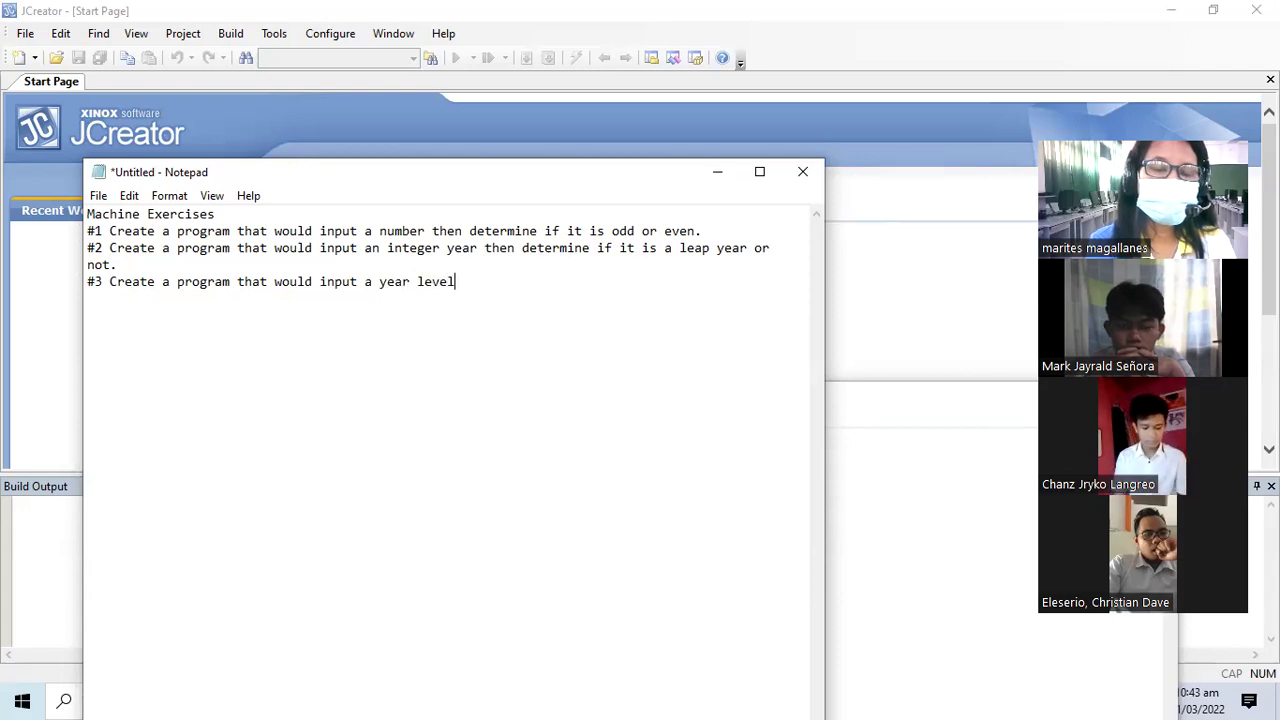
{"action": "type", "text": " then"}
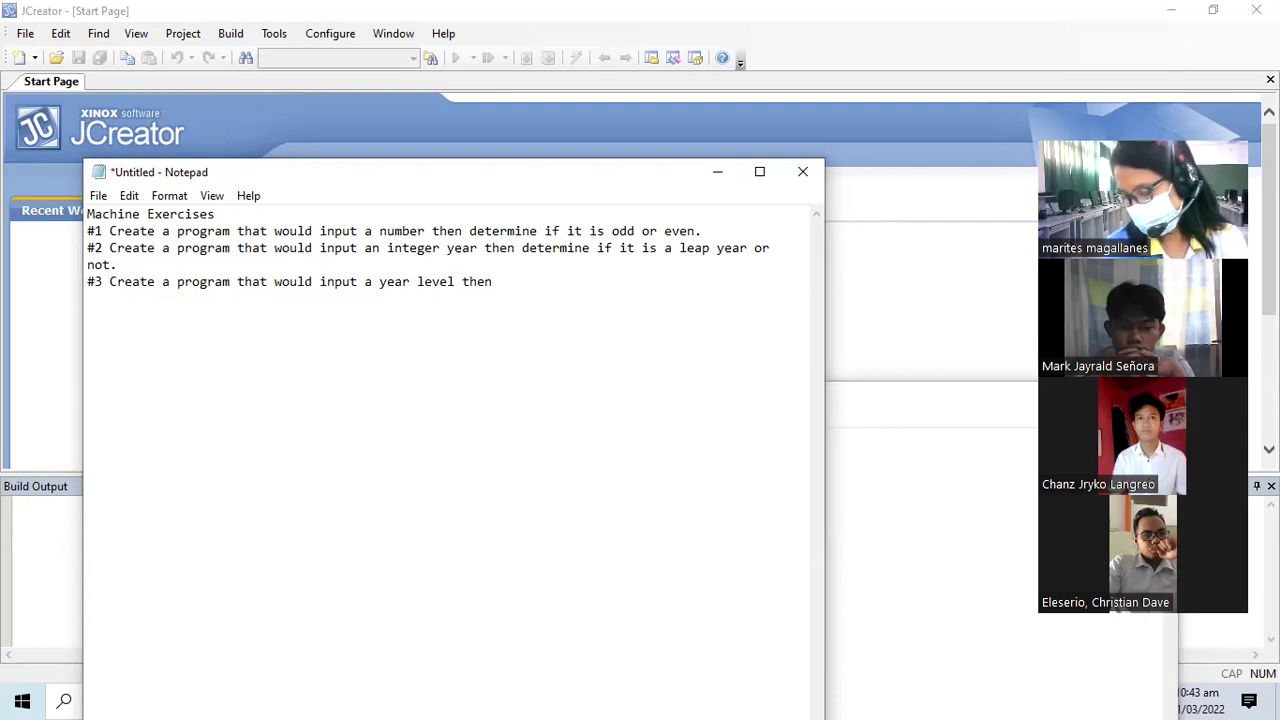
{"action": "type", "text": " dis"}
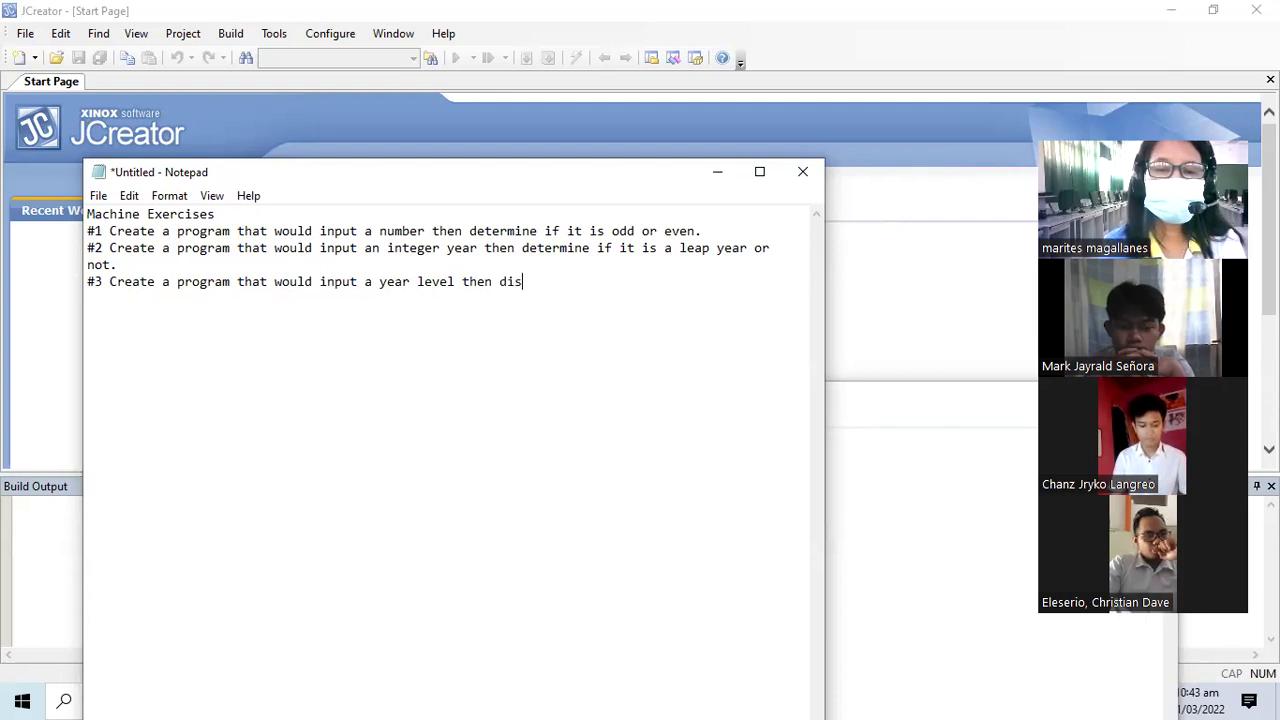
{"action": "type", "text": "play the "}
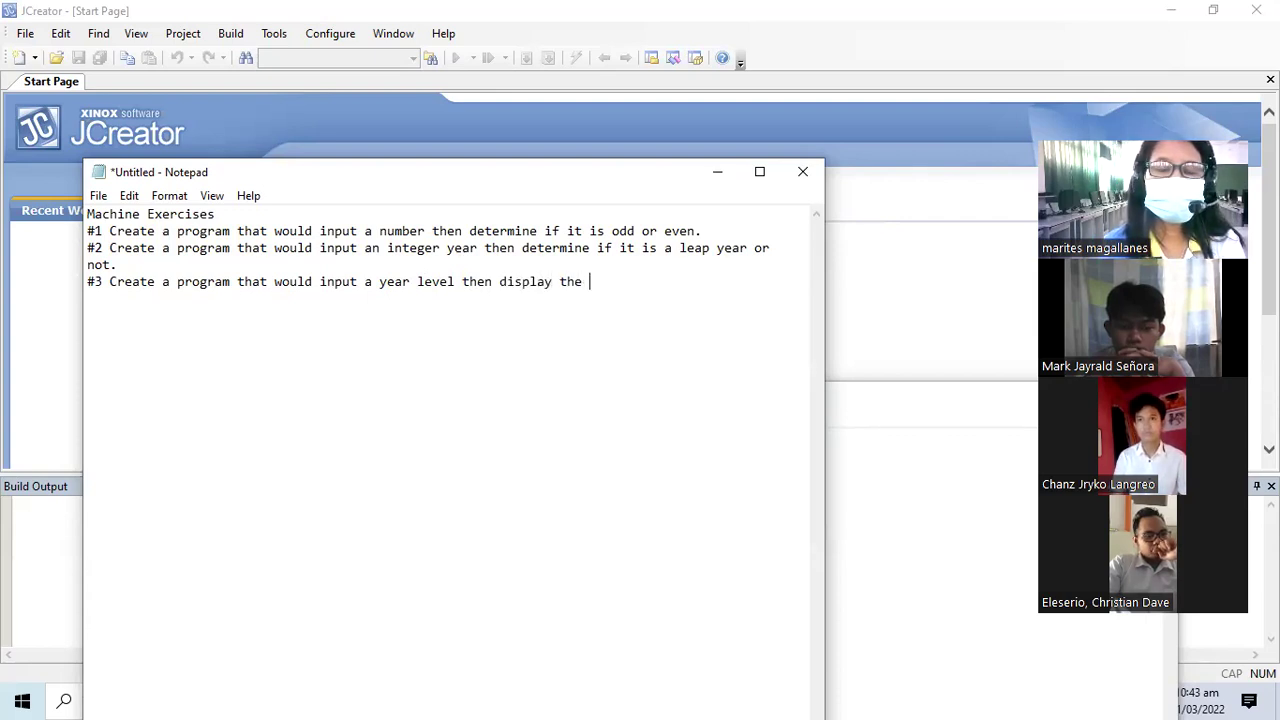
{"action": "type", "text": "corre"}
{"action": "key", "text": "BackSpace"}
{"action": "type", "text": "responding meaning:"}
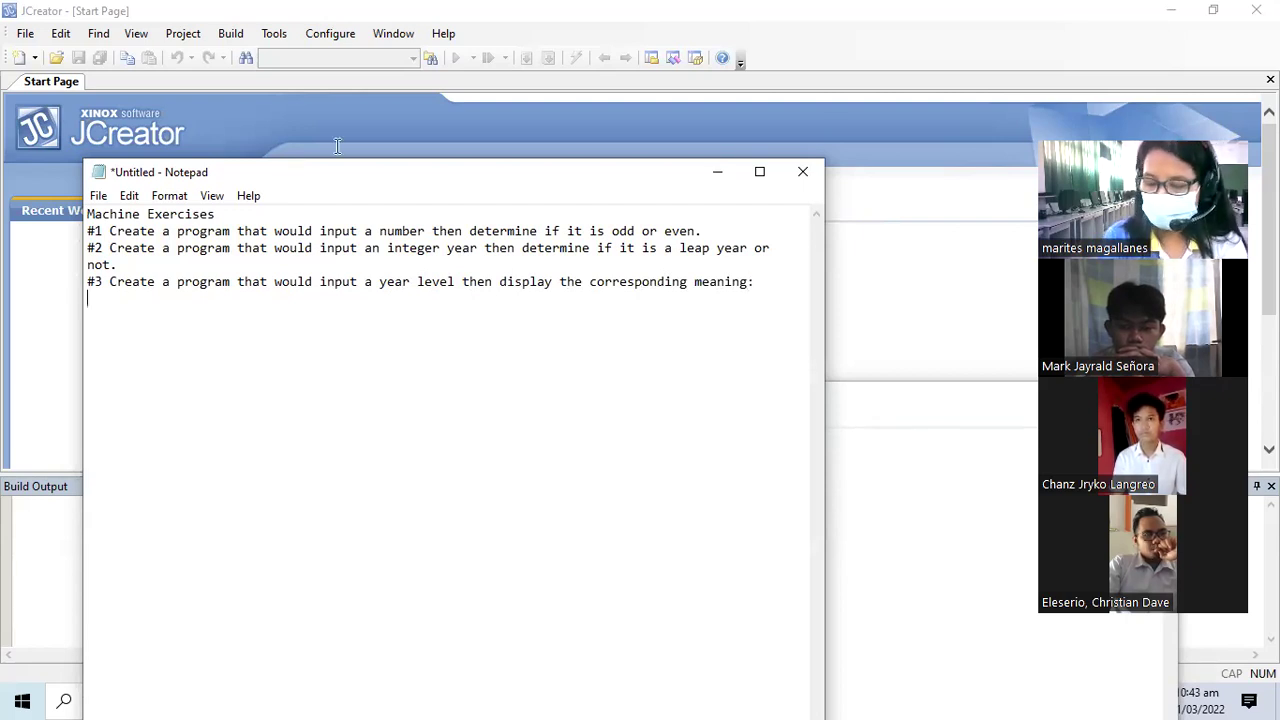
Step: Type the table header 'Year' and 'Meaning' separated by a tab
{"action": "type", "text": "Year"}
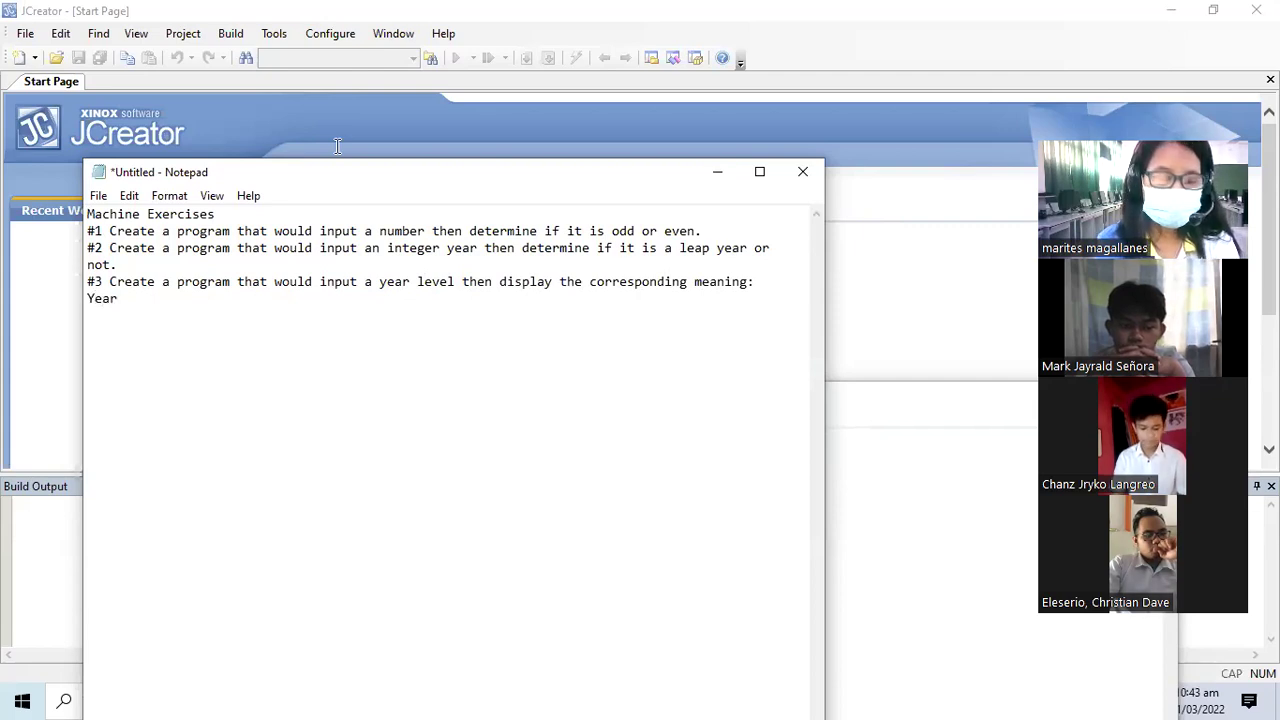
{"action": "key", "text": "Tab"}
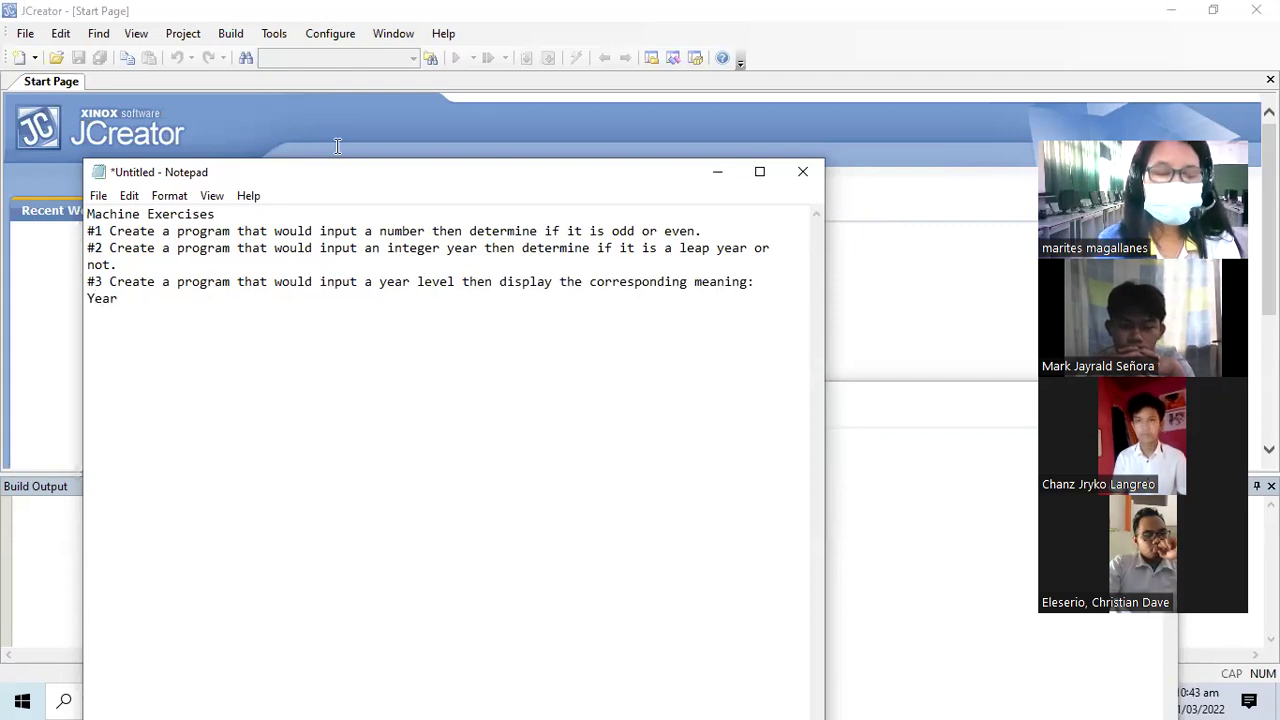
{"action": "type", "text": "Meaning"}
{"action": "key", "text": "Return"}
Step: Add table rows 1 Freshmen, 2 Sophomore, 3 Junior and 4,5 Senior
{"action": "type", "text": "1"}
{"action": "key", "text": "Tab"}
{"action": "type", "text": "Freshmen"}
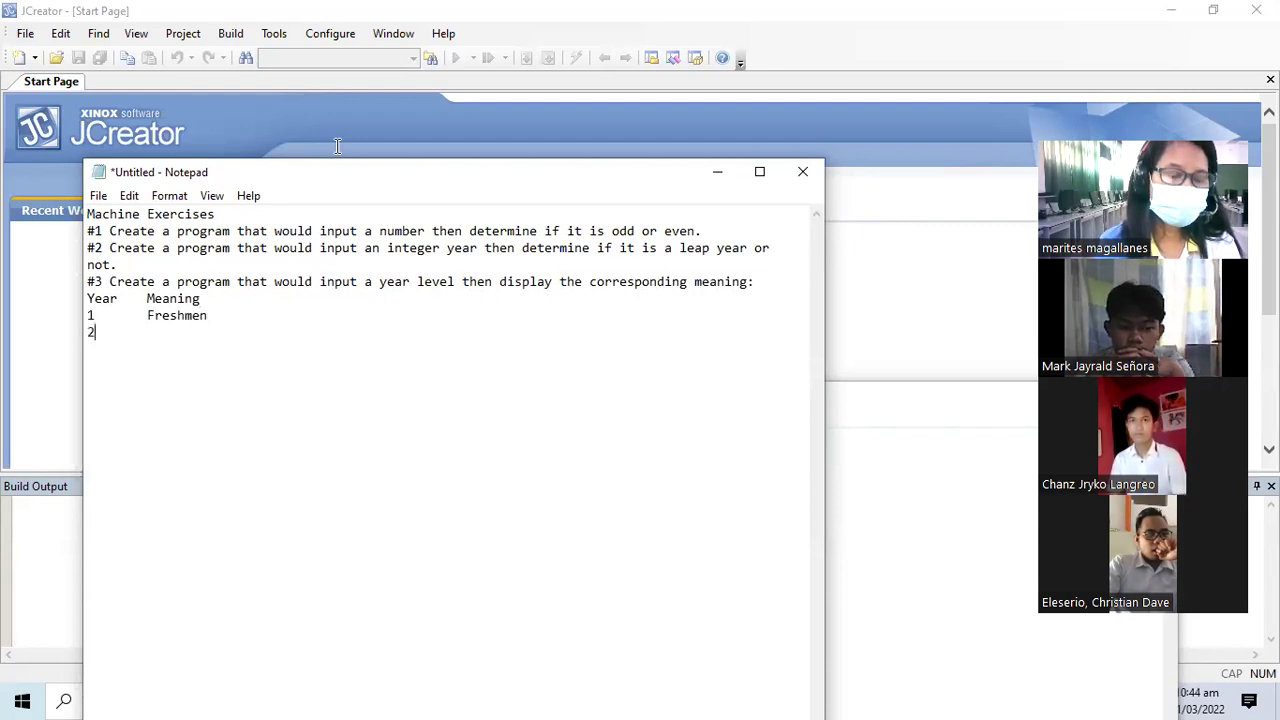
{"action": "key", "text": "Tab"}
{"action": "type", "text": "Sop"}
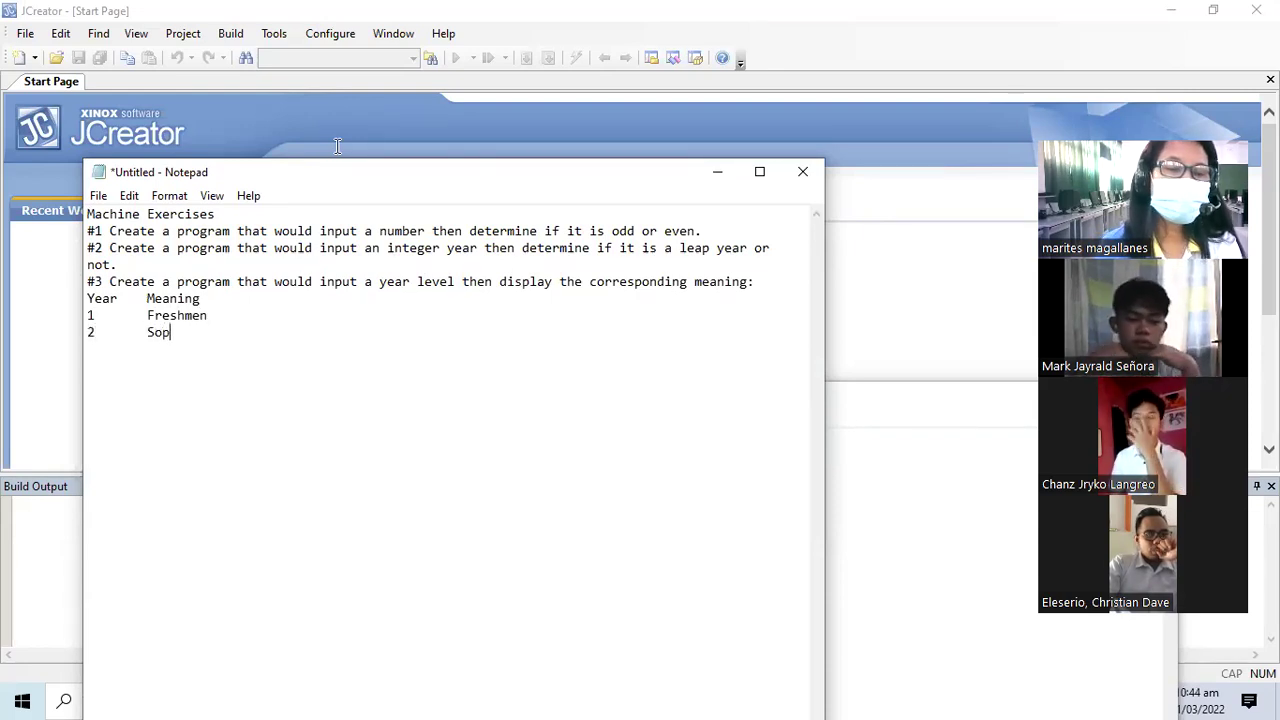
{"action": "type", "text": "homor"}
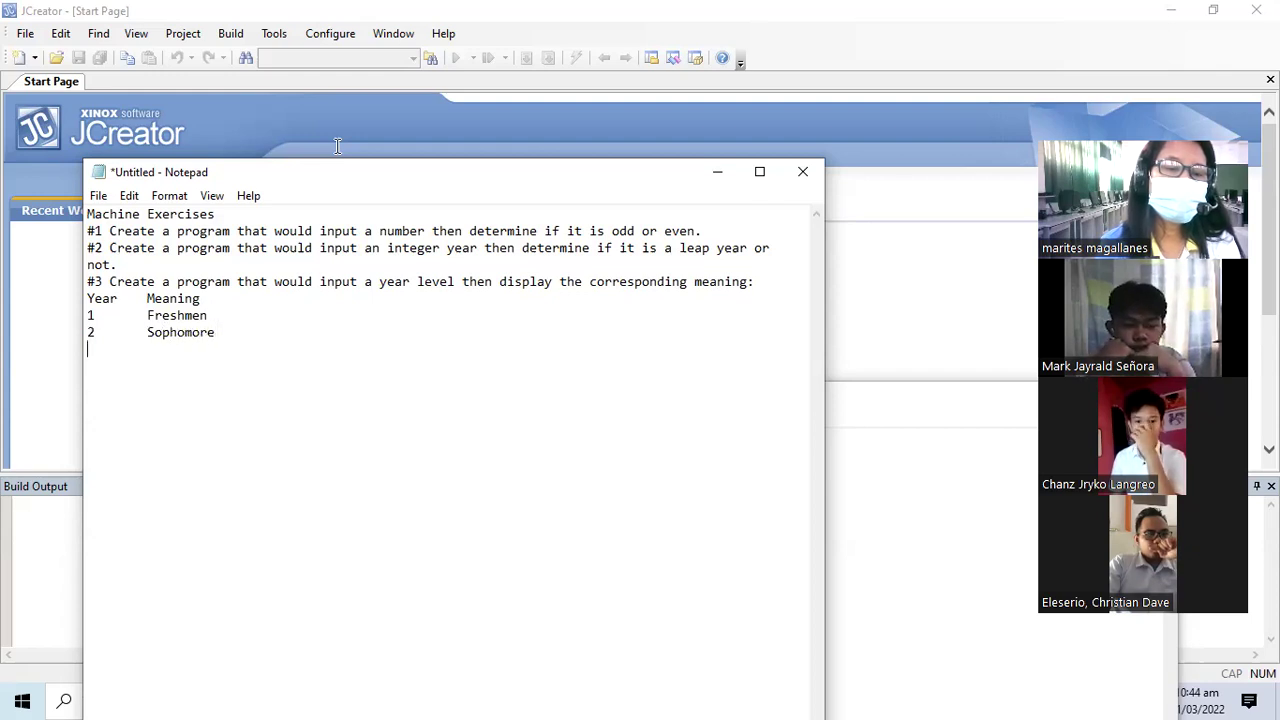
{"action": "type", "text": "e"}
{"action": "key", "text": "Return"}
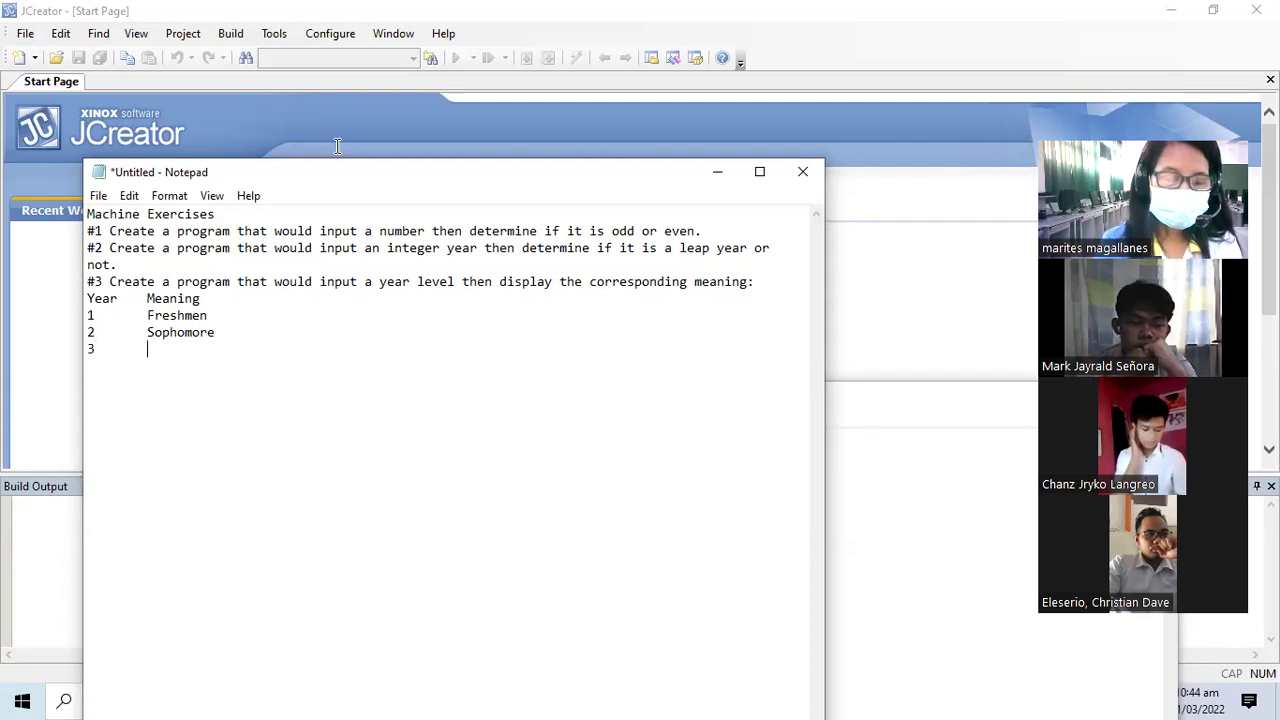
{"action": "type", "text": "3\tJ"}
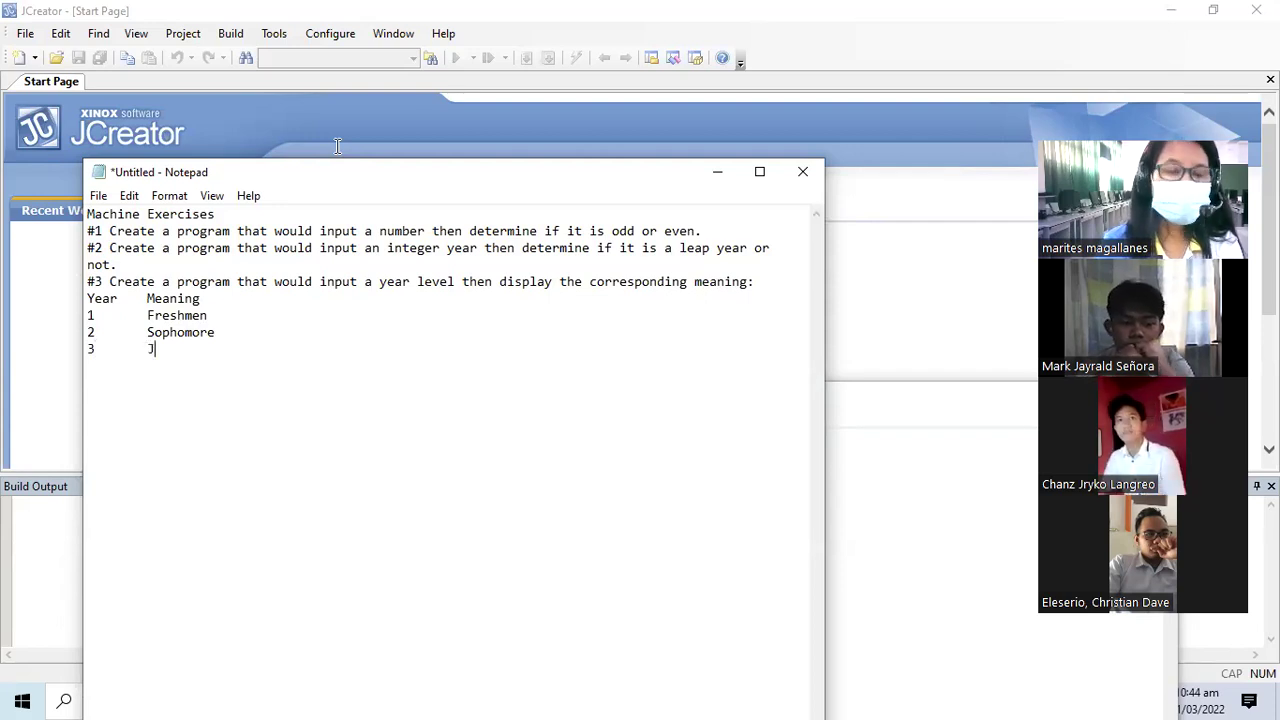
{"action": "type", "text": "unior"}
{"action": "key", "text": "Return"}
{"action": "type", "text": "4,5"}
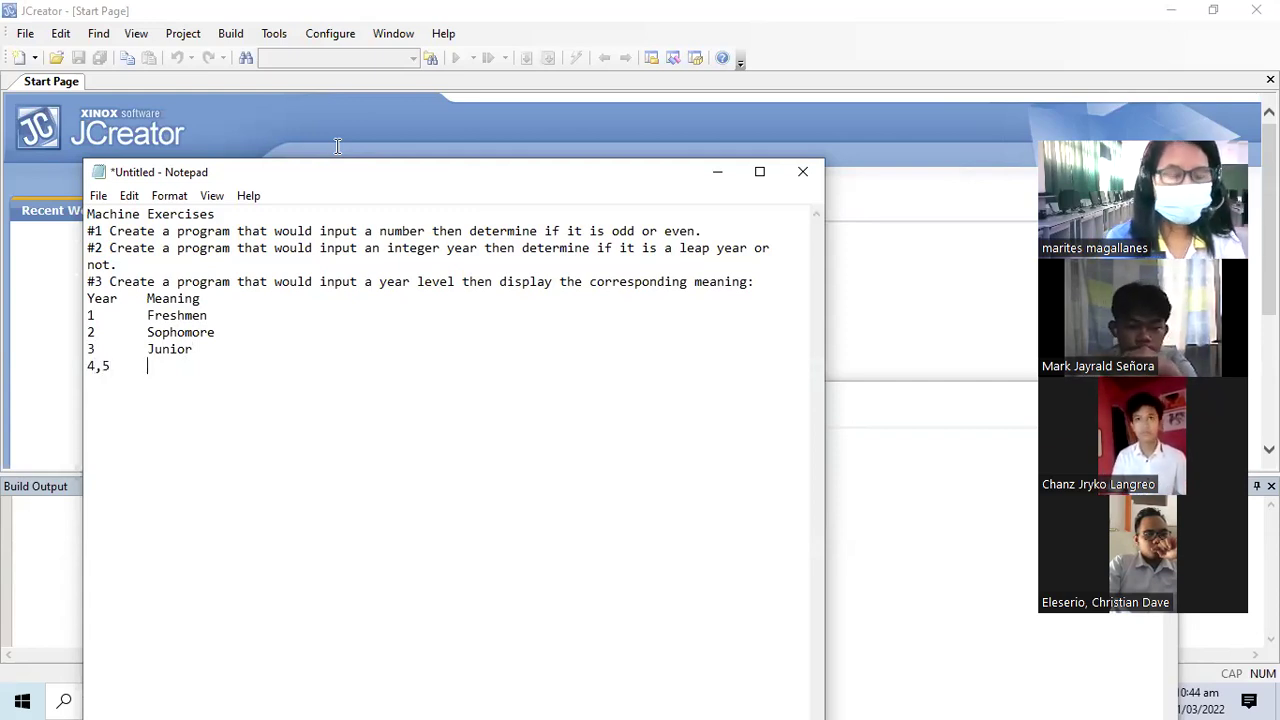
{"action": "type", "text": "\tSenior"}
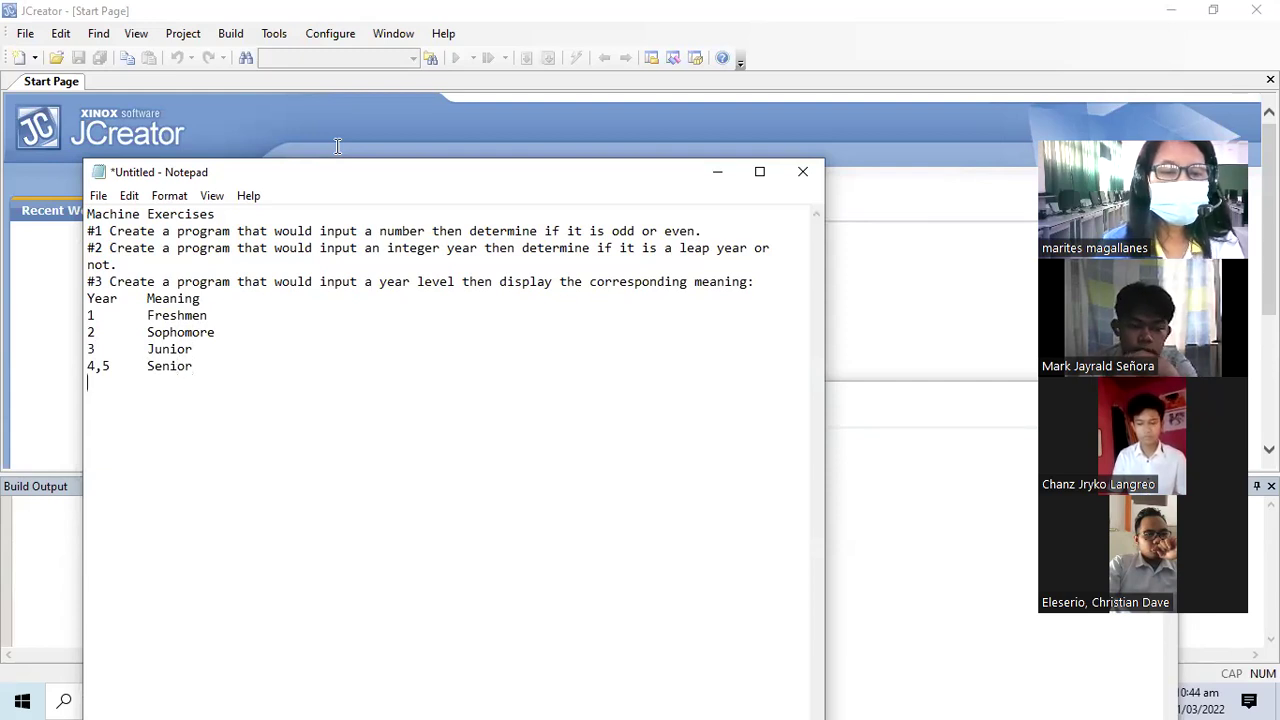
Step: Add the line 'Display corresponding Meaning for invalid values' below the table
{"action": "key", "text": "Return"}
{"action": "type", "text": "Display"}
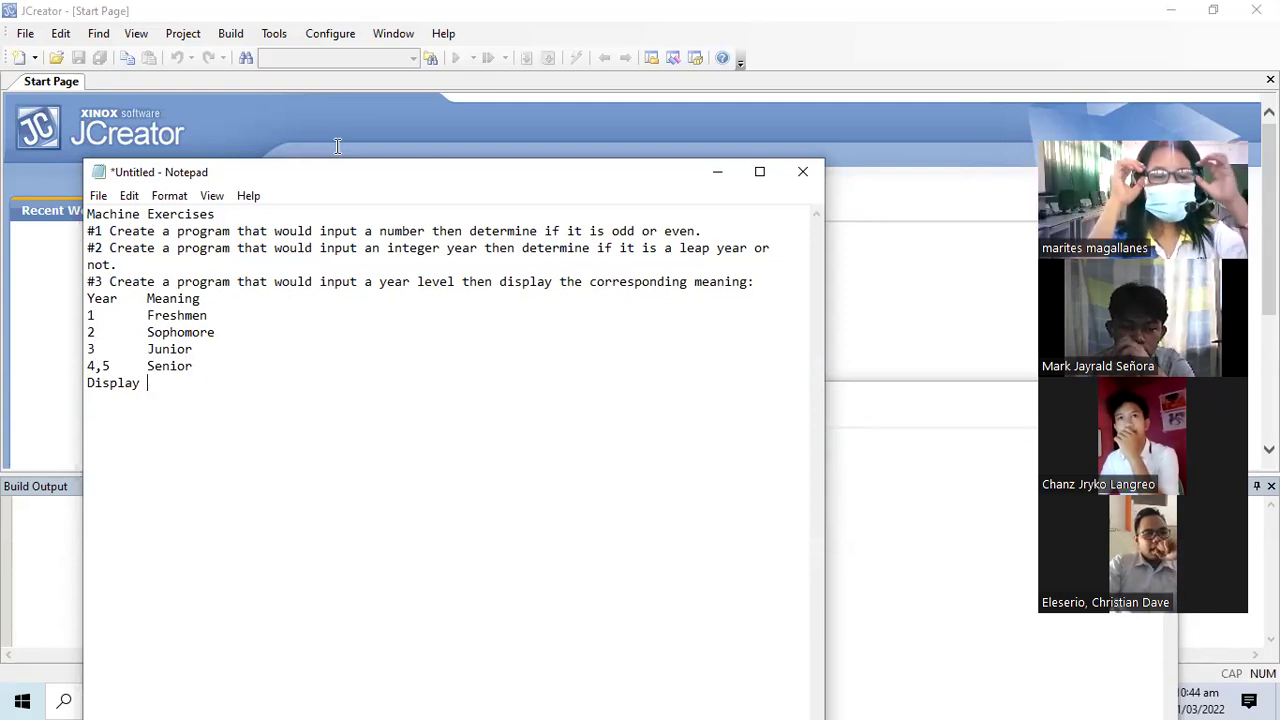
{"action": "type", "text": "corresponding "}
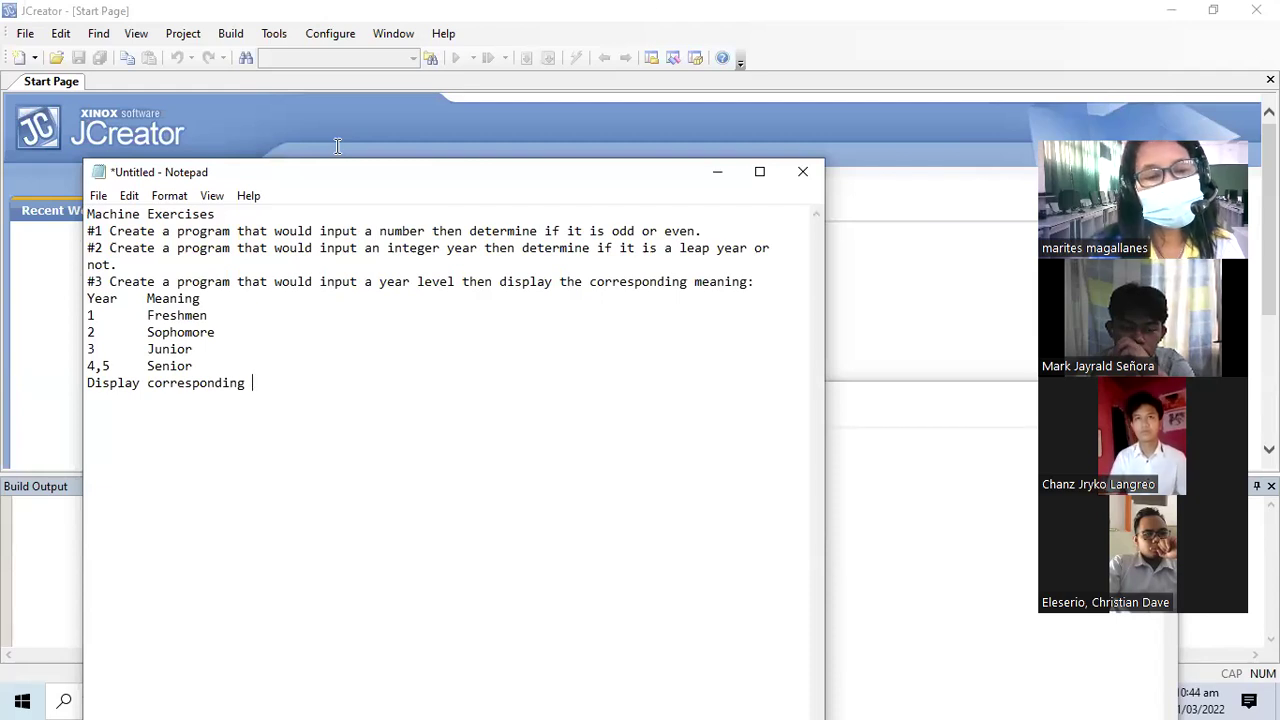
{"action": "type", "text": "Meaning for"}
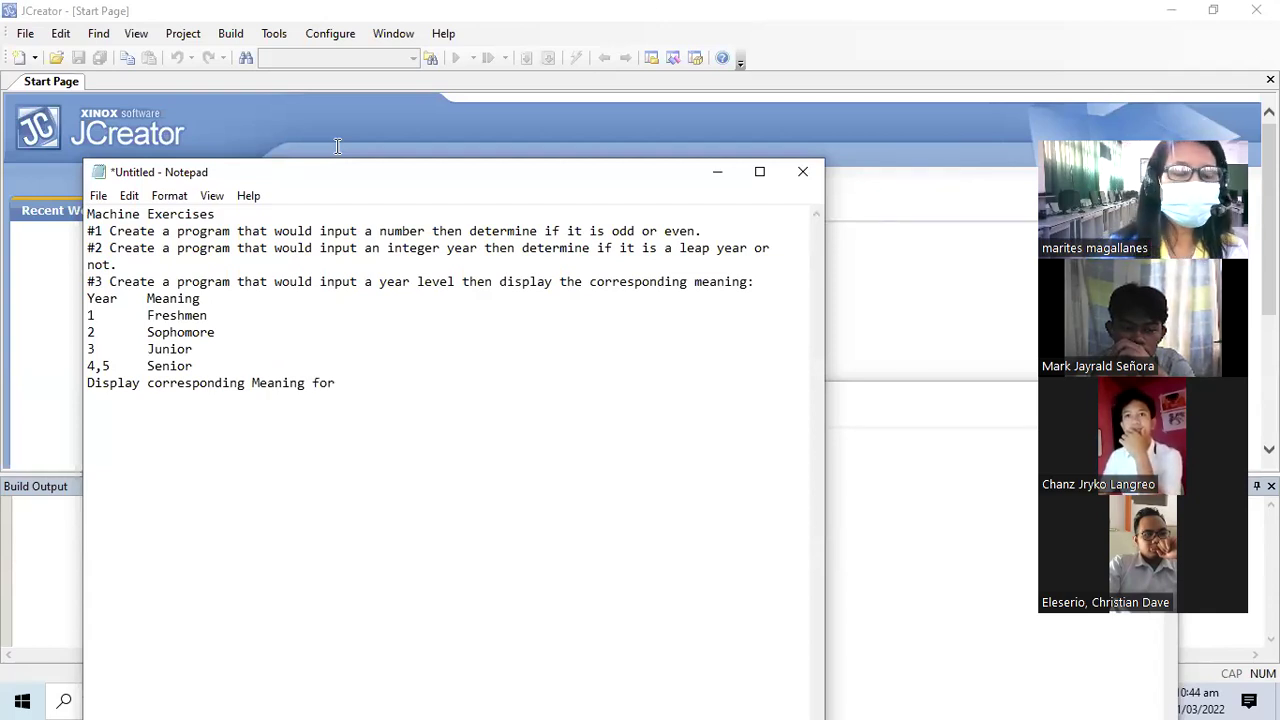
{"action": "type", "text": " invalid val"}
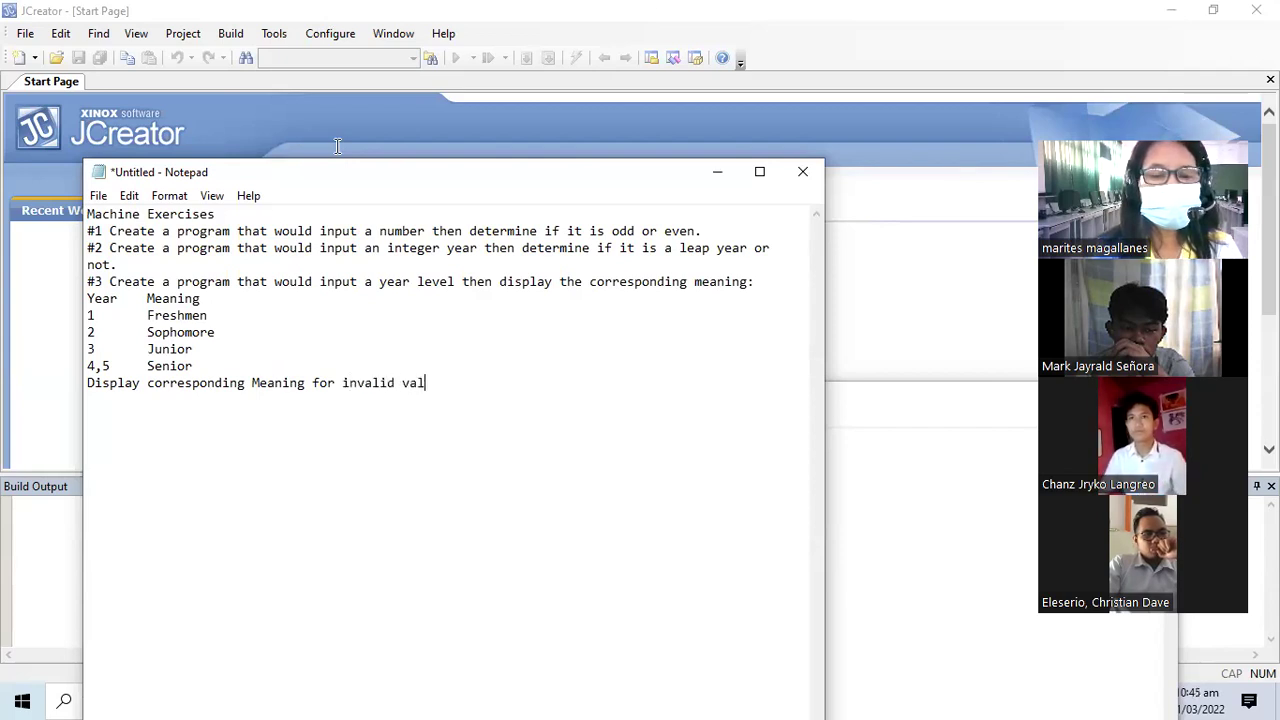
{"action": "type", "text": "ues."}
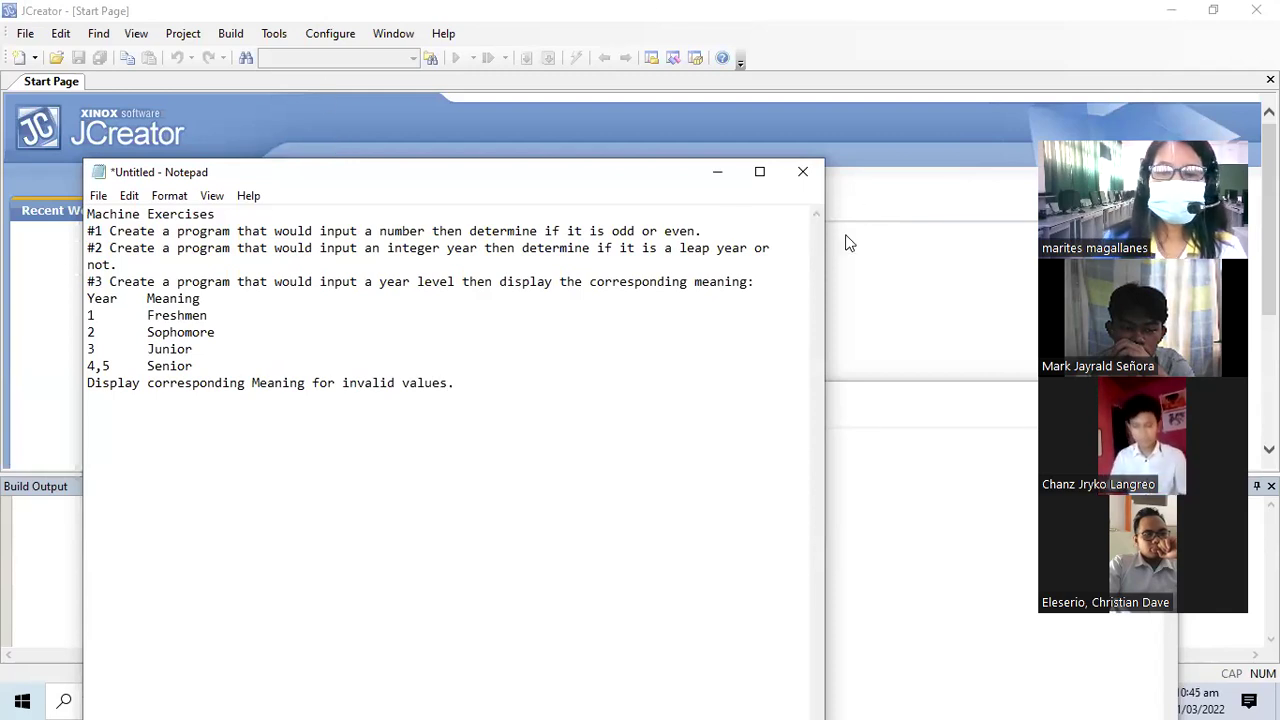
Step: Resize the Notepad window and append '(if, switch implementation)' to exercise #1
{"action": "left_click_drag", "start_coordinate": [826, 259], "coordinate": [636, 270]}
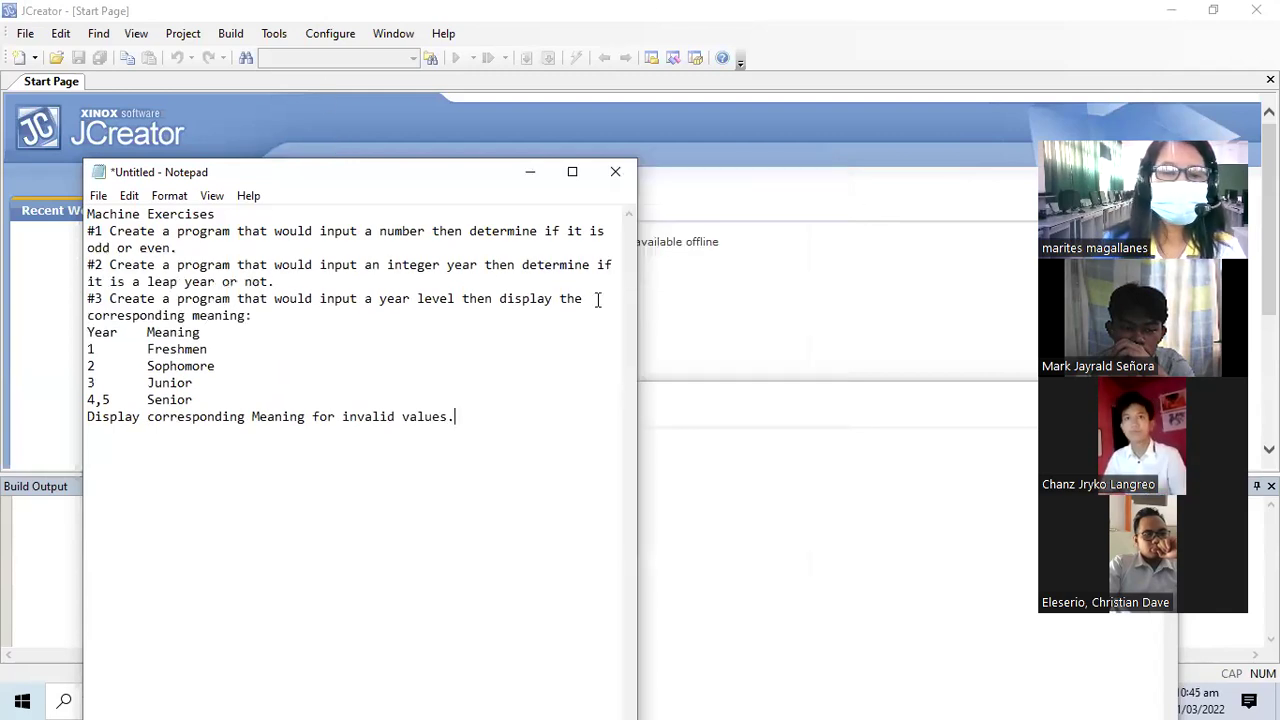
{"action": "left_click_drag", "start_coordinate": [454, 177], "coordinate": [763, 144]}
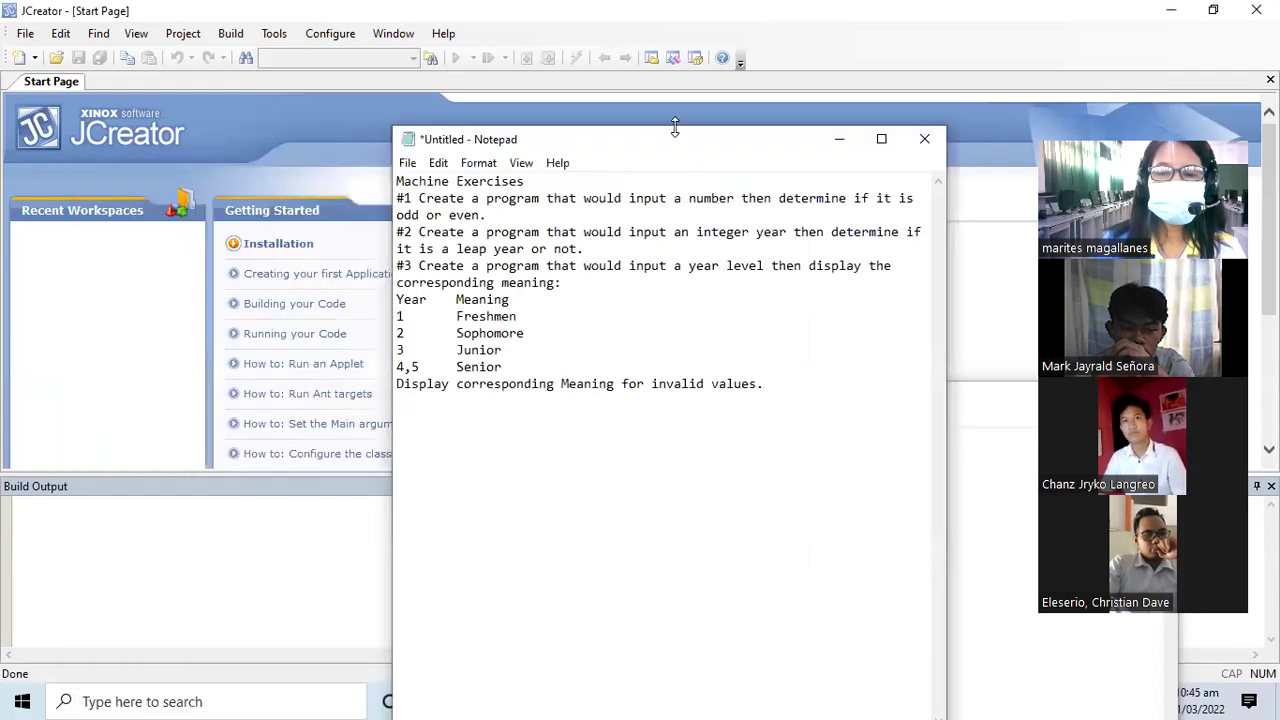
{"action": "mouse_move", "coordinate": [675, 139]}
{"action": "left_mouse_down"}
{"action": "mouse_move", "coordinate": [688, 350]}
{"action": "mouse_move", "coordinate": [688, 154]}
{"action": "left_mouse_up"}
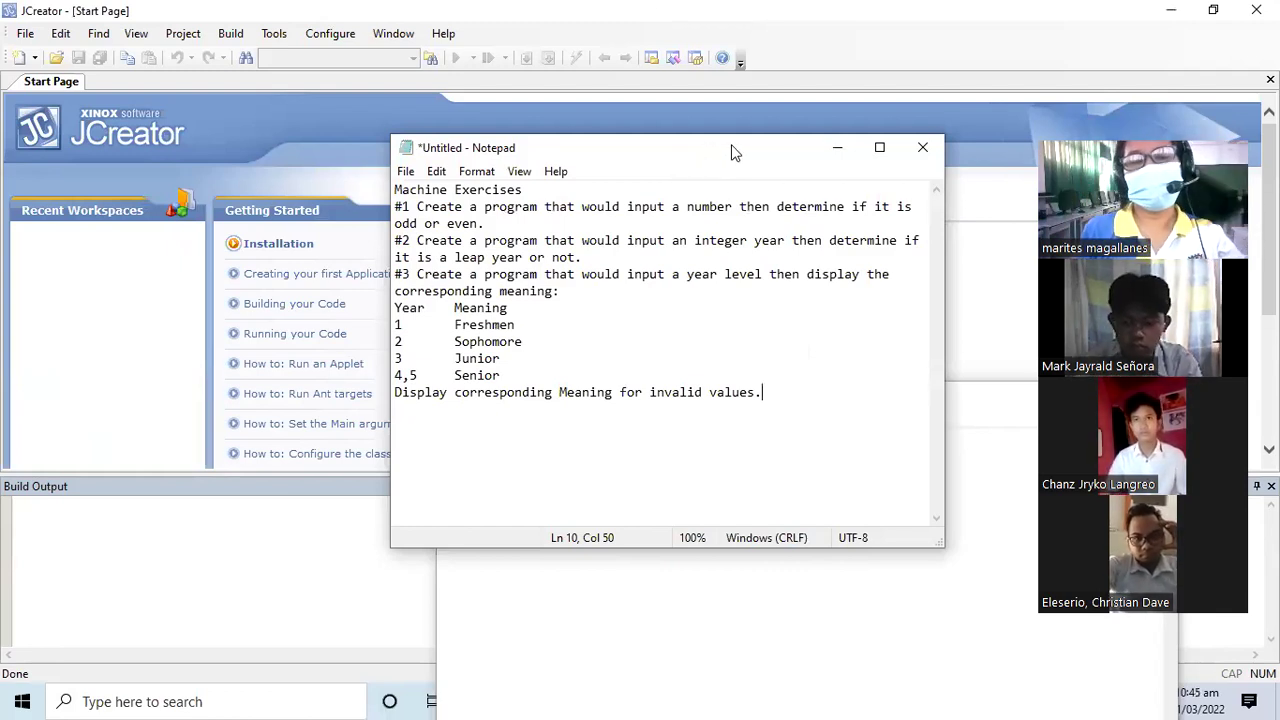
{"action": "left_click", "coordinate": [530, 224]}
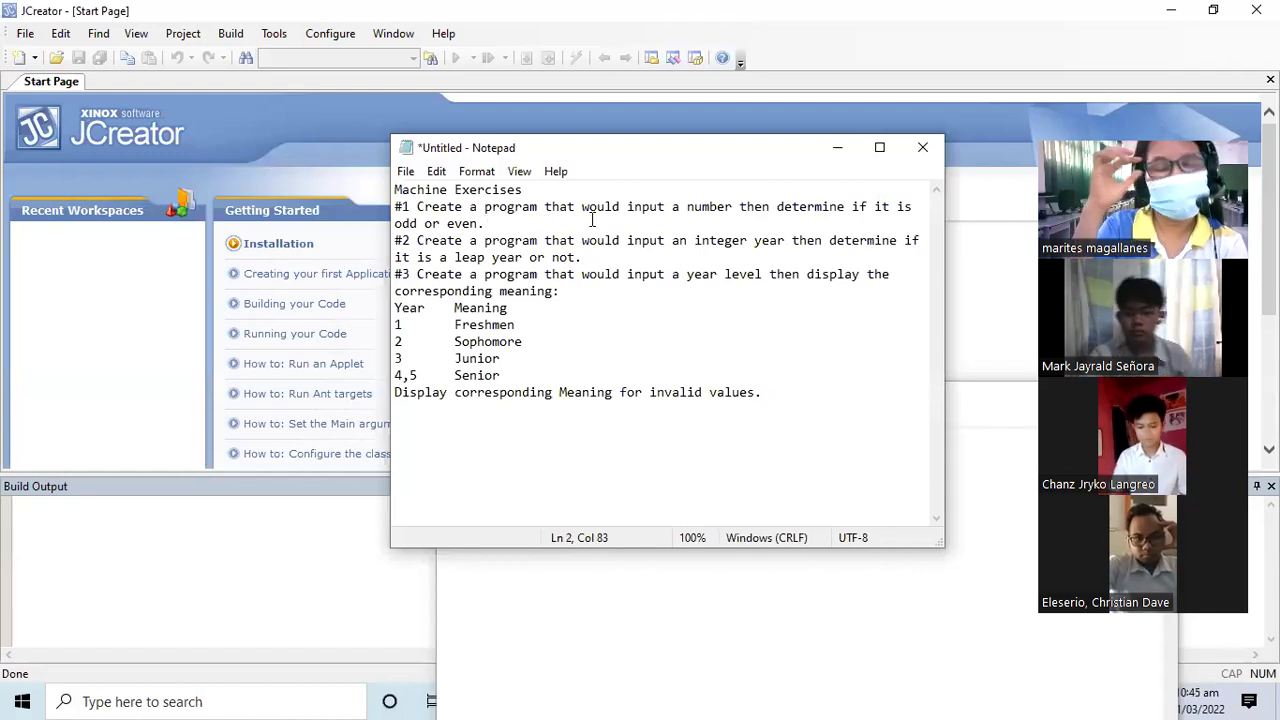
{"action": "type", "text": "("}
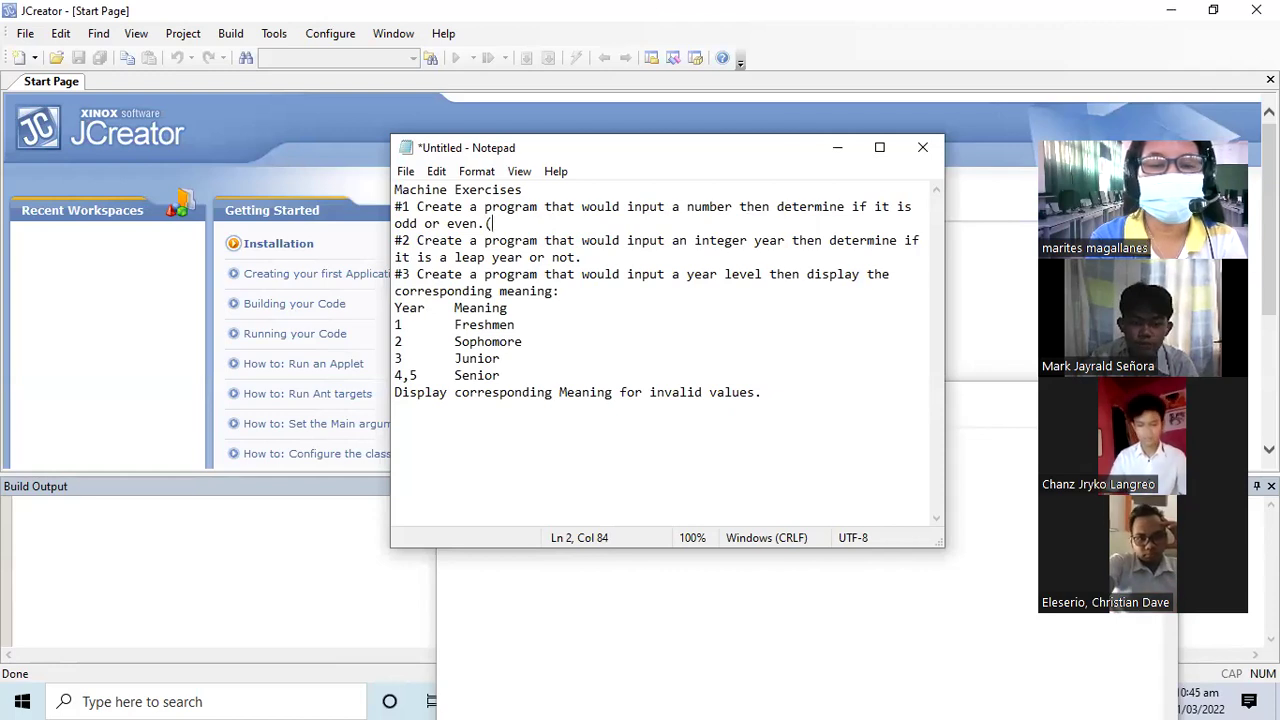
{"action": "type", "text": "if, s"}
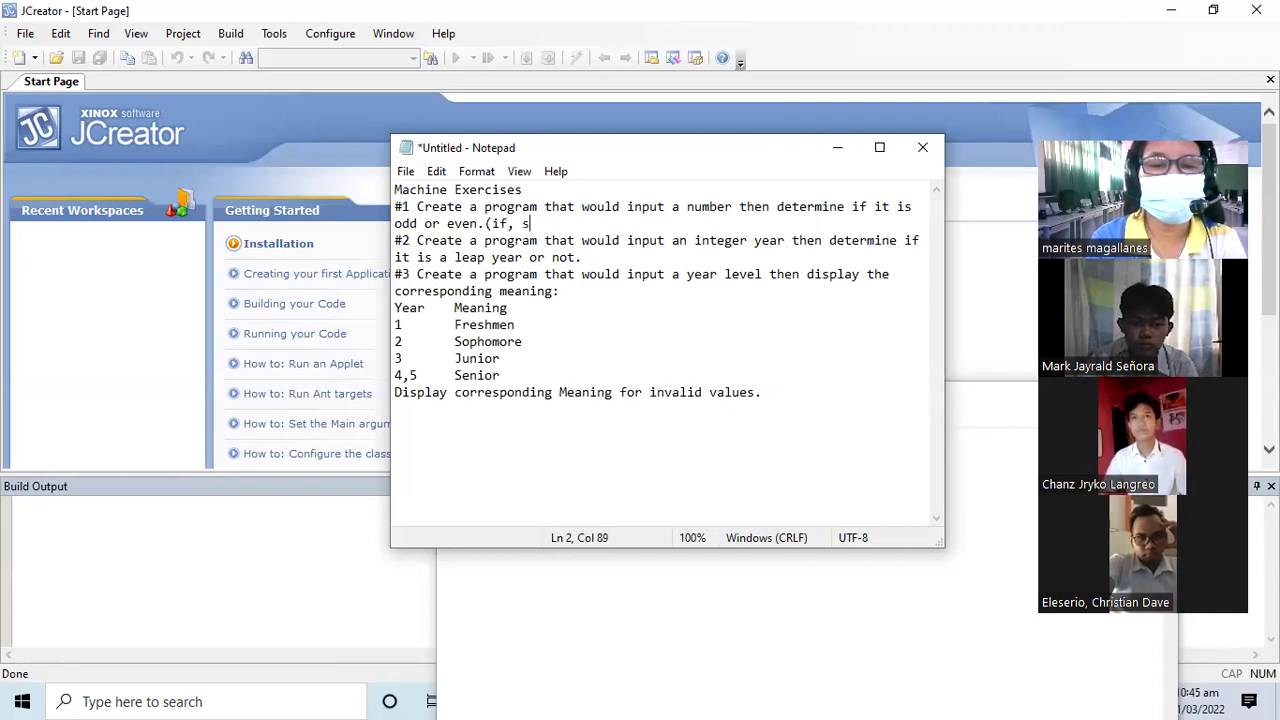
{"action": "type", "text": "witch im"}
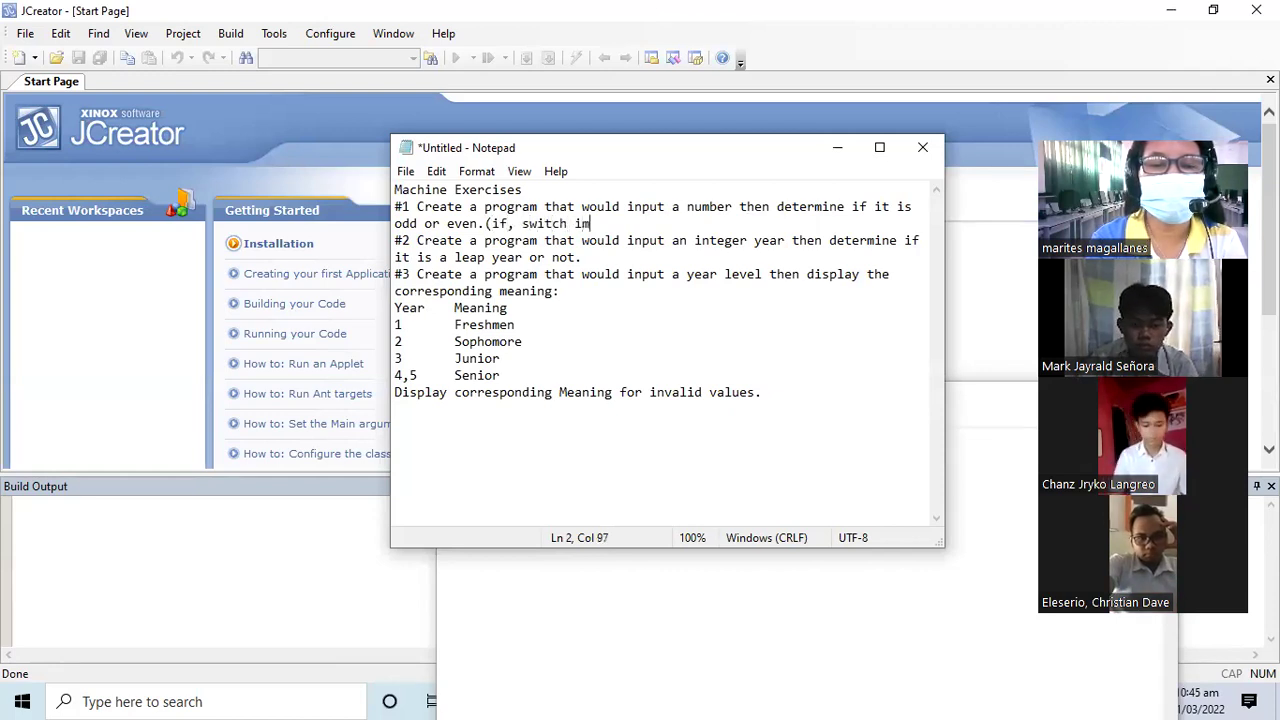
{"action": "type", "text": "plementation"}
{"action": "key", "text": "BackSpace"}
{"action": "key", "text": "BackSpace"}
{"action": "type", "text": "e"}
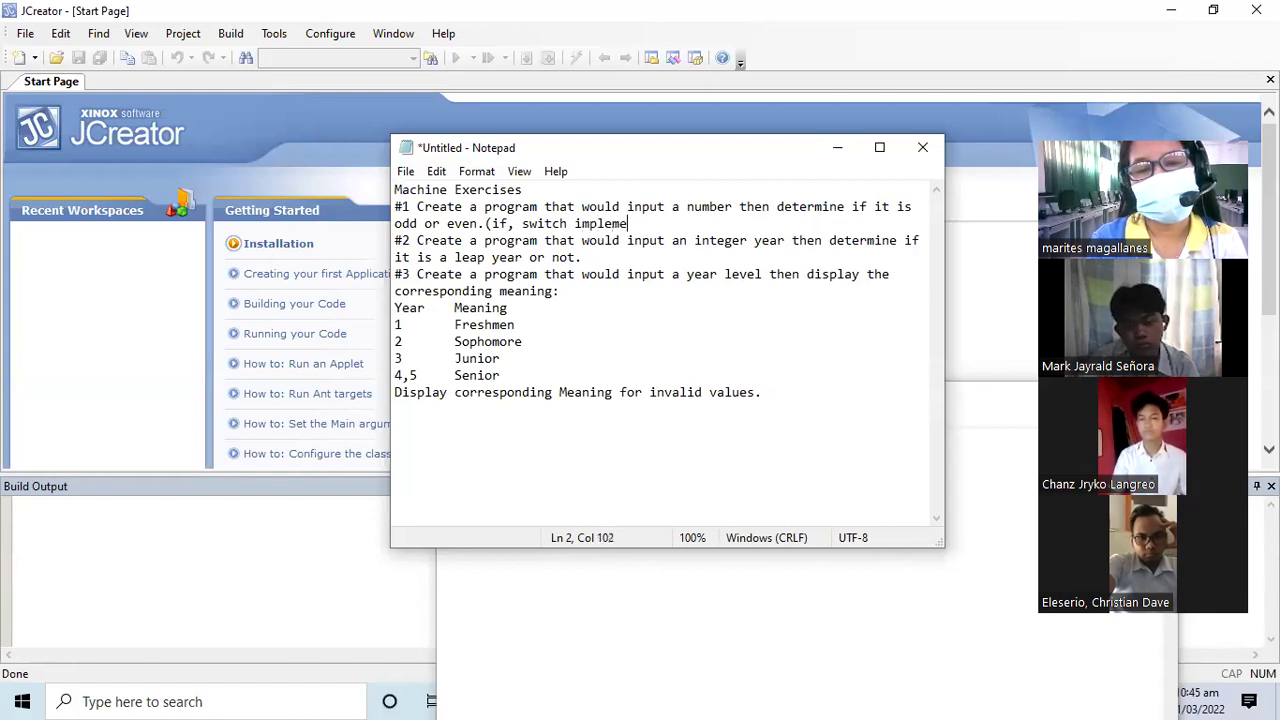
{"action": "type", "text": "ntation)"}
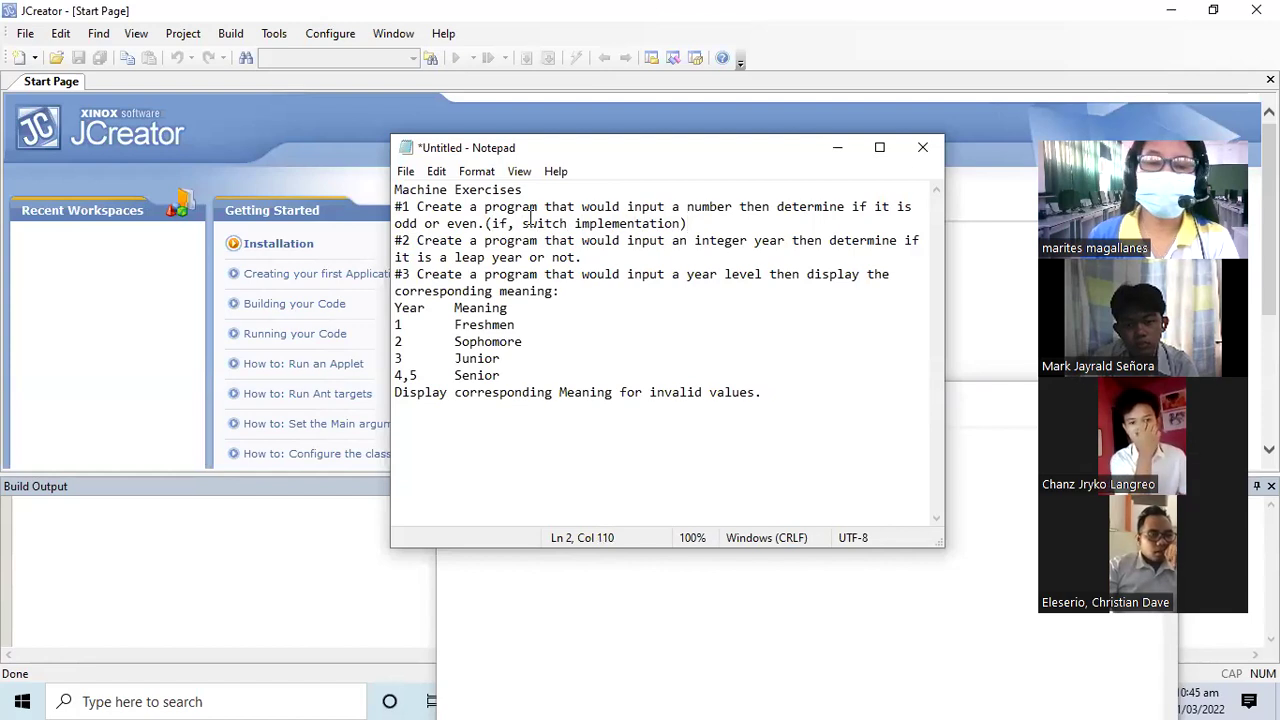
Step: Paste the same note after exercise #2 and the invalid-values line, then select all text
{"action": "left_click", "coordinate": [487, 224], "text": "shift"}
{"action": "key", "text": "ctrl+c"}
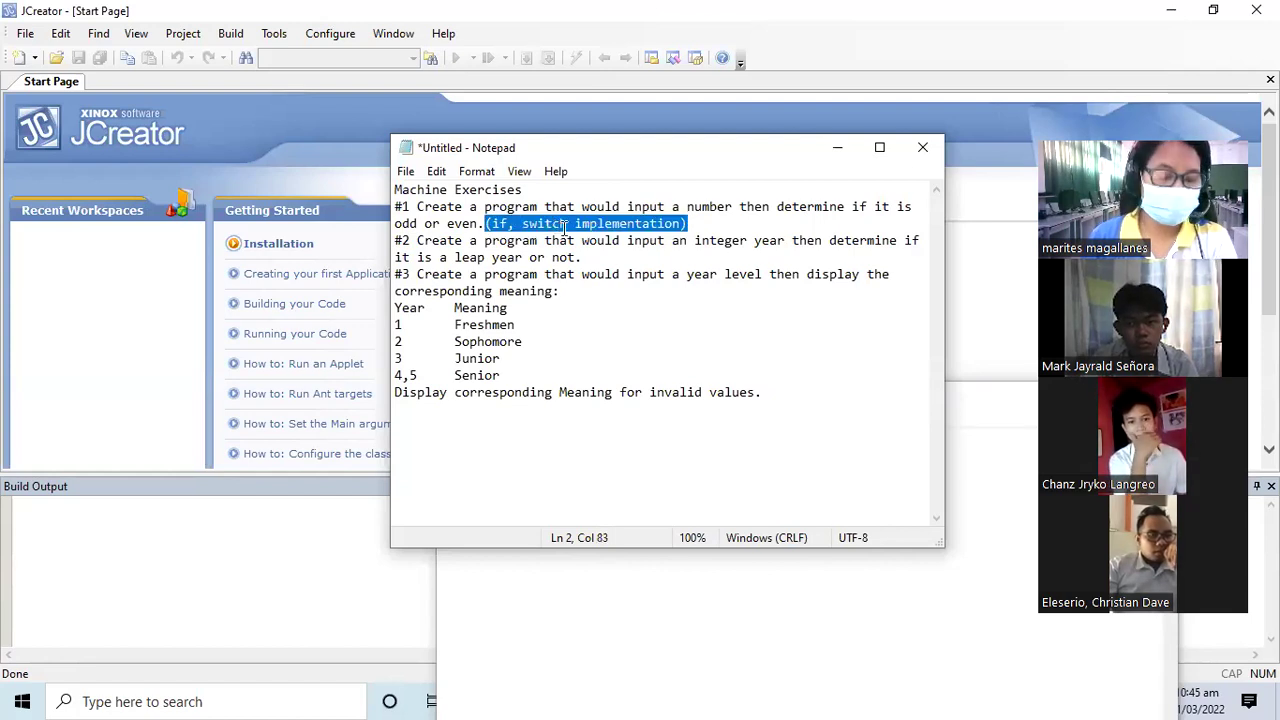
{"action": "left_click", "coordinate": [620, 260]}
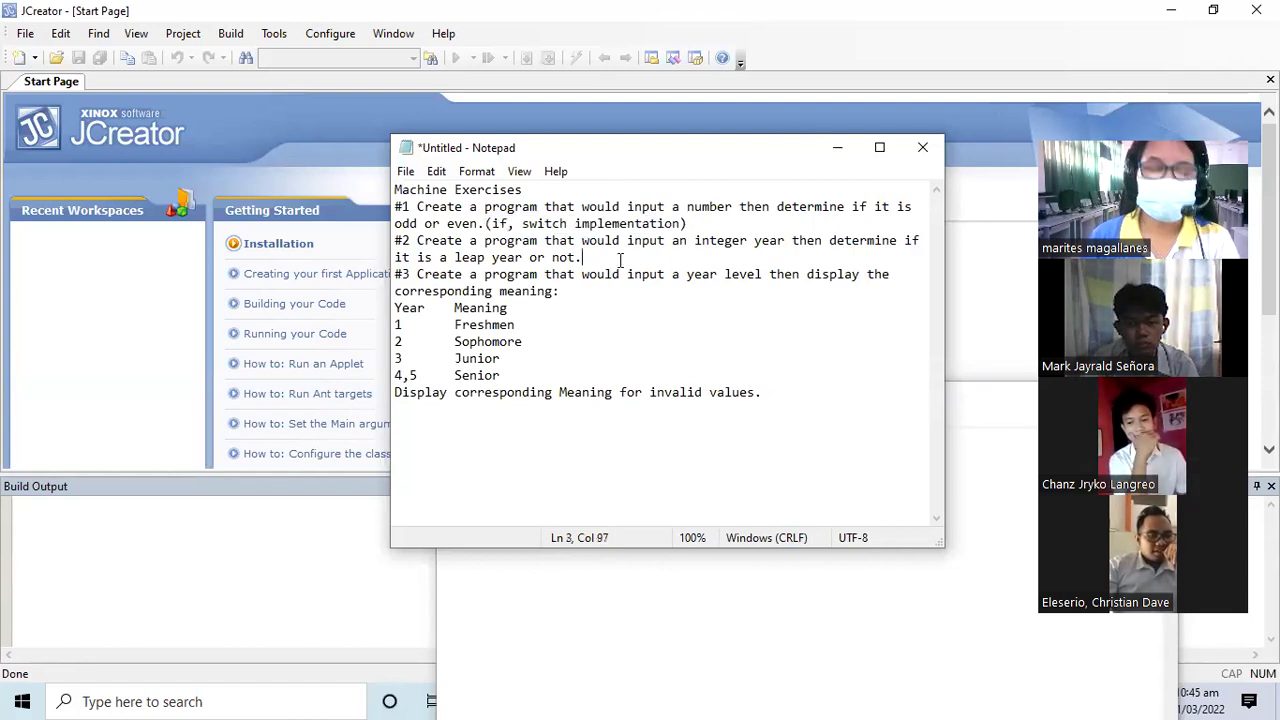
{"action": "key", "text": "ctrl+v"}
{"action": "left_click", "coordinate": [796, 395]}
{"action": "key", "text": "ctrl+v"}
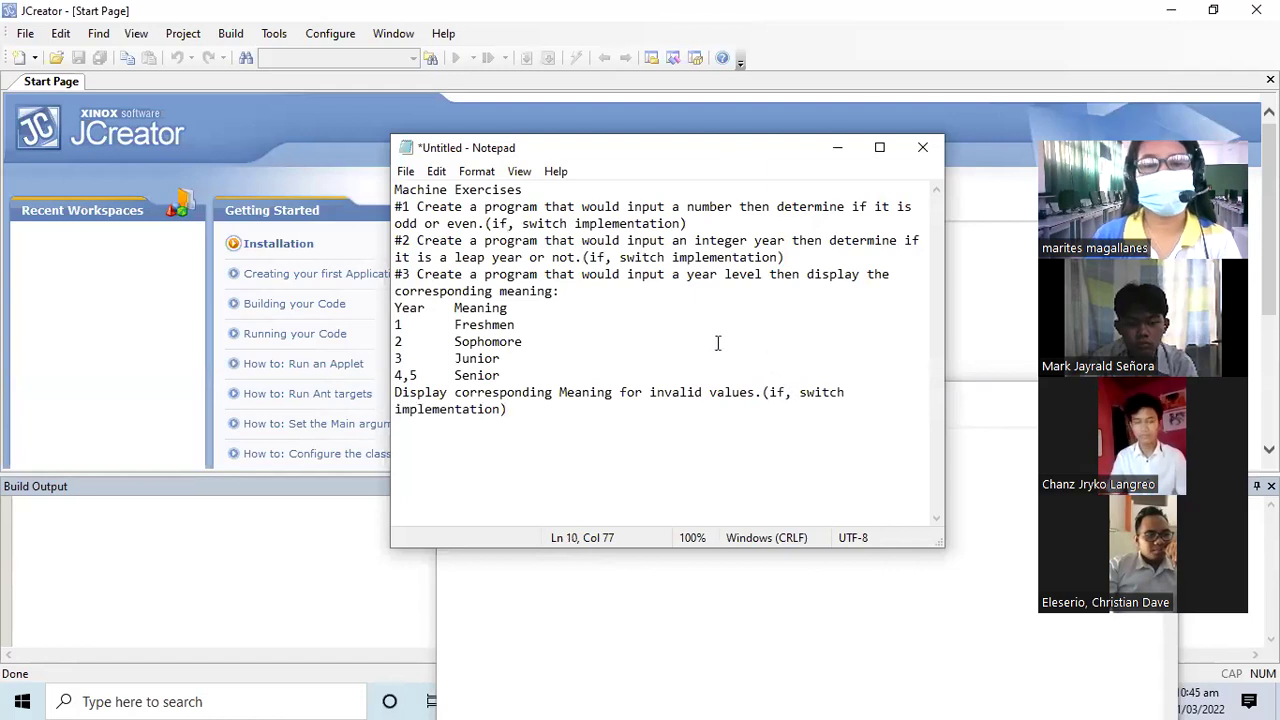
{"action": "left_click_drag", "start_coordinate": [517, 411], "coordinate": [398, 189]}
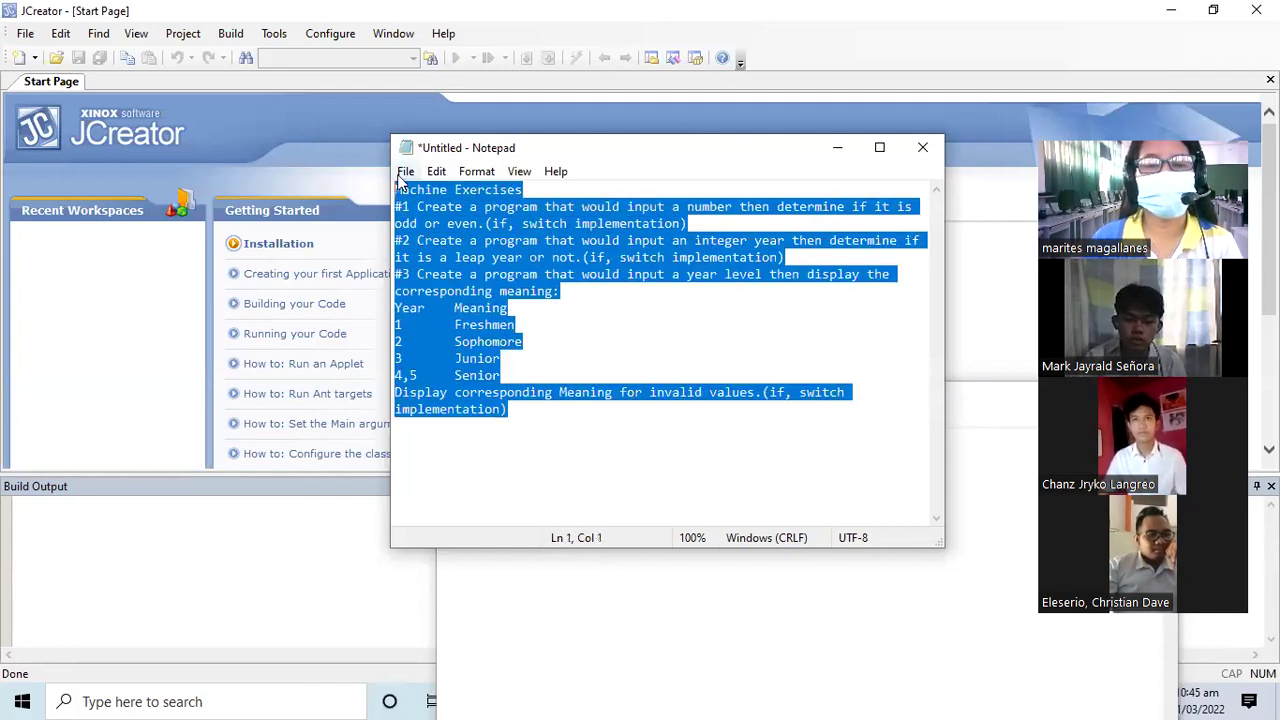
Step: Save the Notepad exercise list to the Desktop as the text file machineExercises
{"action": "left_click", "coordinate": [404, 172]}
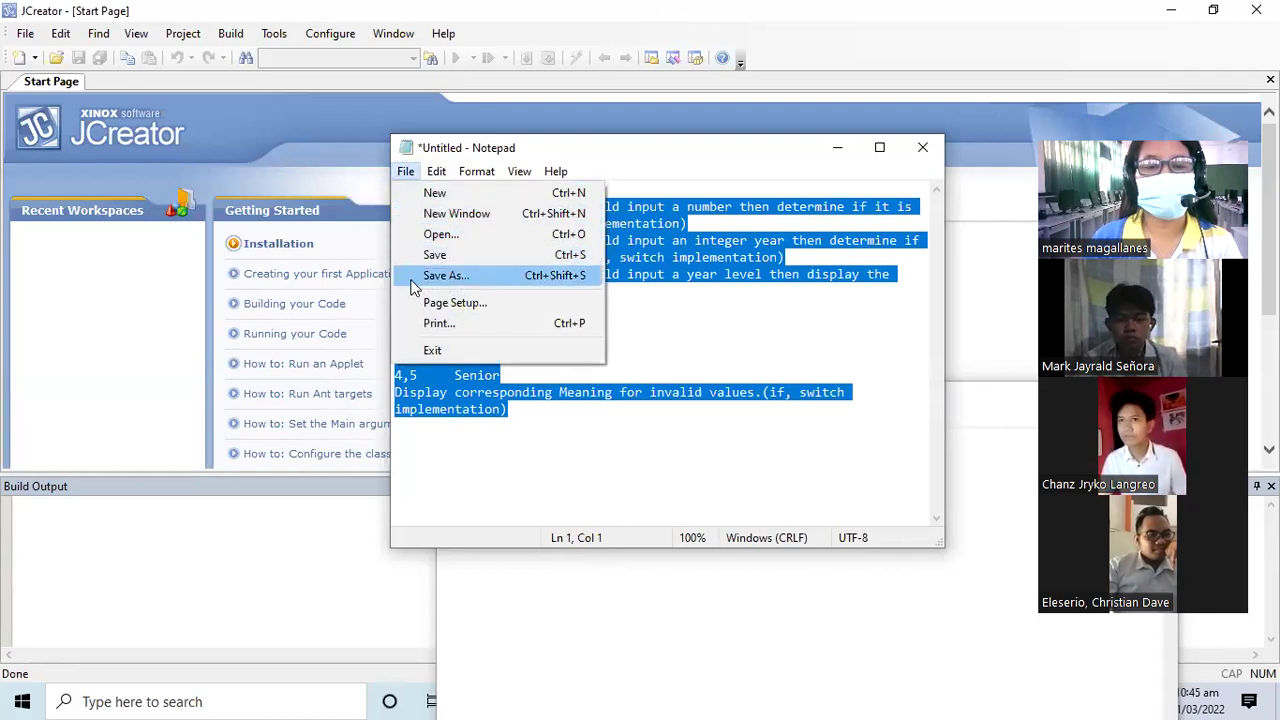
{"action": "key", "text": "Escape"}
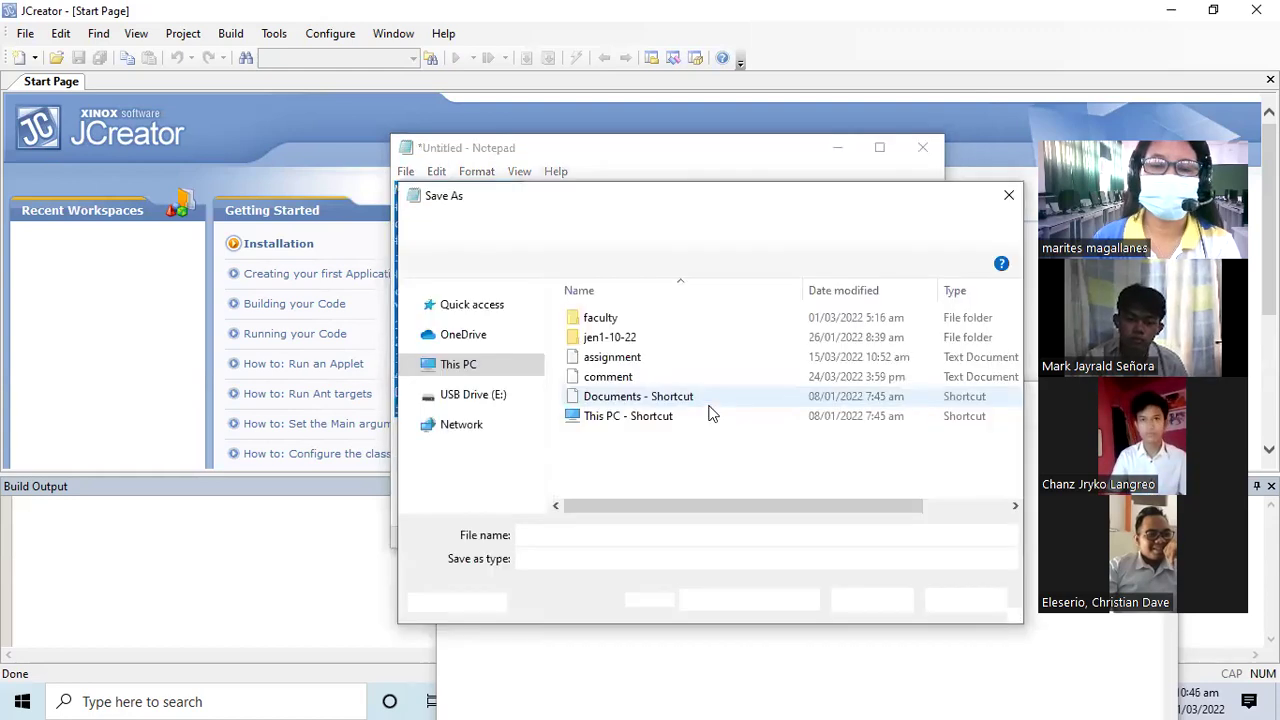
{"action": "left_click", "coordinate": [475, 325]}
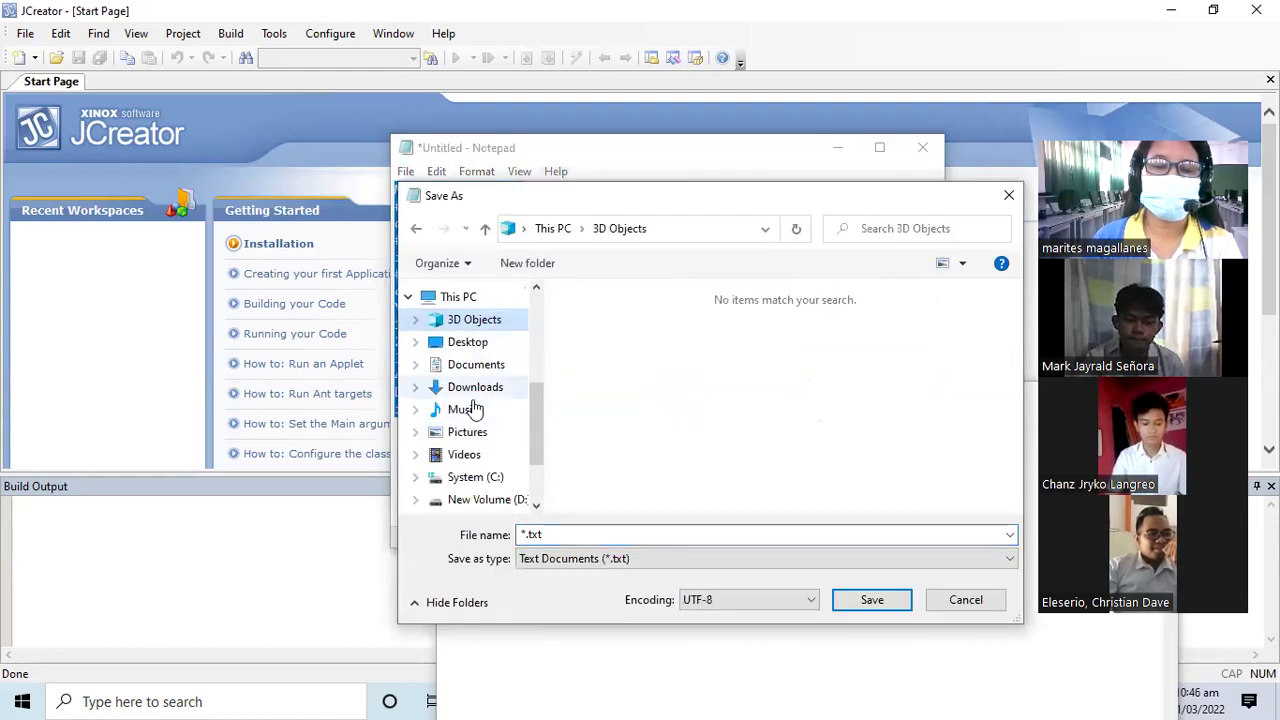
{"action": "left_click", "coordinate": [477, 345]}
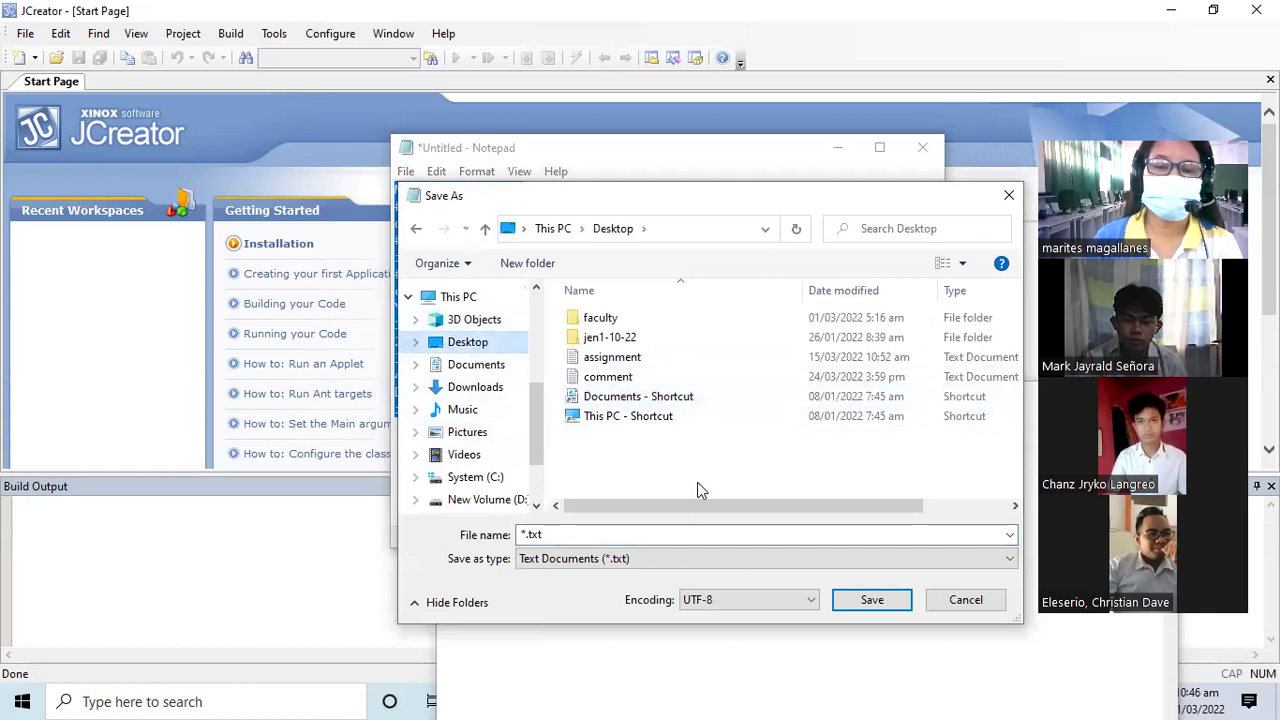
{"action": "double_click", "coordinate": [603, 539]}
{"action": "type", "text": "ma"}
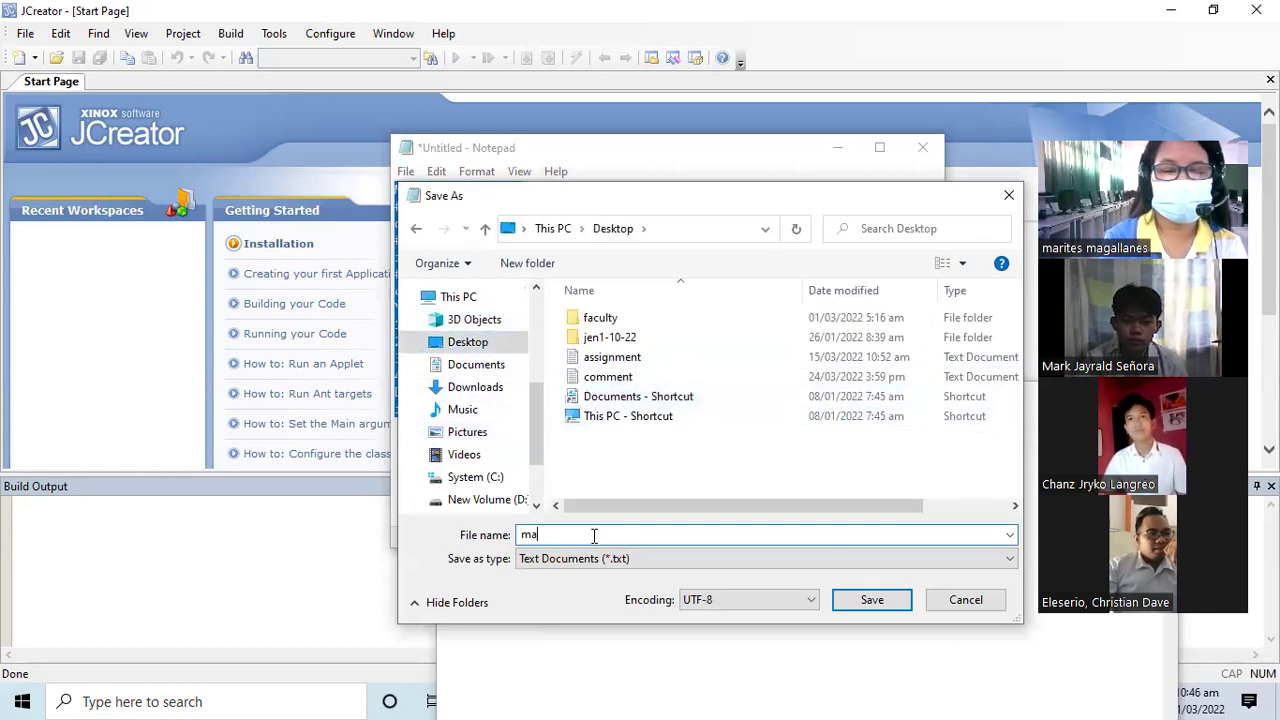
{"action": "type", "text": "chineEx"}
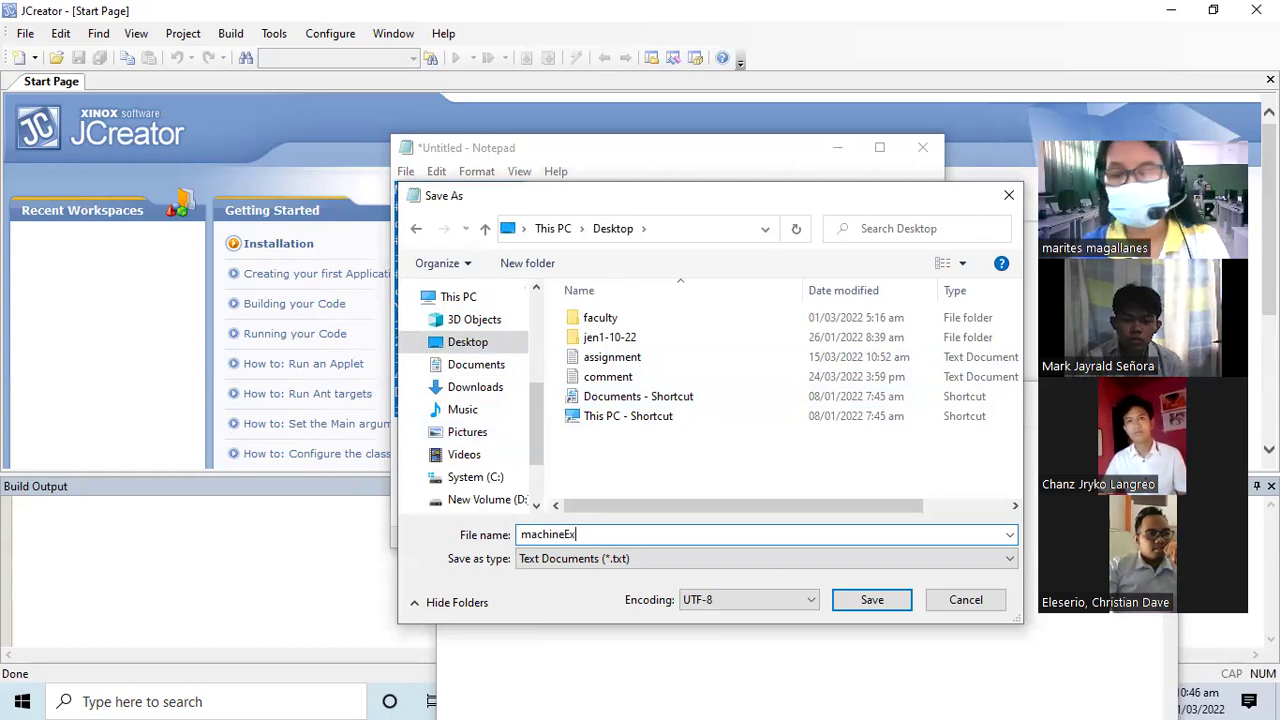
{"action": "type", "text": "ercises"}
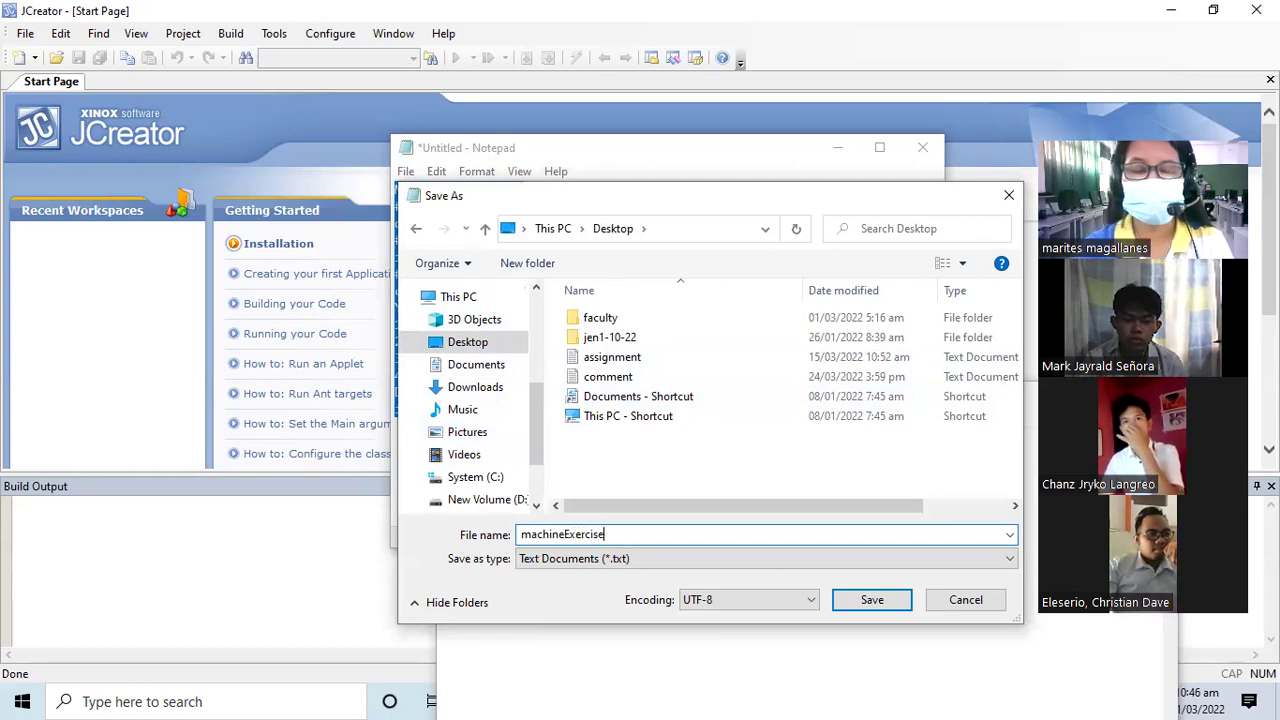
{"action": "key", "text": "Return"}
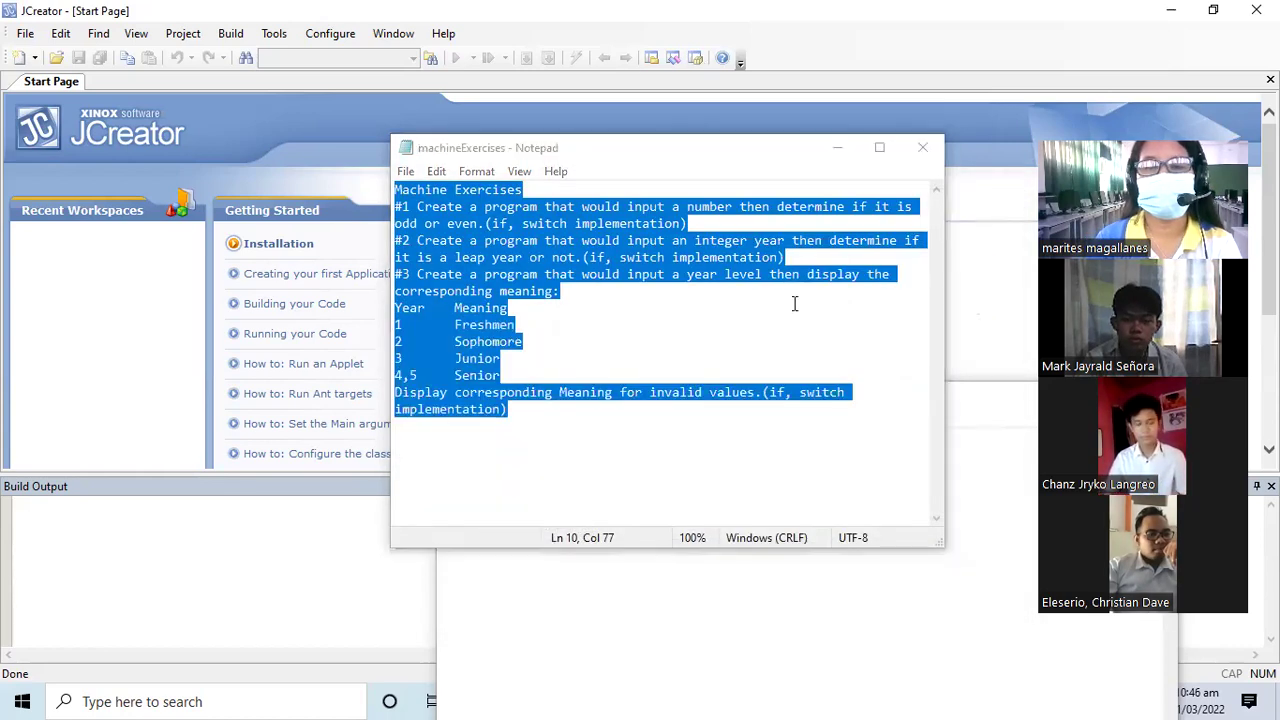
Step: Hide JCreator and open the cc103BSIT1S1AY2021-2022 group chat in a restored Facebook Messenger window
{"action": "left_click", "coordinate": [714, 308]}
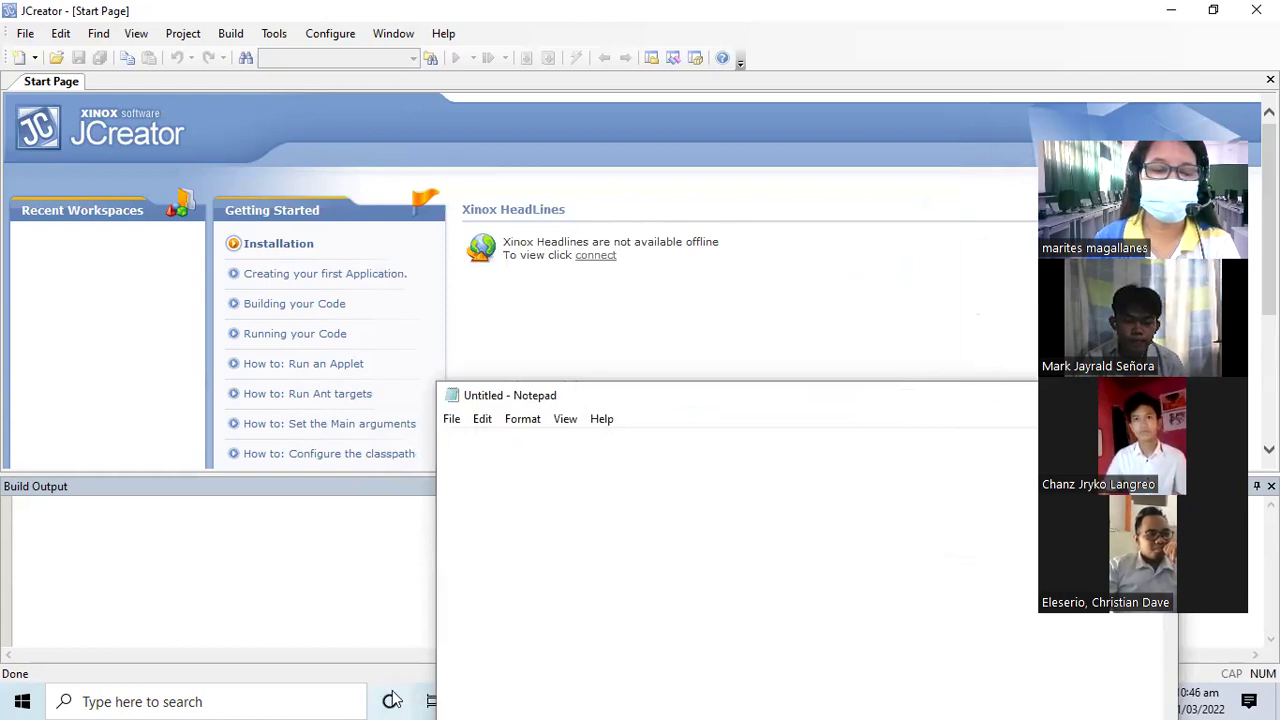
{"action": "left_click", "coordinate": [1171, 10]}
{"action": "left_click", "coordinate": [63, 15]}
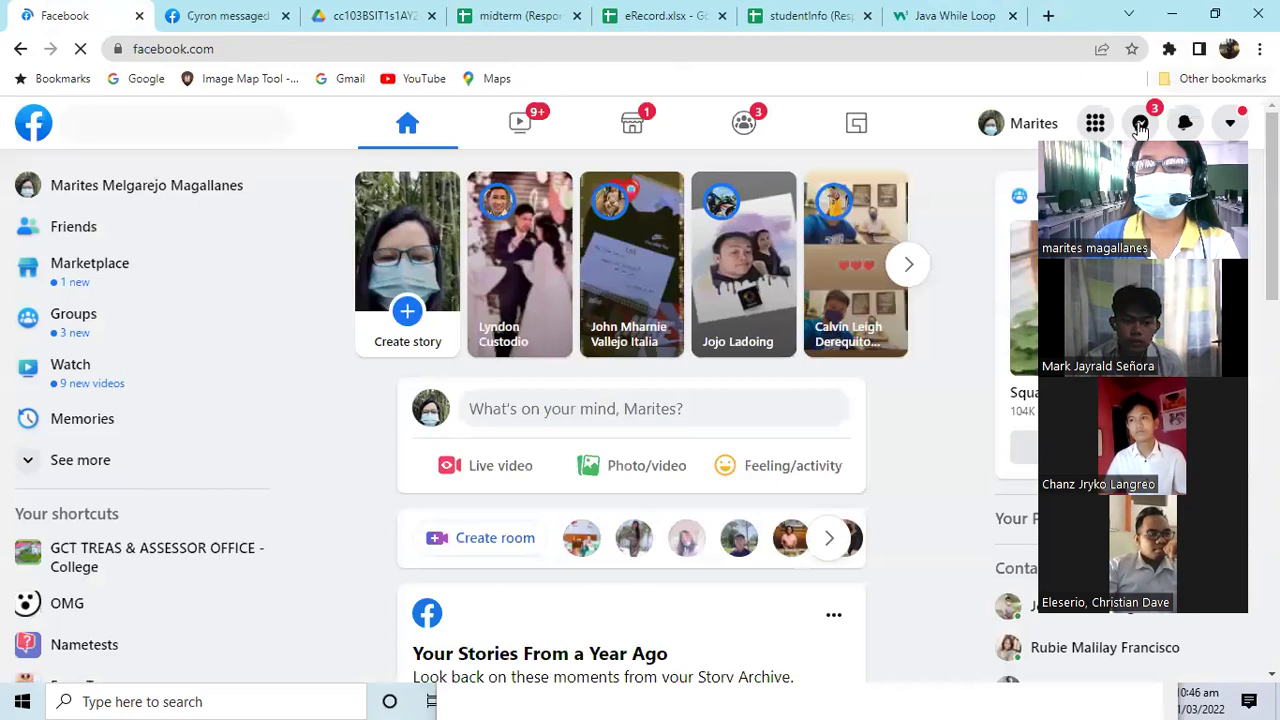
{"action": "left_click", "coordinate": [1140, 125]}
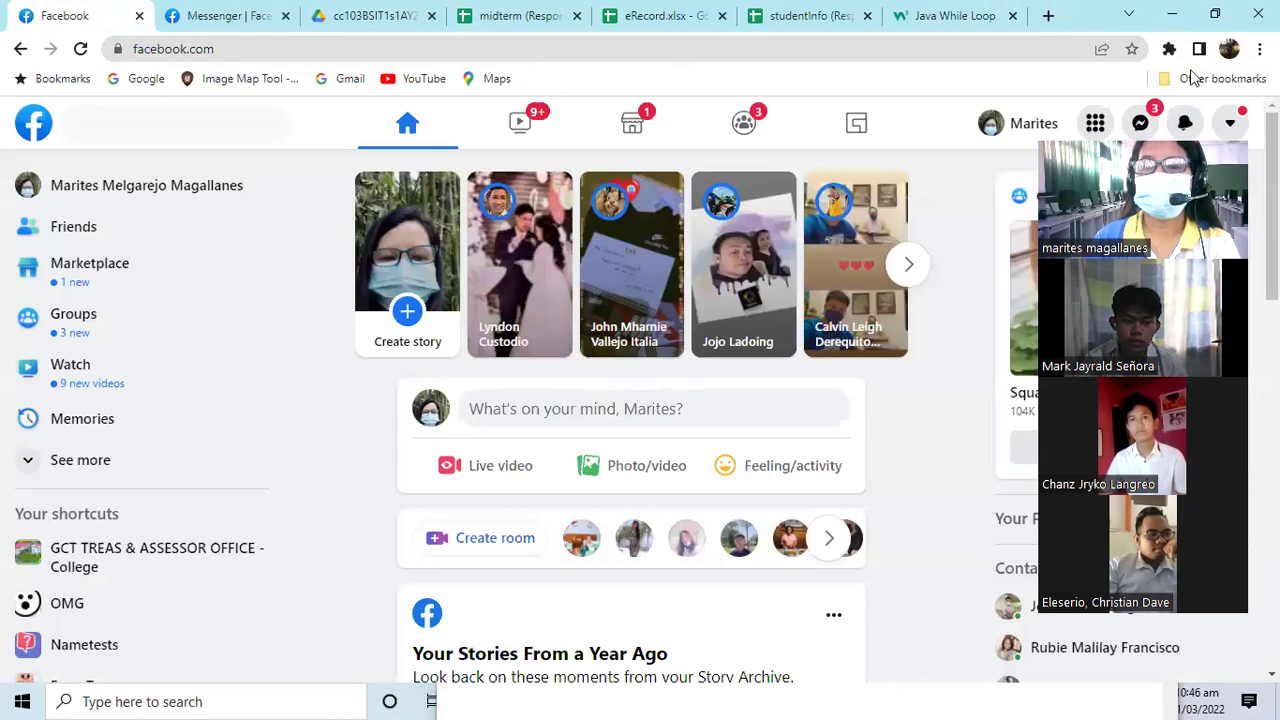
{"action": "left_click", "coordinate": [1216, 15]}
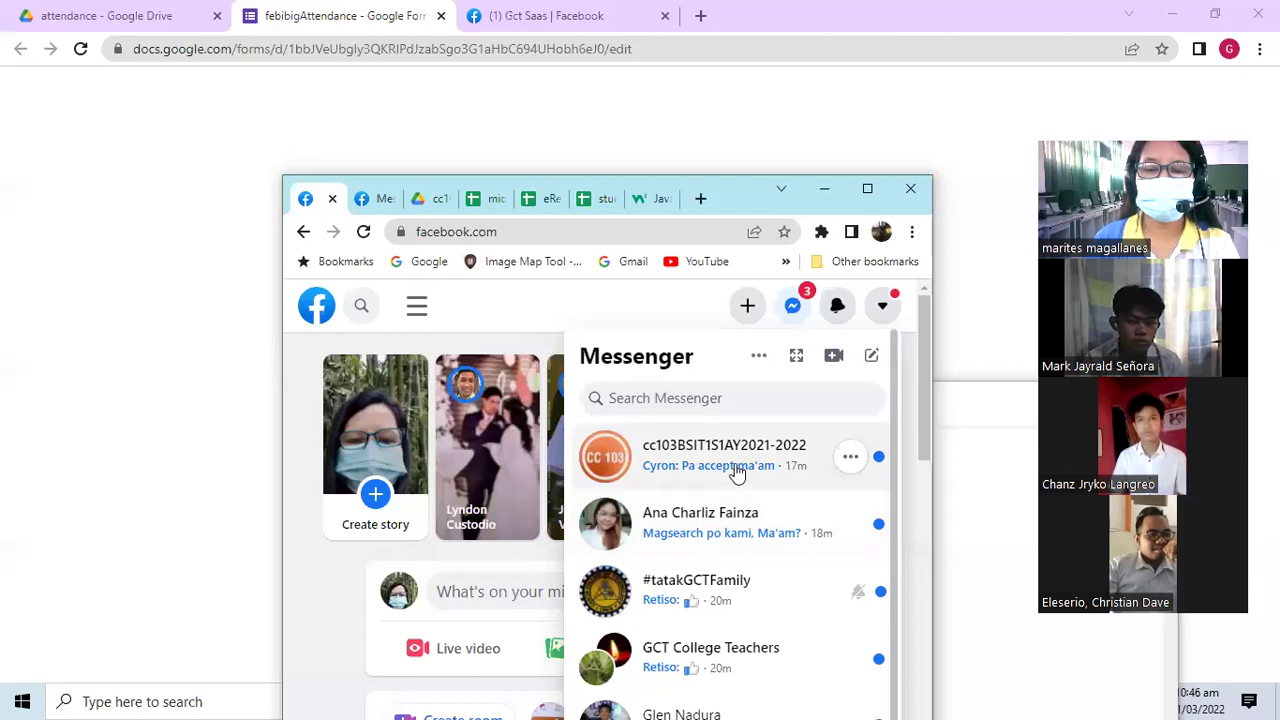
{"action": "left_click", "coordinate": [877, 322]}
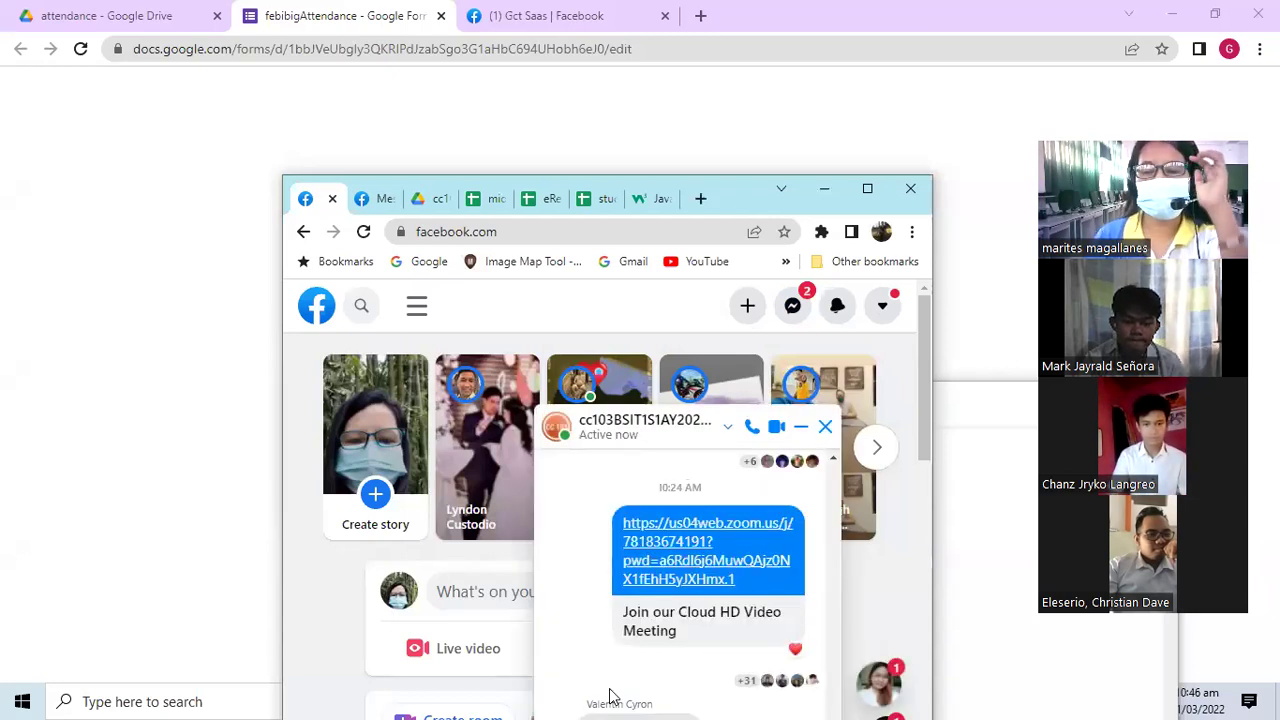
{"action": "left_click", "coordinate": [1177, 20]}
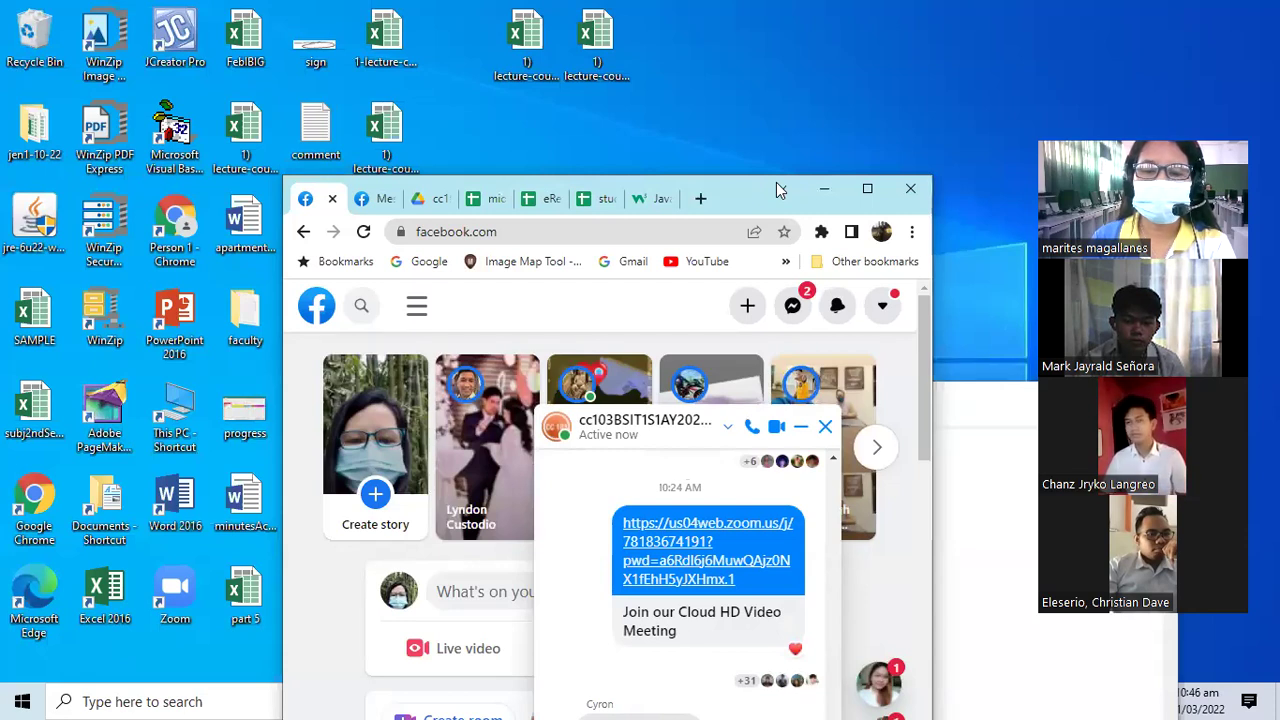
Step: Drag machineExercises.txt from the desktop into the class group chat and send it
{"action": "left_click_drag", "start_coordinate": [780, 190], "coordinate": [875, 55]}
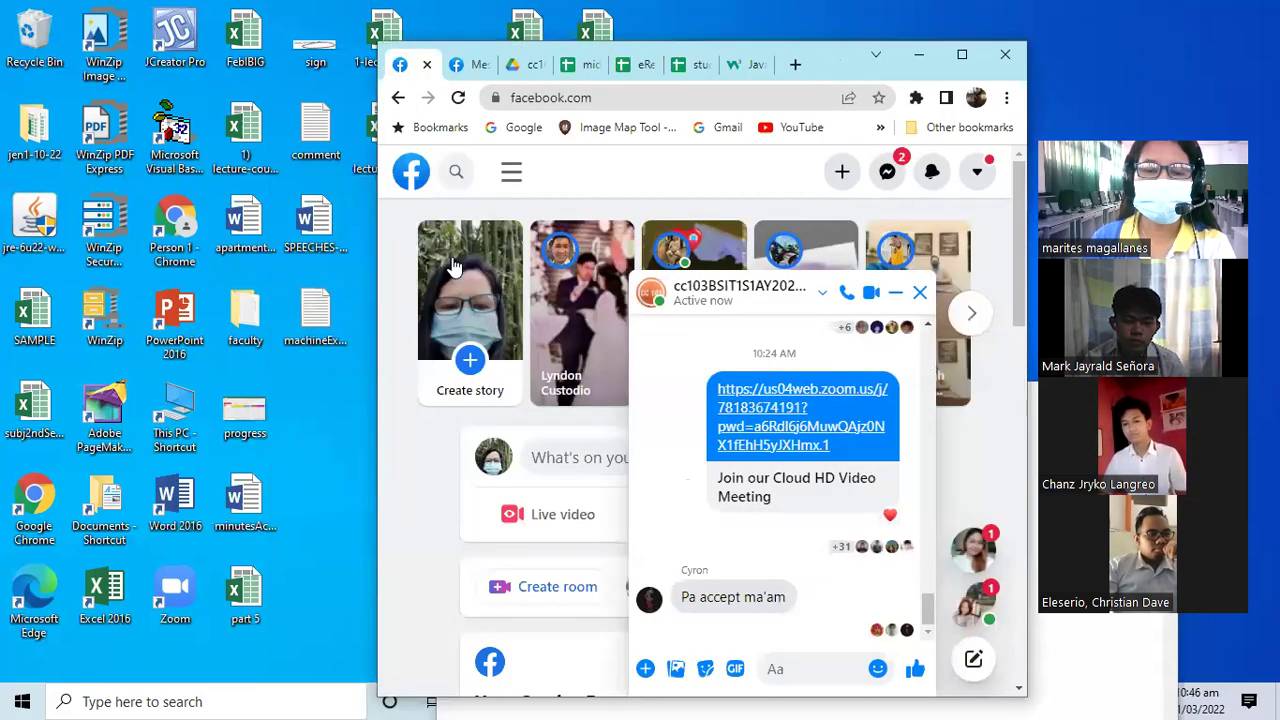
{"action": "left_click_drag", "start_coordinate": [315, 318], "coordinate": [812, 675]}
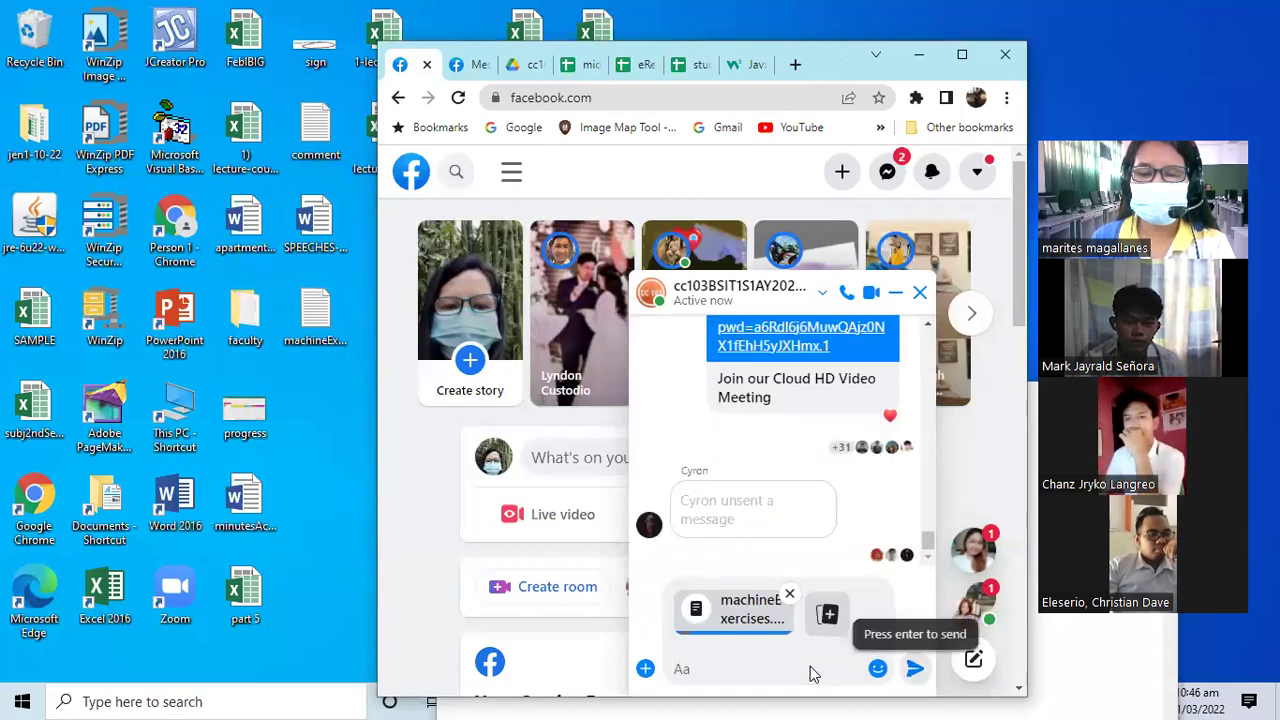
{"action": "key", "text": "Return"}
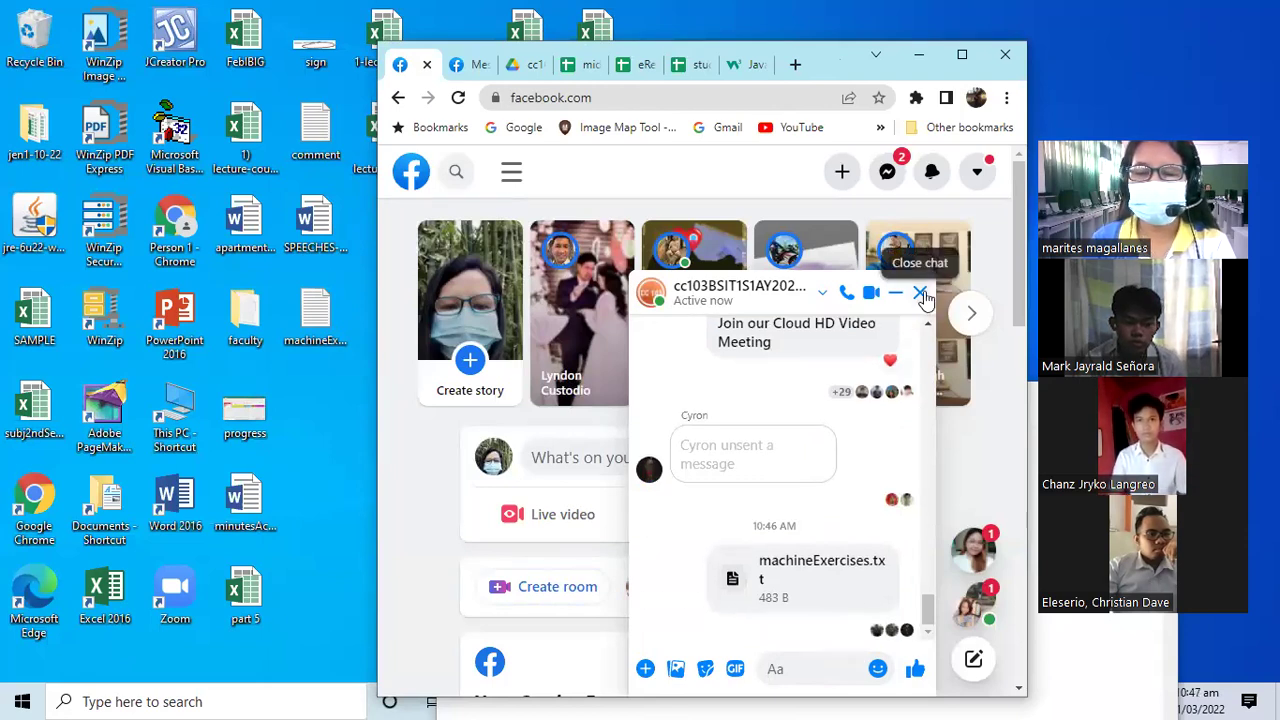
Step: Close the open Messenger chats and minimize the browser to show the desktop
{"action": "left_click", "coordinate": [894, 294]}
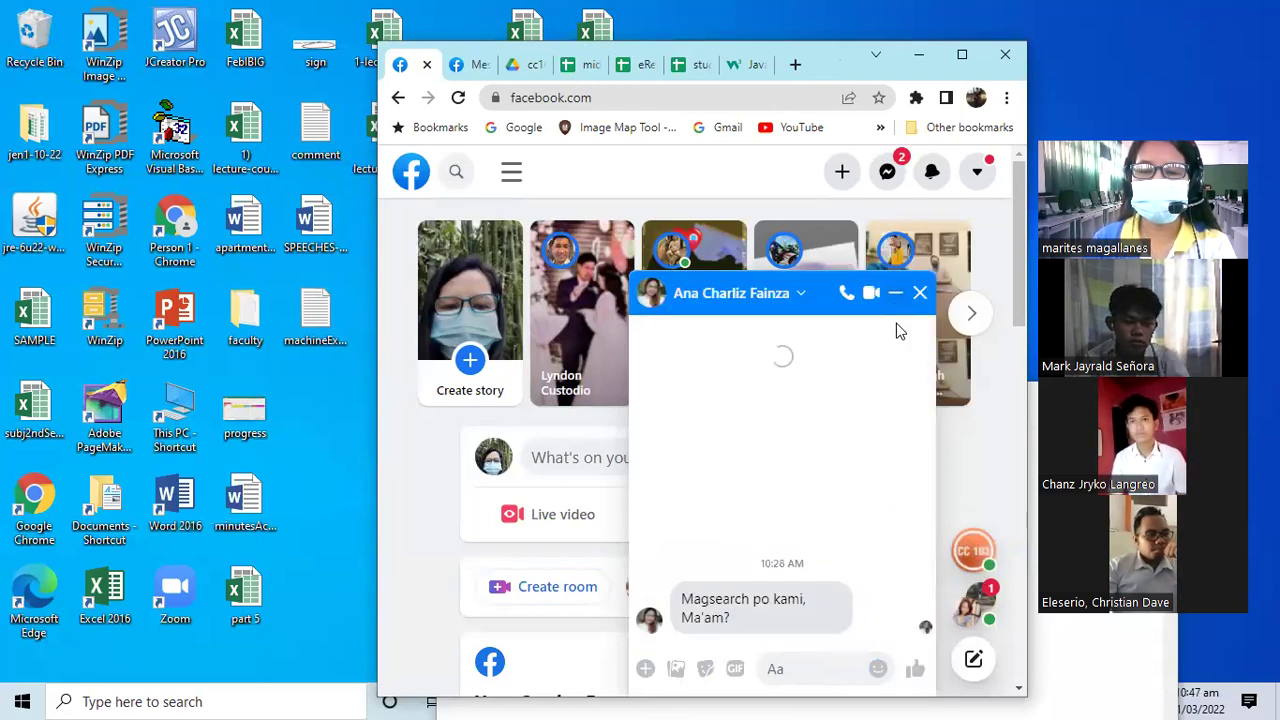
{"action": "left_click", "coordinate": [895, 293]}
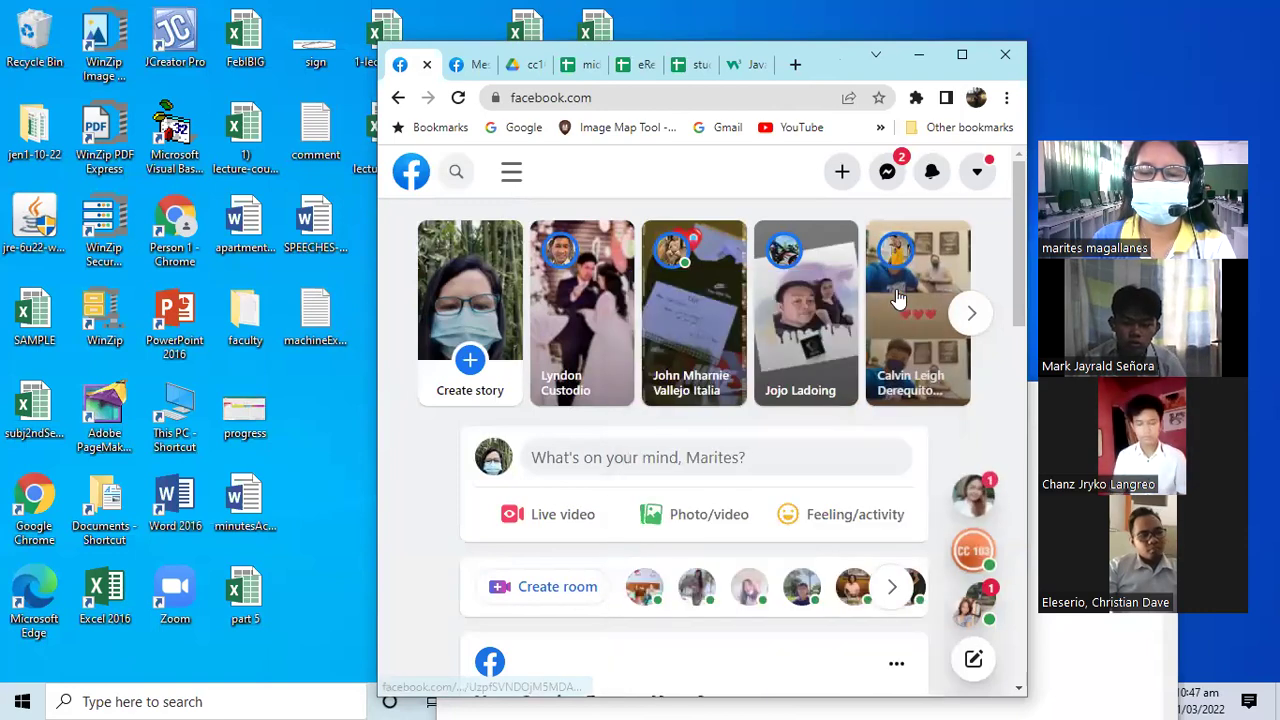
{"action": "left_click", "coordinate": [886, 173]}
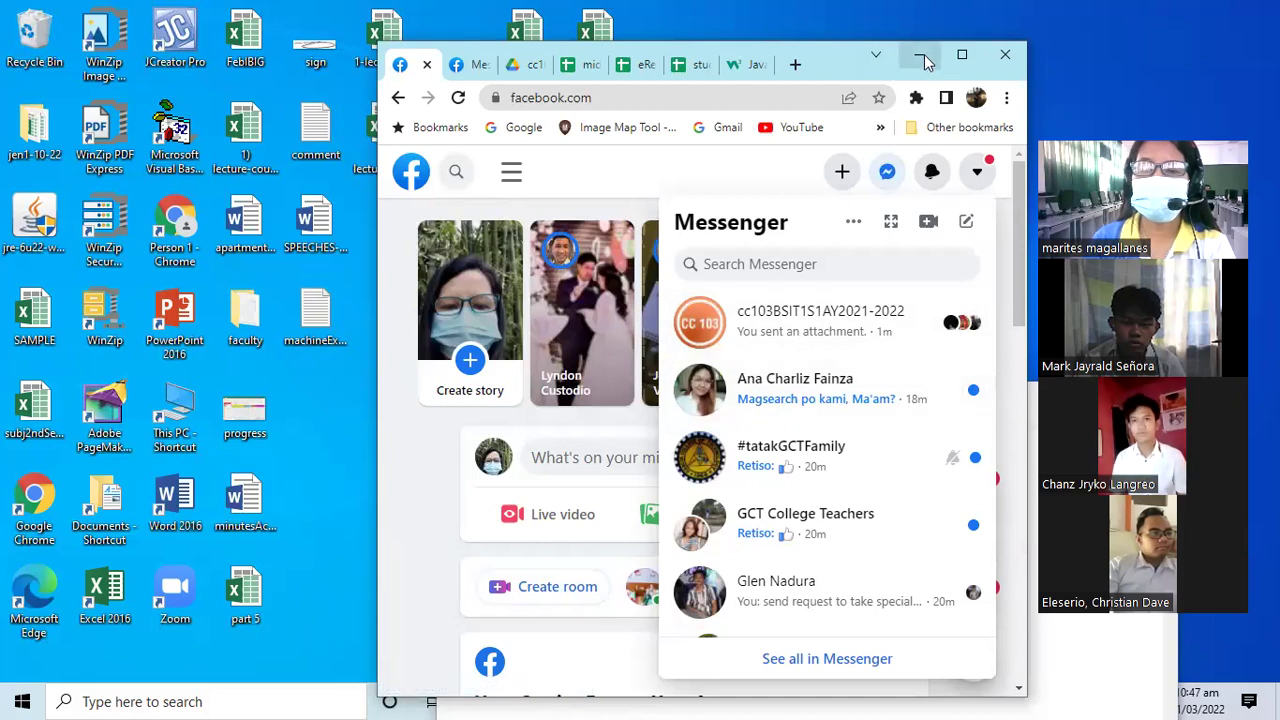
{"action": "left_click", "coordinate": [922, 55]}
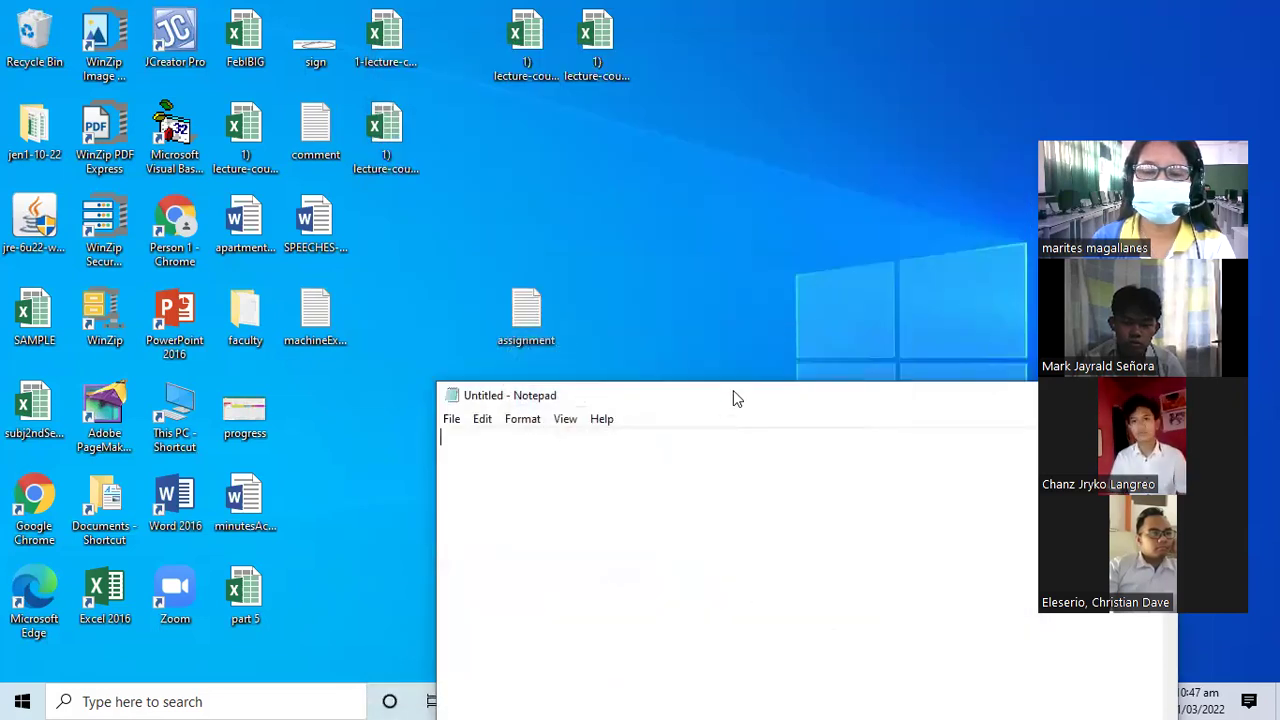
Step: Close the blank Notepad and start a new JCreator file after briefly reviewing machineExercises
{"action": "left_click", "coordinate": [960, 236]}
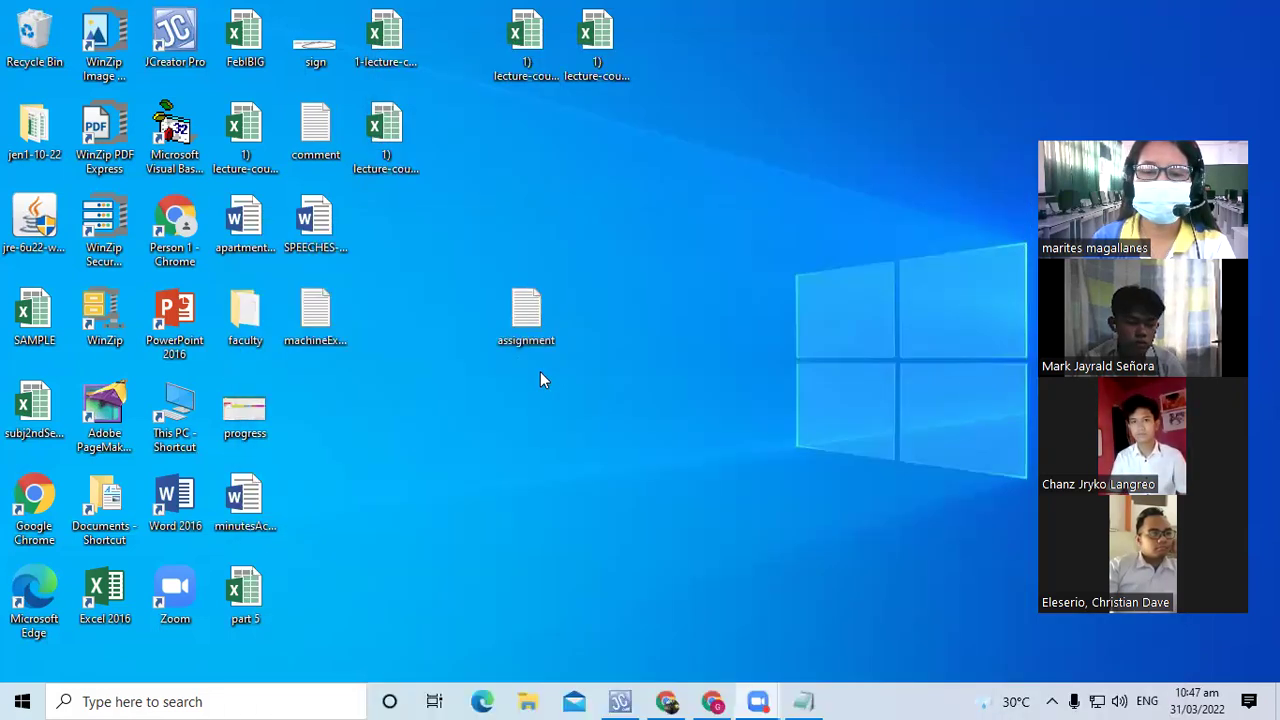
{"action": "left_click", "coordinate": [621, 700]}
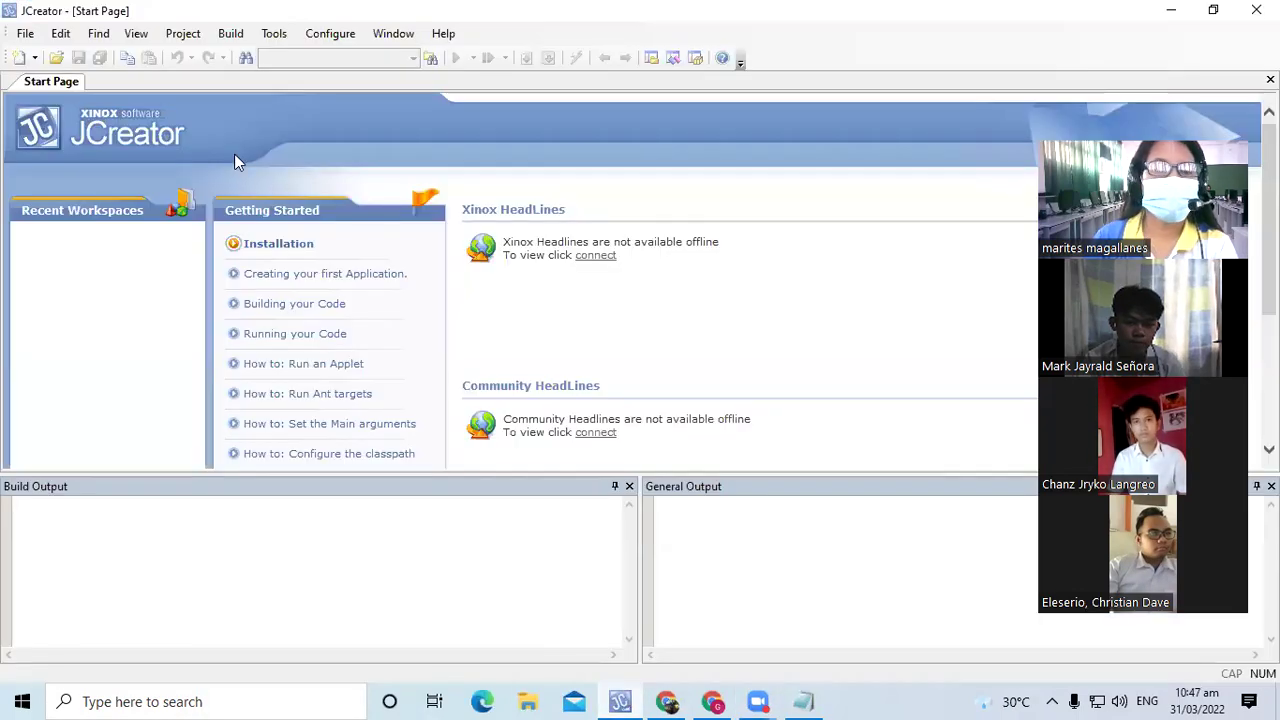
{"action": "left_click", "coordinate": [18, 57]}
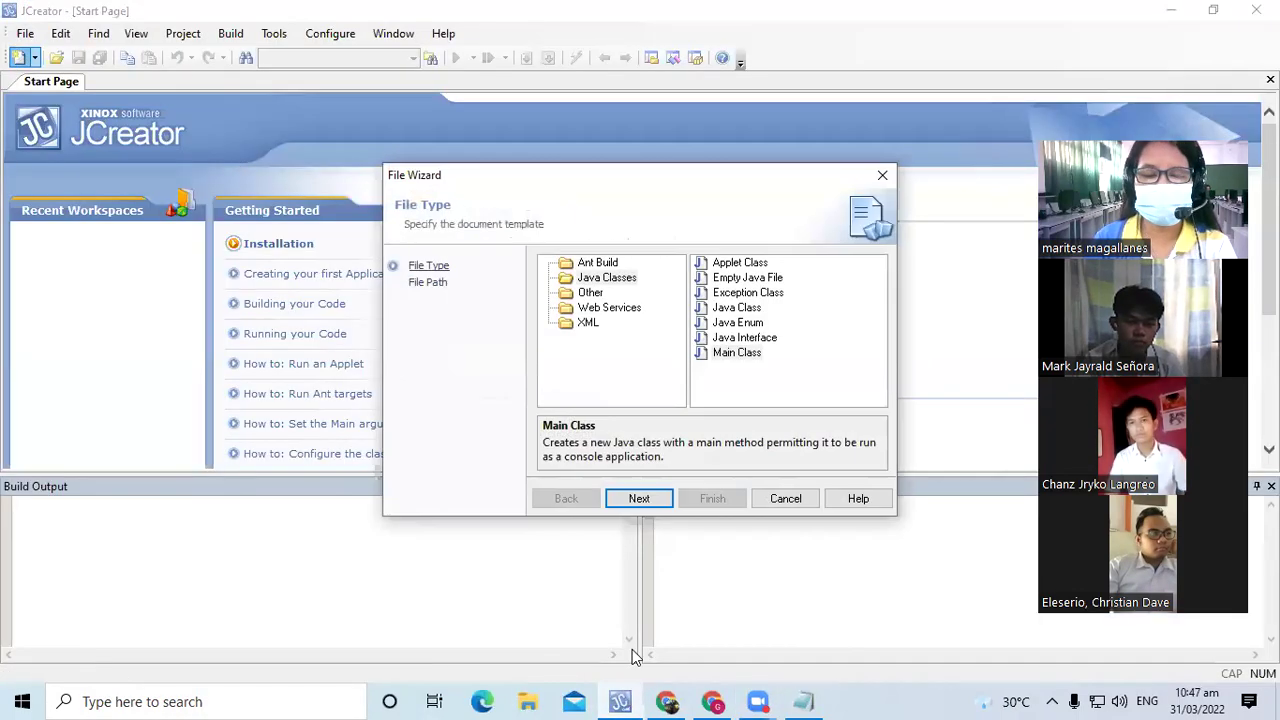
{"action": "left_click", "coordinate": [668, 701]}
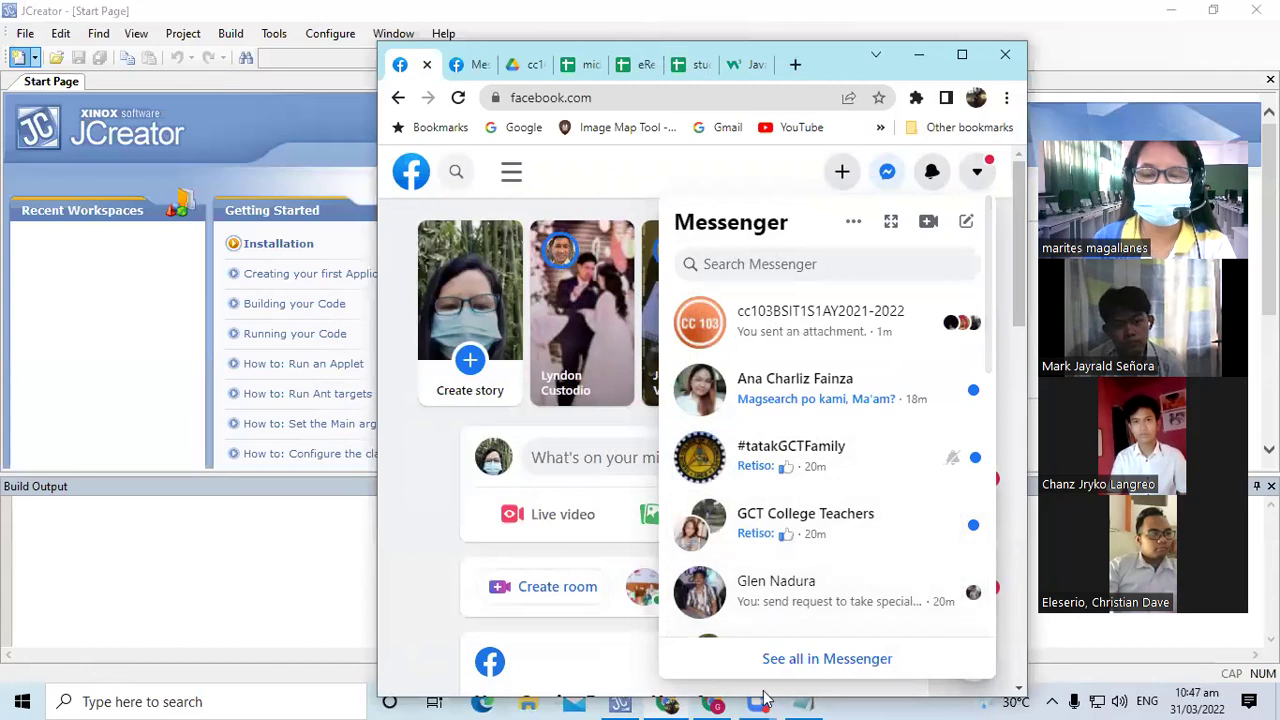
{"action": "left_click", "coordinate": [803, 701]}
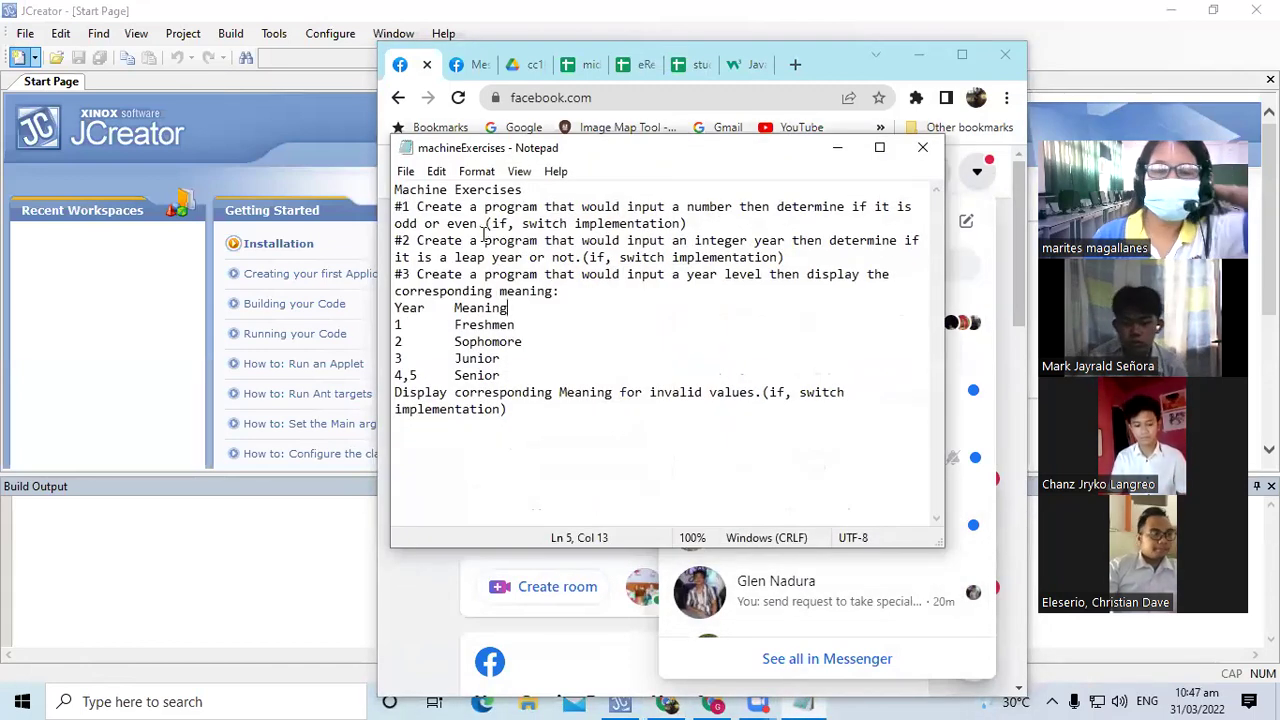
{"action": "left_click", "coordinate": [837, 149]}
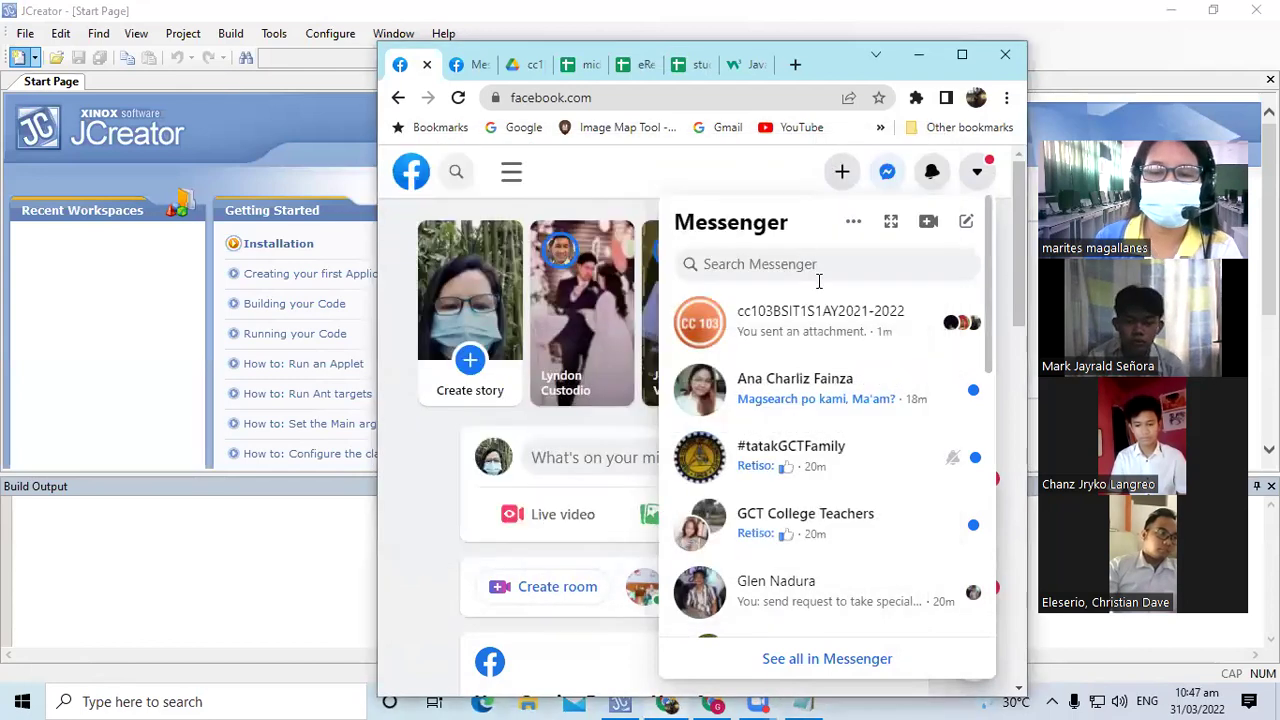
{"action": "left_click", "coordinate": [919, 54]}
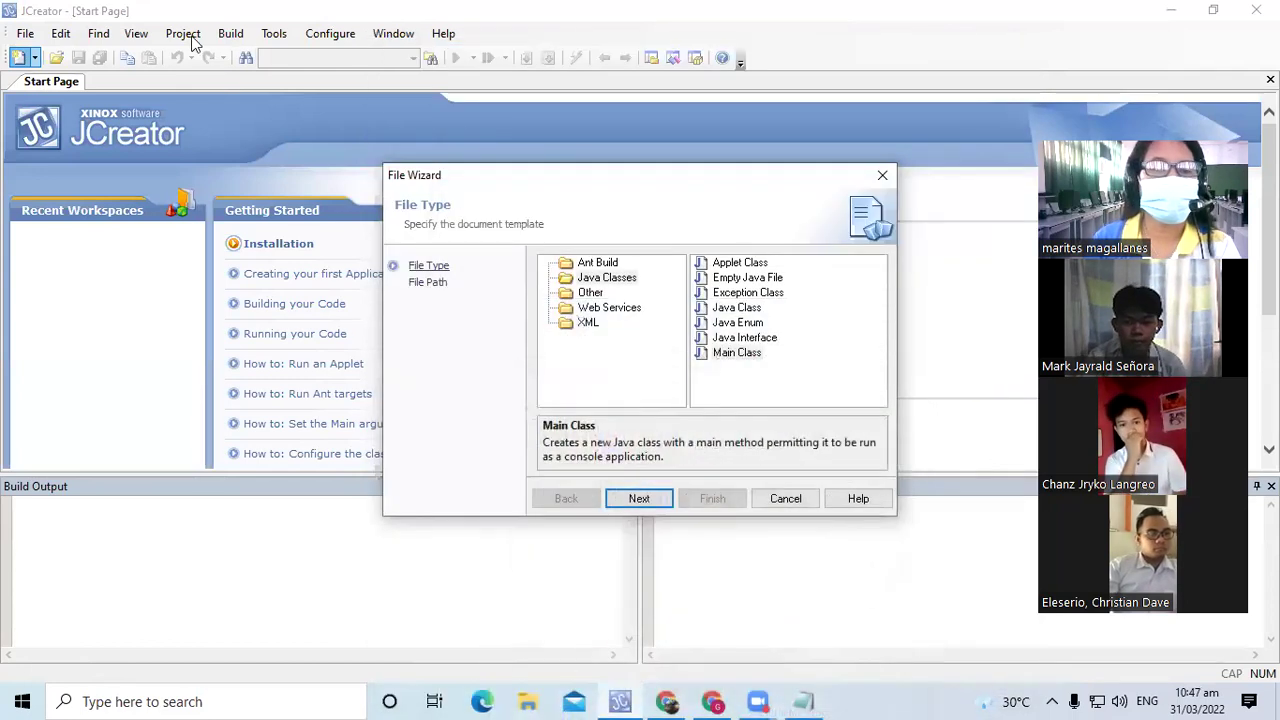
Step: Choose the Main Class template, set location C:\myCC103S1, and name it OddEven
{"action": "left_click", "coordinate": [759, 356]}
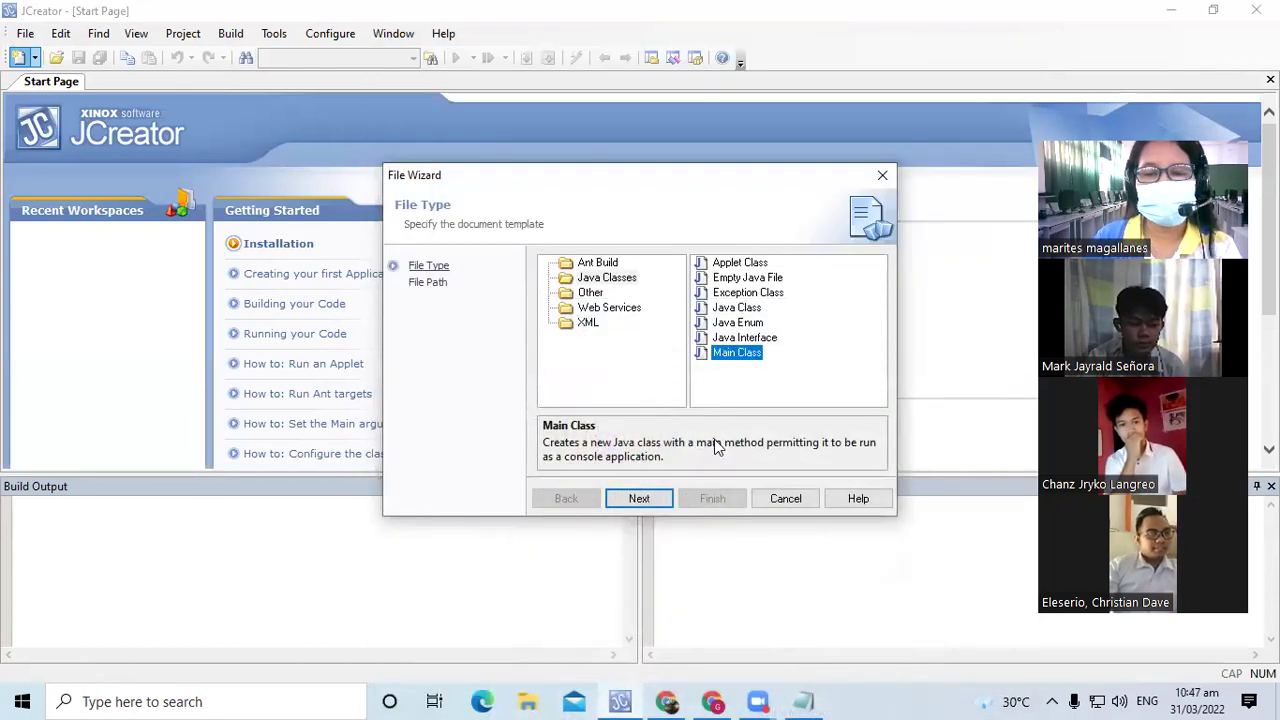
{"action": "left_click", "coordinate": [640, 498]}
{"action": "left_click", "coordinate": [874, 309]}
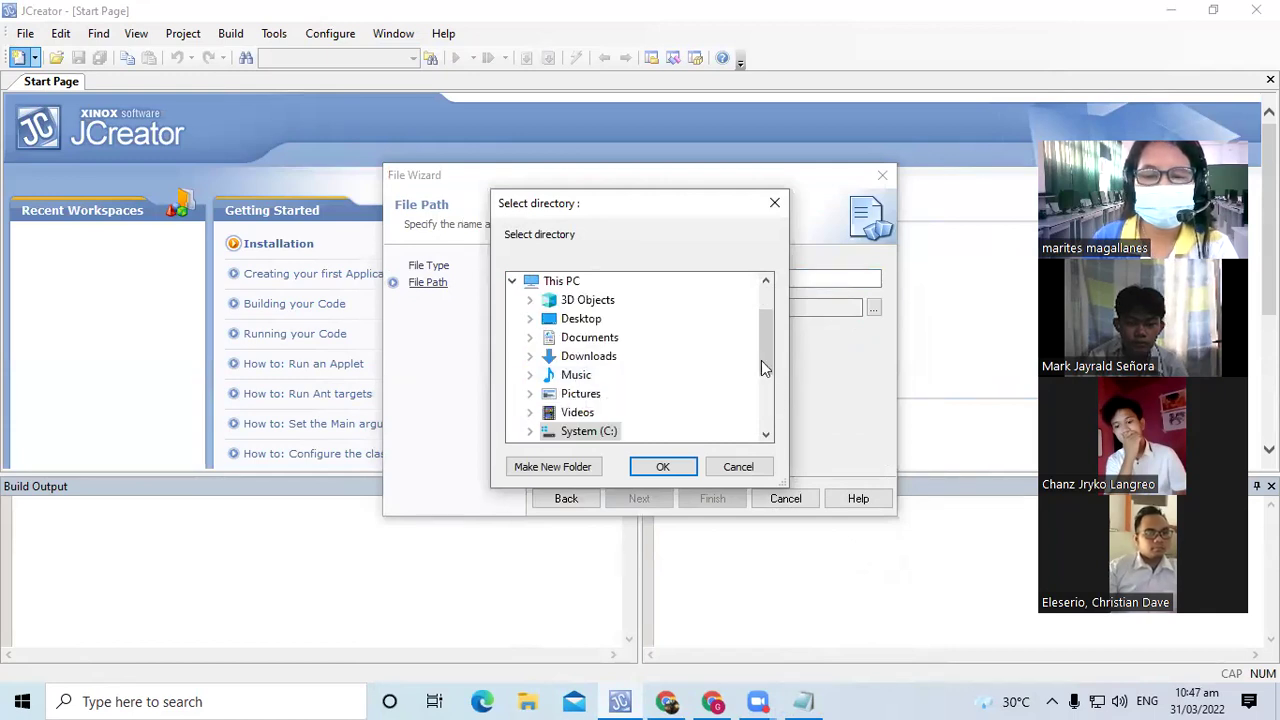
{"action": "scroll", "coordinate": [763, 379], "scroll_direction": "down", "scroll_amount": 2}
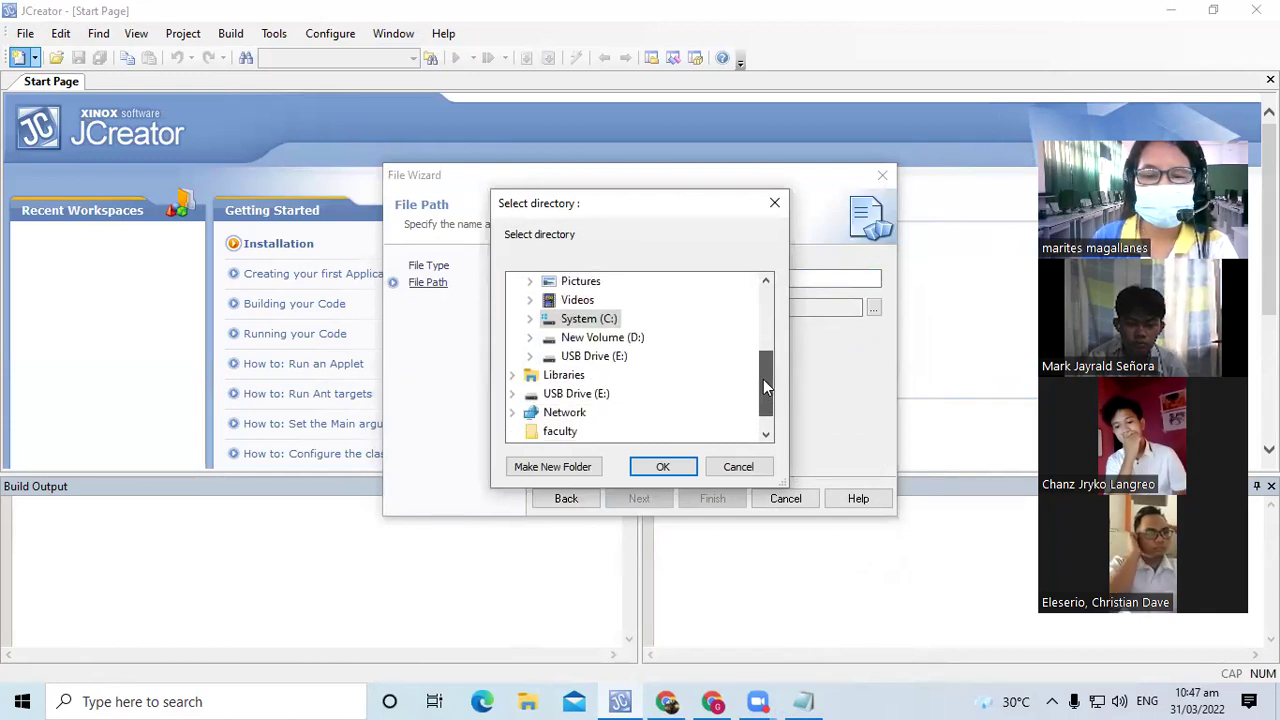
{"action": "left_click", "coordinate": [529, 318]}
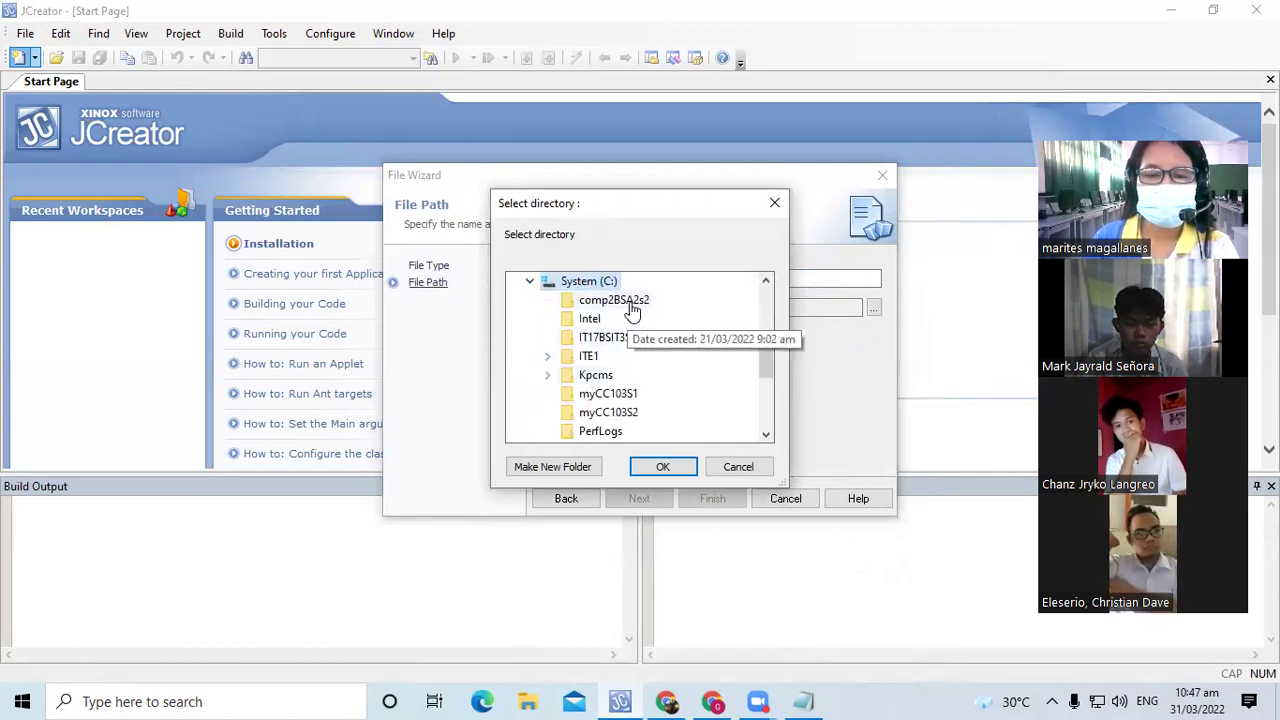
{"action": "left_click", "coordinate": [608, 393]}
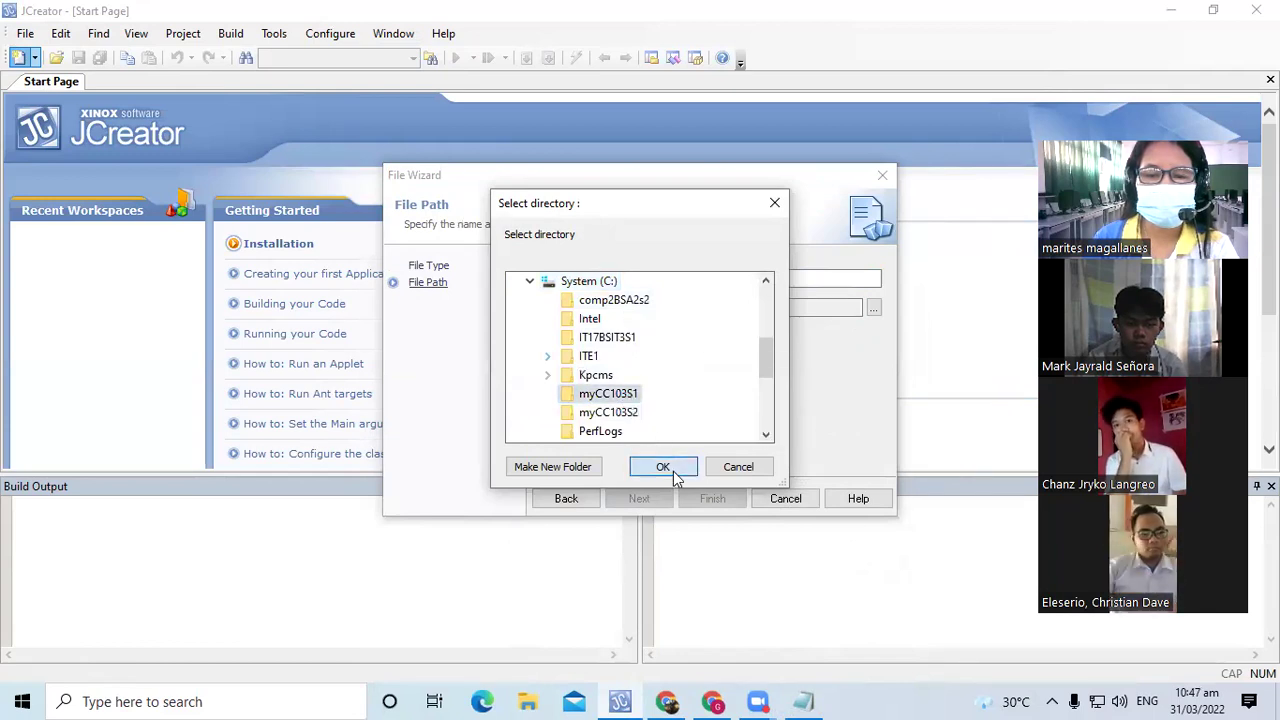
{"action": "left_click", "coordinate": [673, 470]}
{"action": "left_click", "coordinate": [645, 283]}
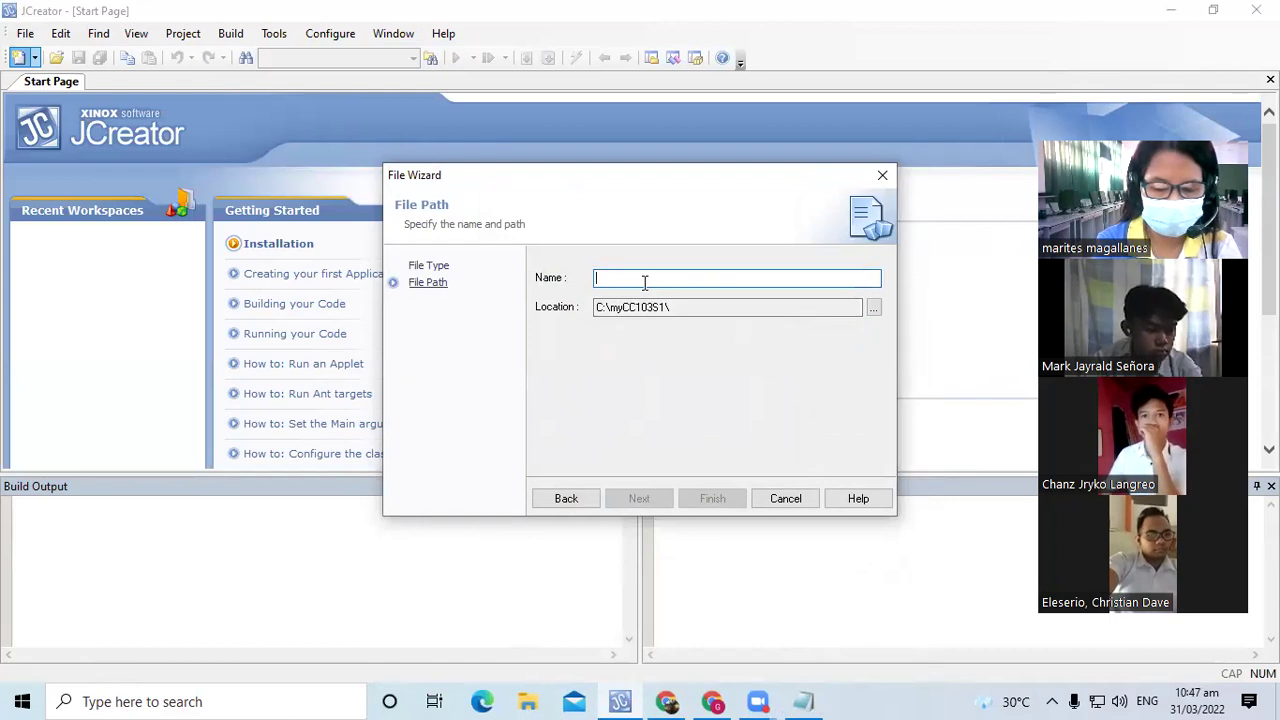
{"action": "type", "text": "O"}
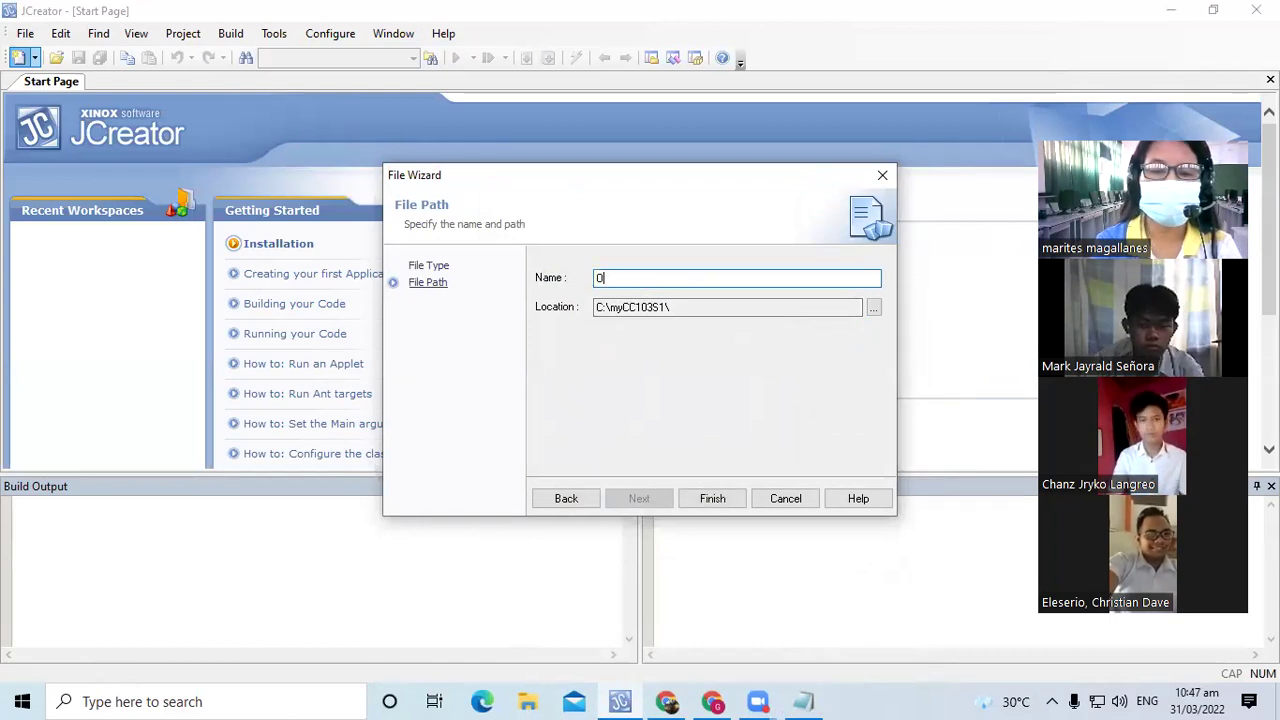
{"action": "type", "text": "ddEven.java"}
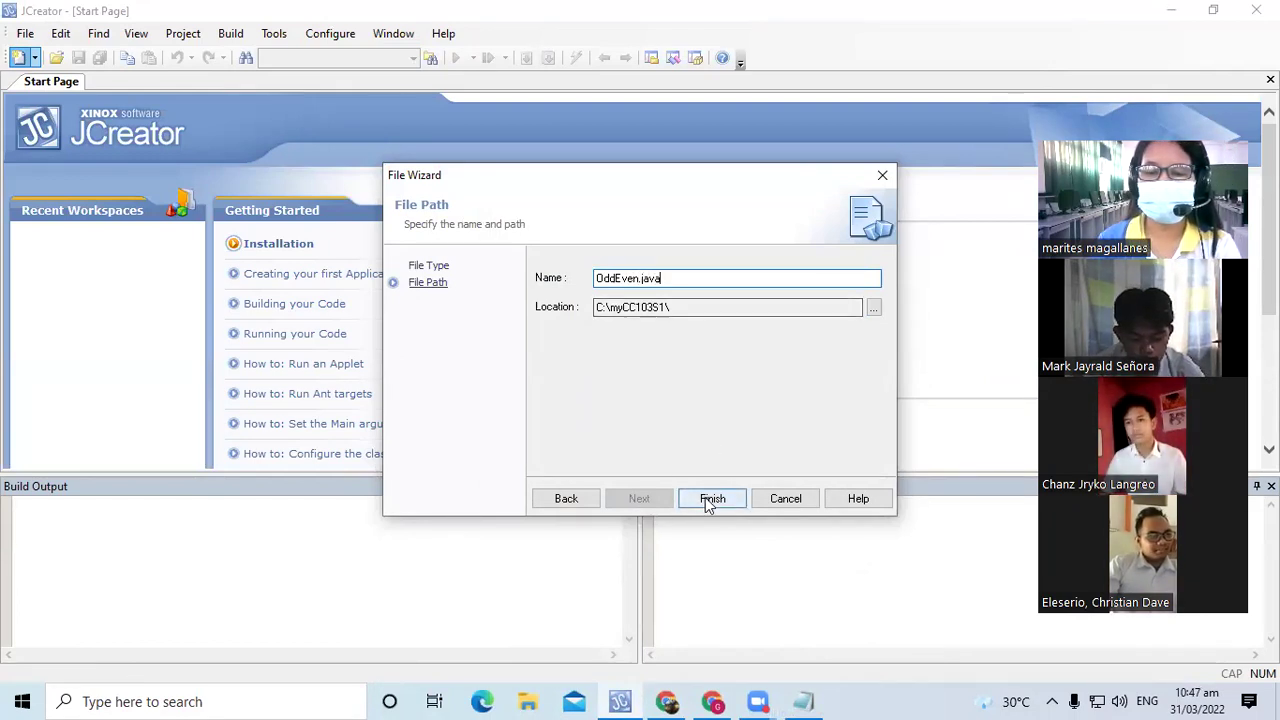
Step: Finish the File Wizard to create the OddEven.java main class
{"action": "left_click", "coordinate": [708, 502]}
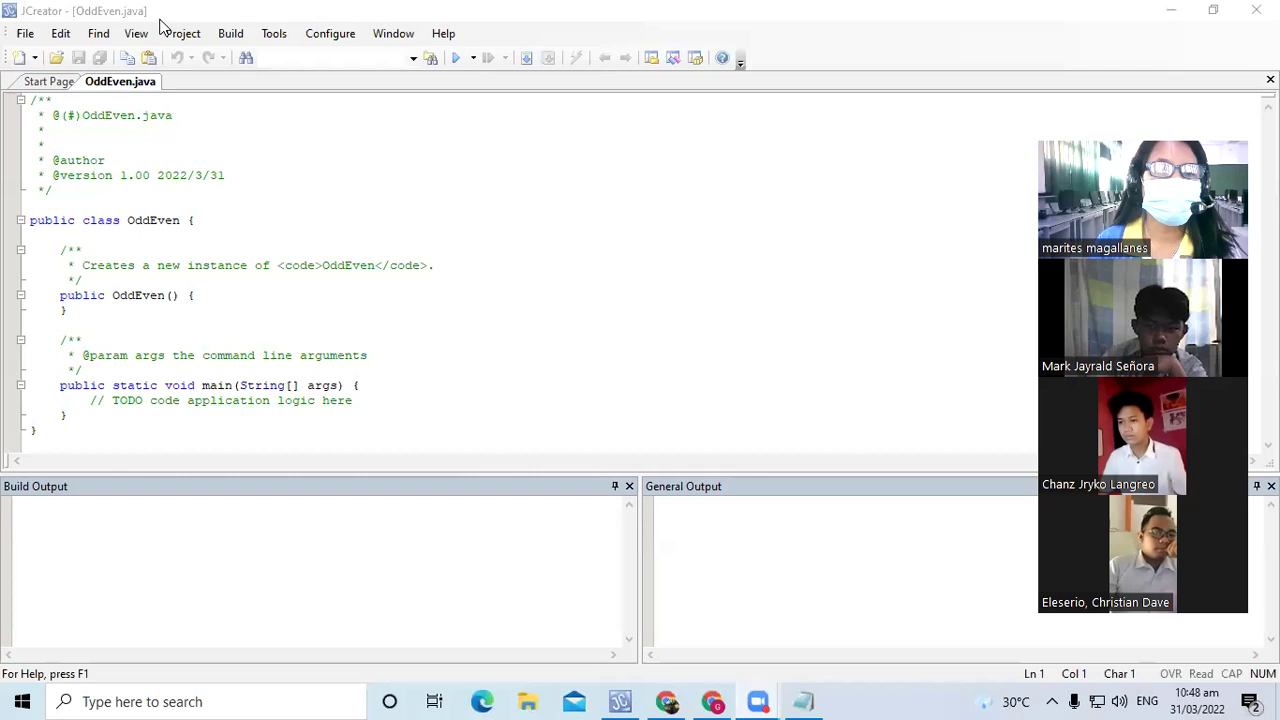
{"action": "left_click", "coordinate": [136, 34]}
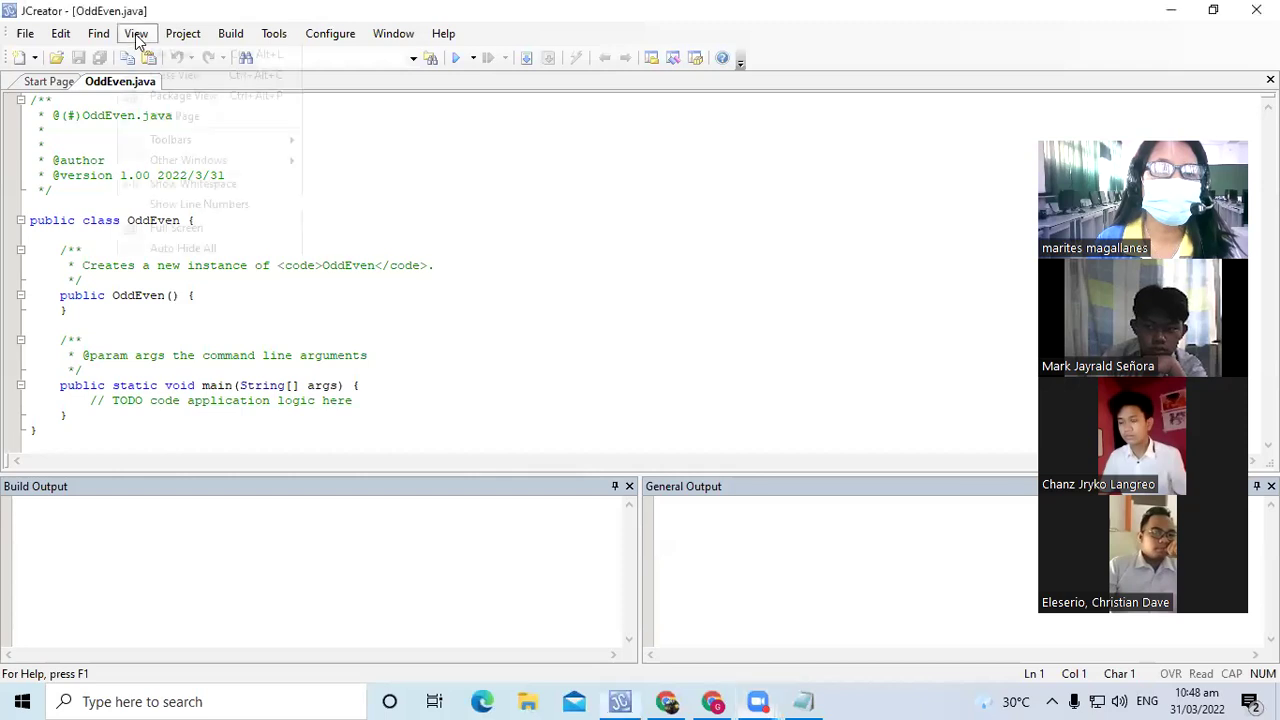
{"action": "left_click", "coordinate": [191, 206]}
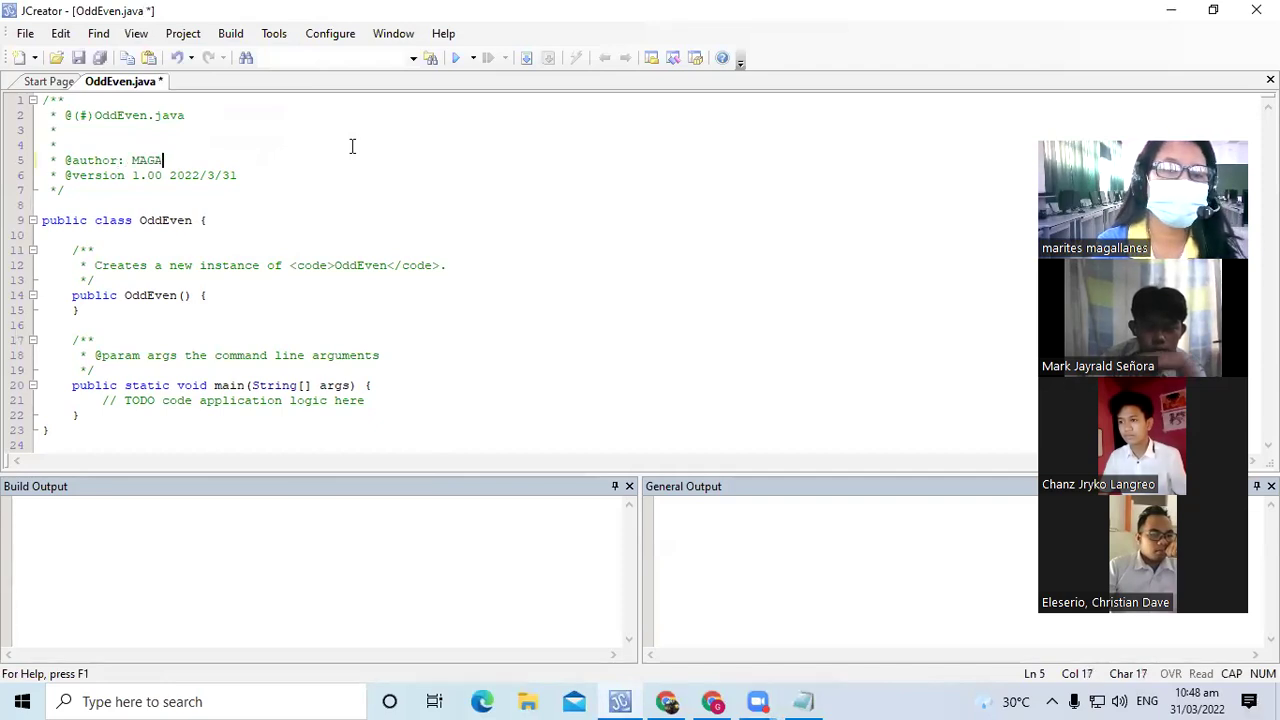
{"action": "type", "text": "LLANES"}
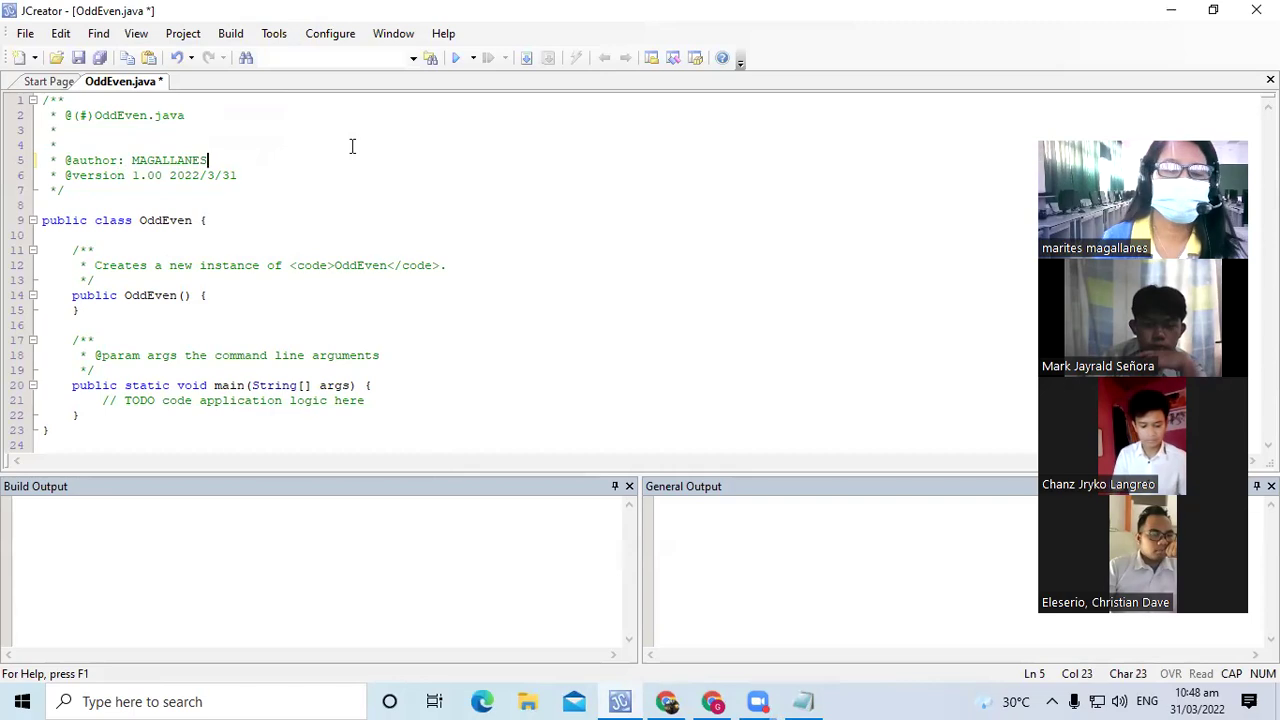
{"action": "type", "text": ", Marites"}
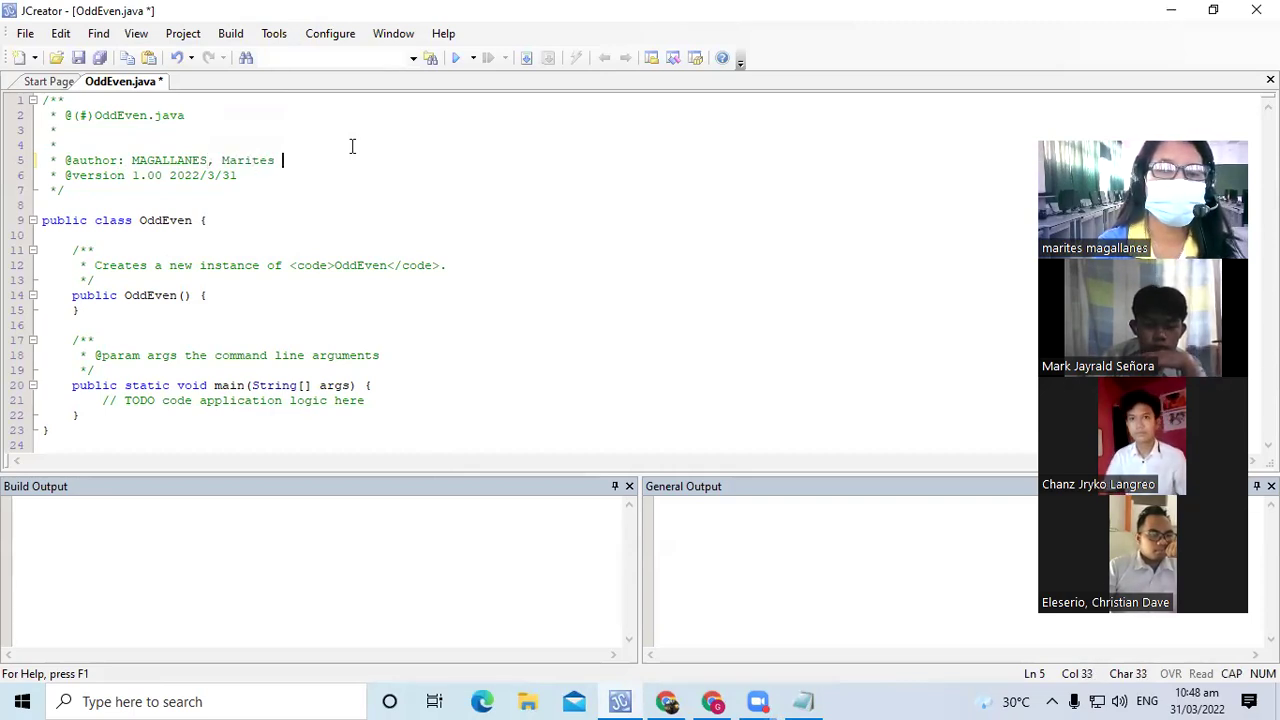